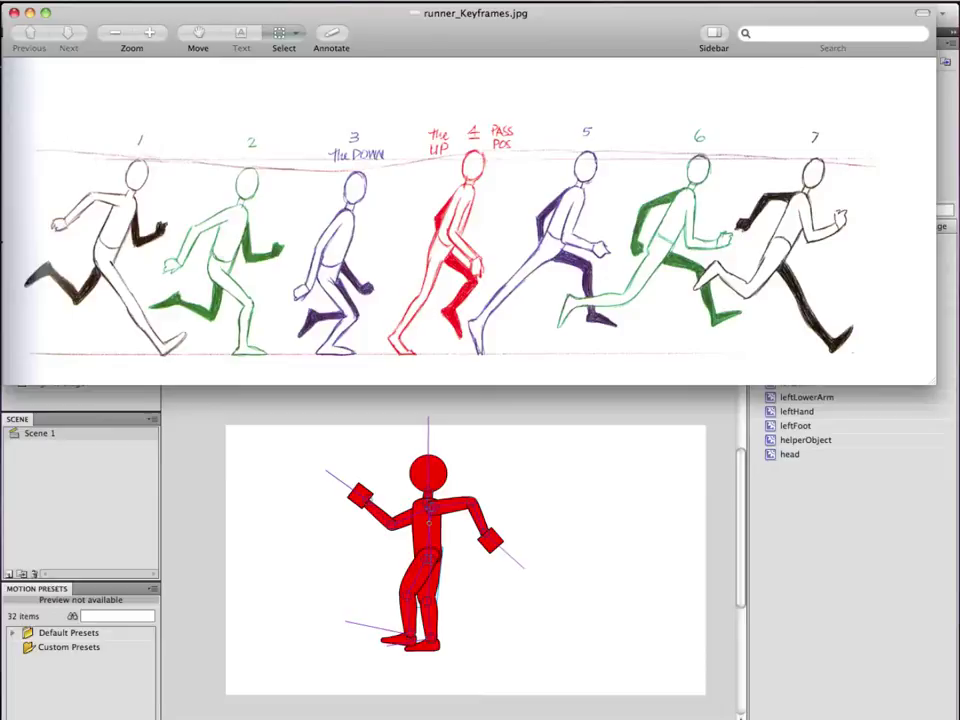
# Try flipping the runner_Keyframes.jpg reference image horizontally, and undo the flip
pyautogui.click(178, 2)
pyautogui.moveTo(240, 2)
pyautogui.moveTo(175, 0)
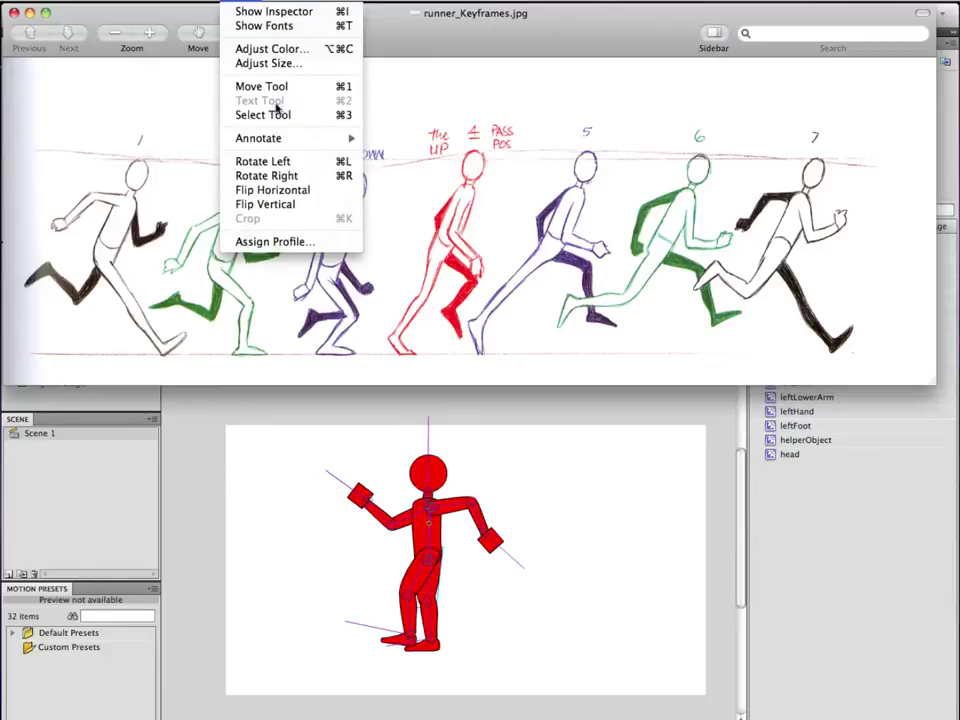
pyautogui.click(272, 189)
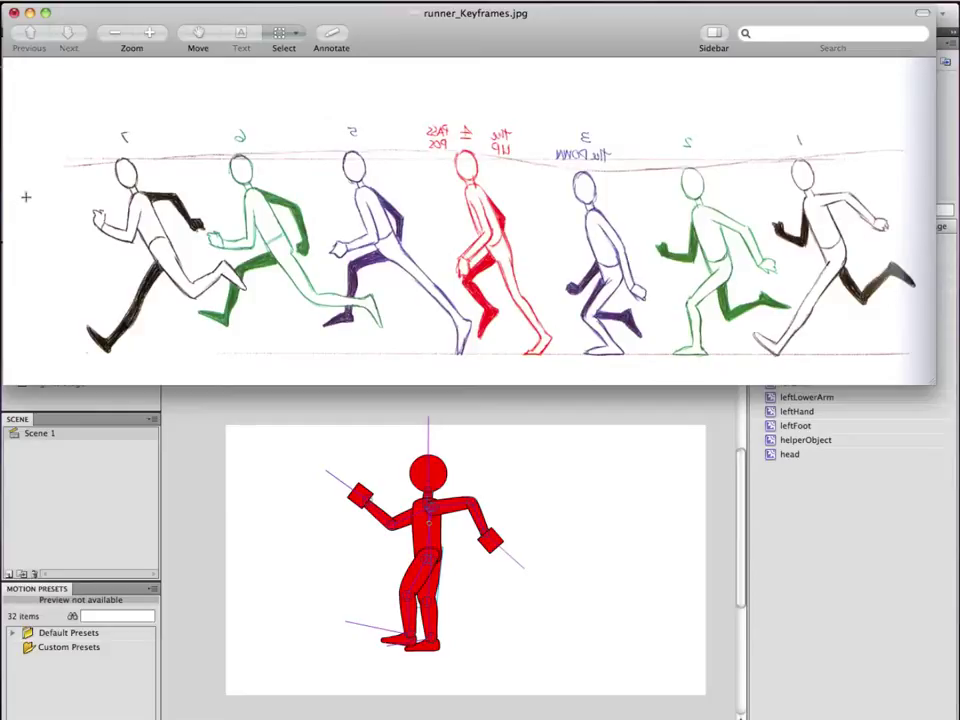
pyautogui.press('super+z')
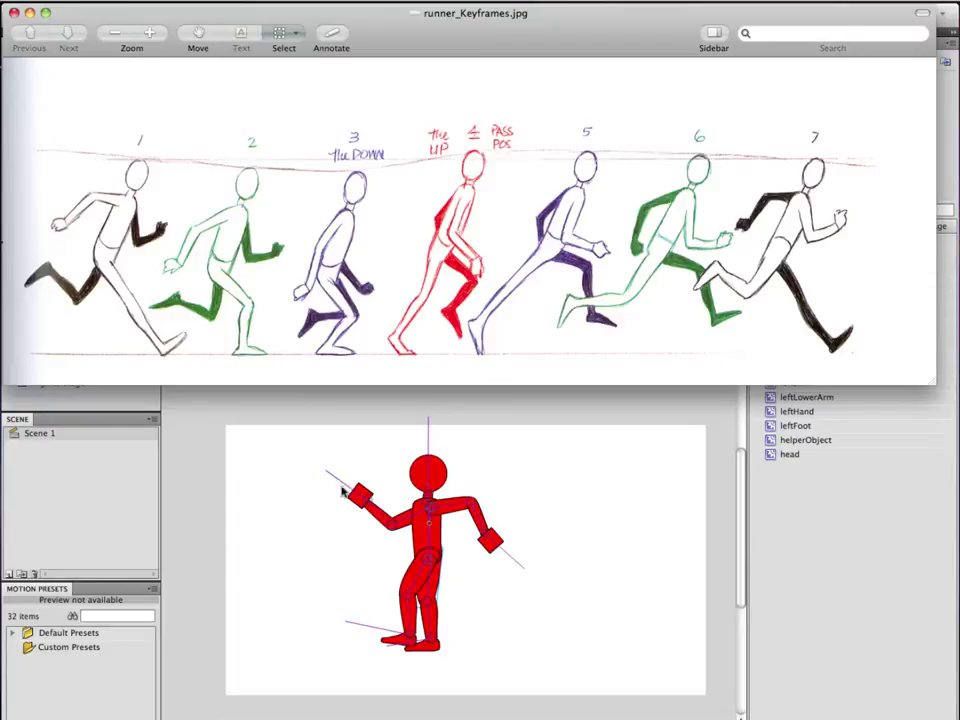
# Switch to Flash, extend the Armature_2 layer to frame 15, and return the playhead to frame 1
pyautogui.click(413, 405)
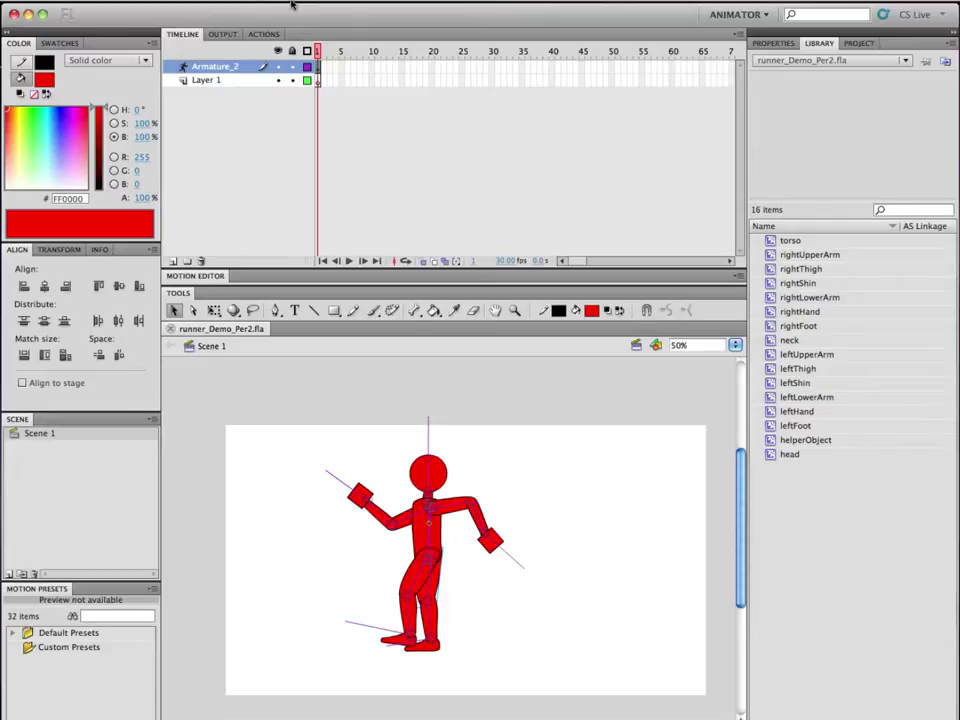
pyautogui.rightClick(401, 70)
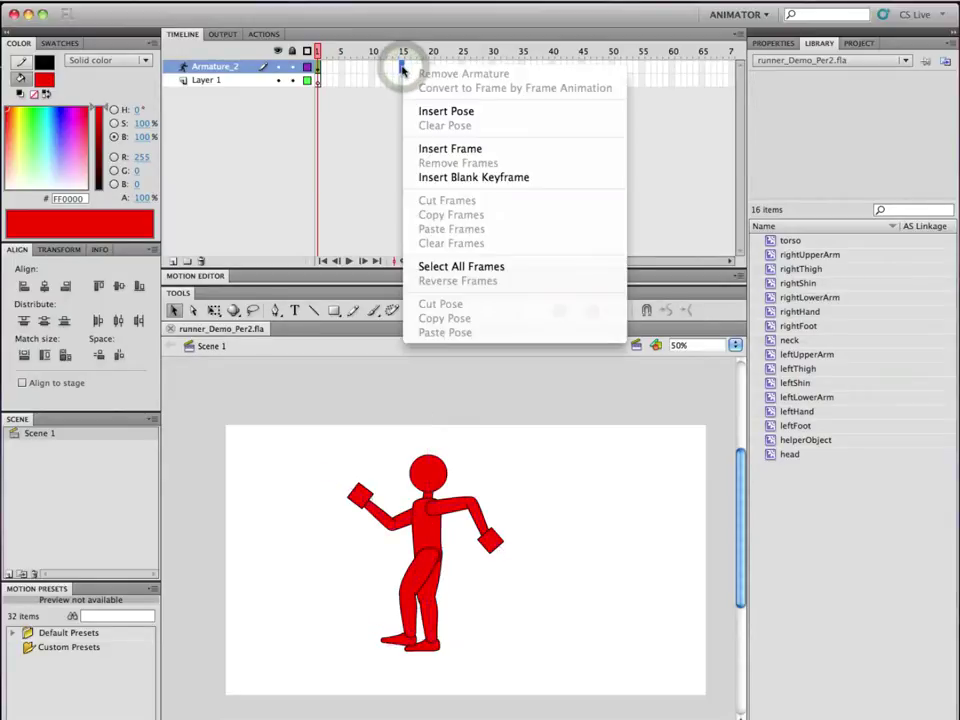
pyautogui.click(455, 148)
pyautogui.moveTo(403, 54); pyautogui.dragTo(296, 60)
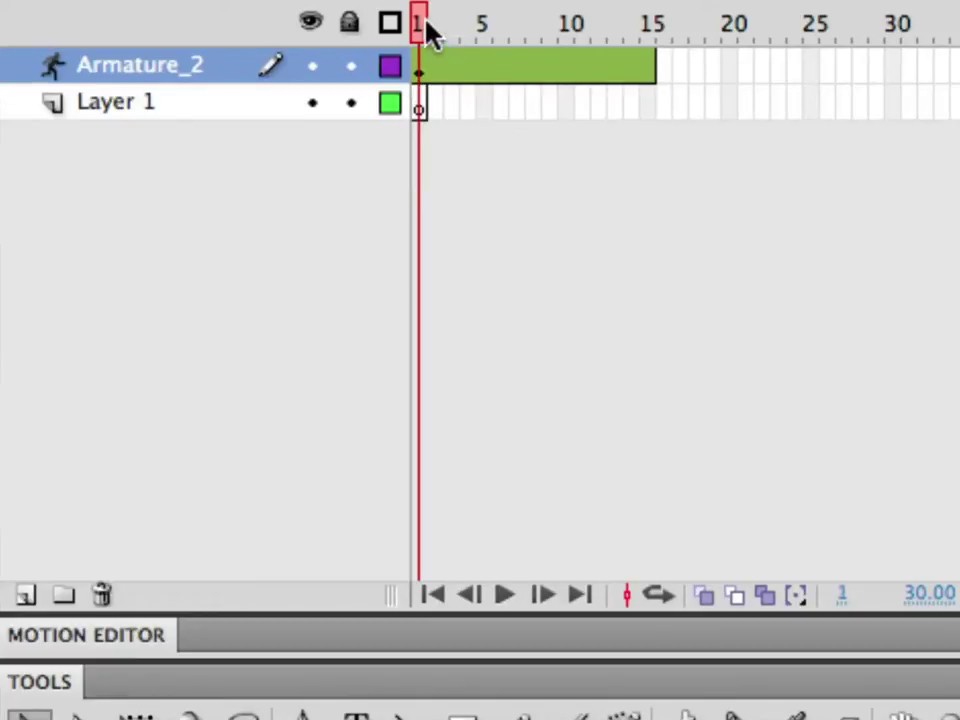
# Create a trial pose at frame 3 of Armature_2 by pulling the figure's front hand down and outward
pyautogui.moveTo(425, 30); pyautogui.dragTo(437, 32)
pyautogui.click(453, 72)
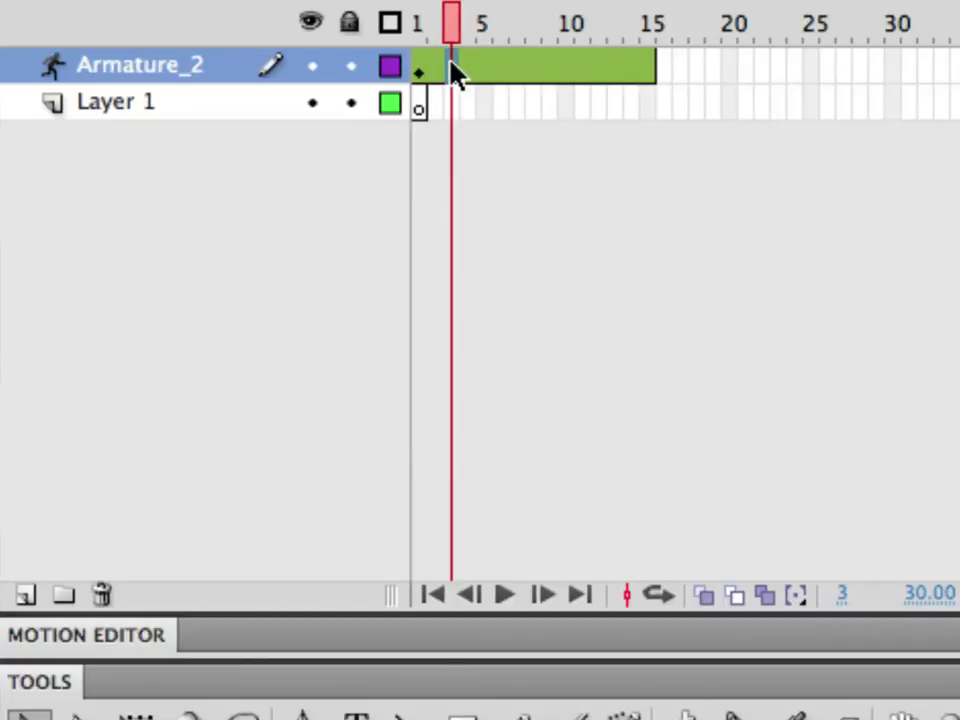
pyautogui.rightClick(453, 72)
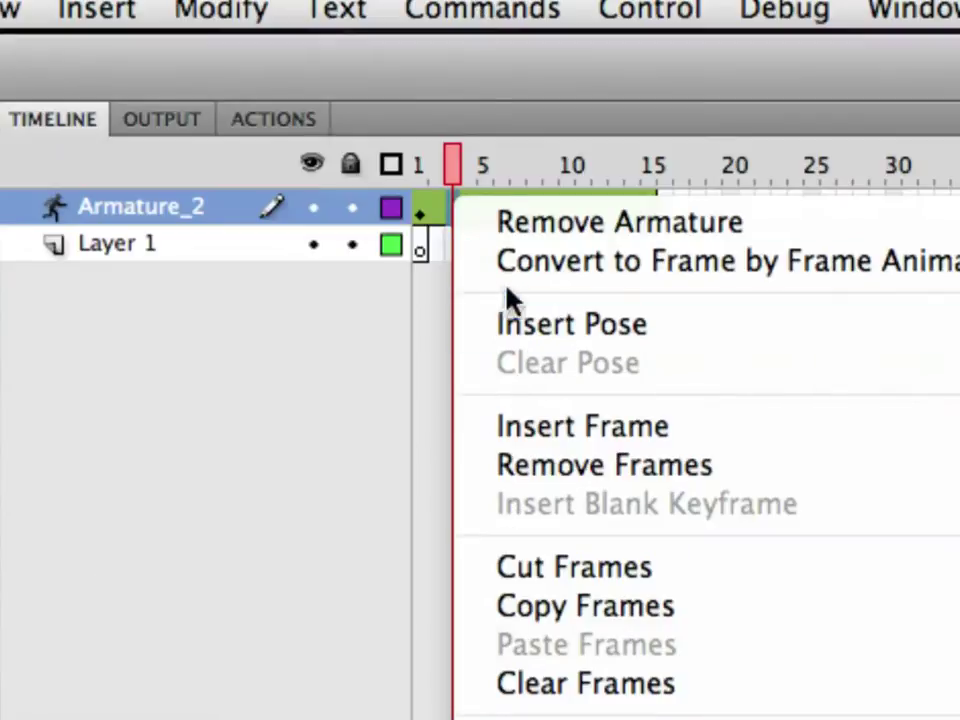
pyautogui.click(218, 332)
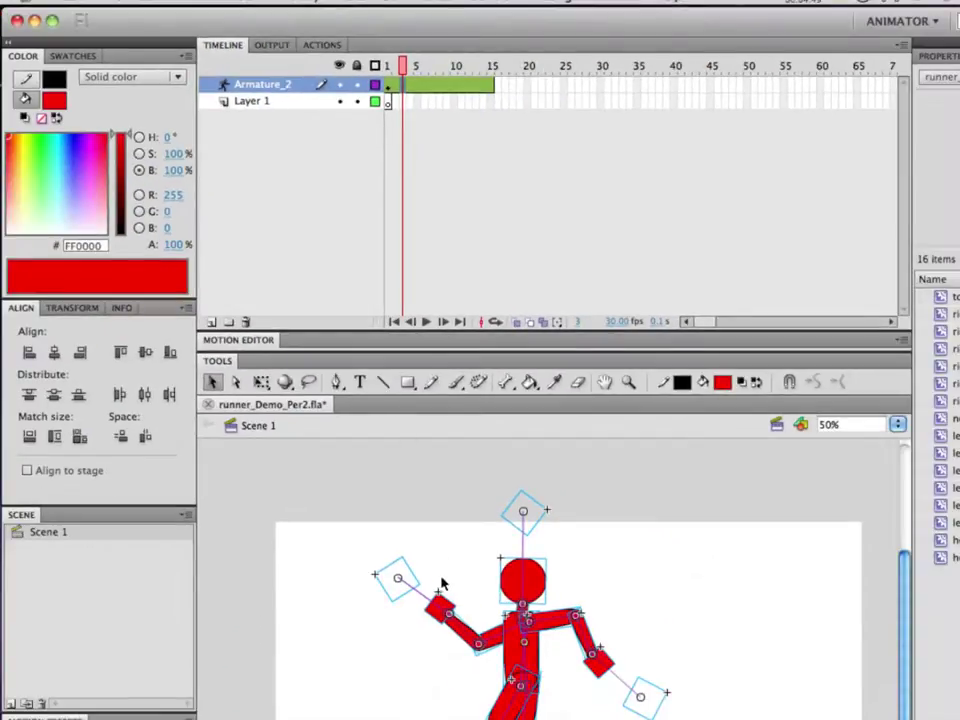
pyautogui.moveTo(440, 606); pyautogui.dragTo(338, 670)
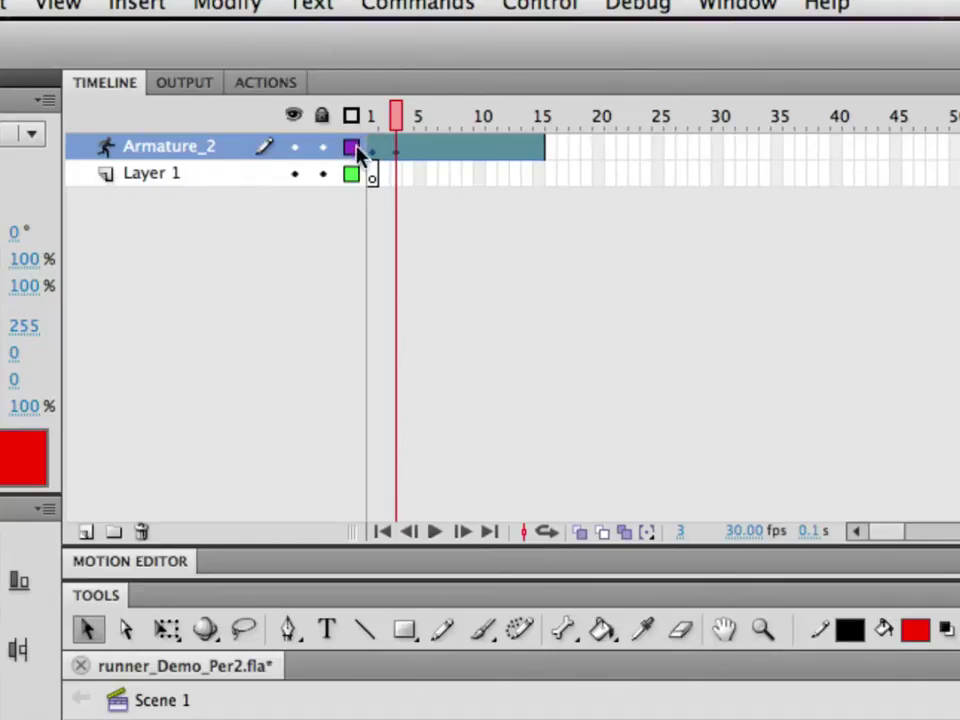
# Scrub the timeline between frames 1 and 8 to preview the arm's motion between the poses
pyautogui.moveTo(400, 117)
pyautogui.mouseDown()
pyautogui.moveTo(450, 118)
pyautogui.moveTo(374, 112)
pyautogui.moveTo(467, 114)
pyautogui.moveTo(397, 117)
pyautogui.mouseUp()
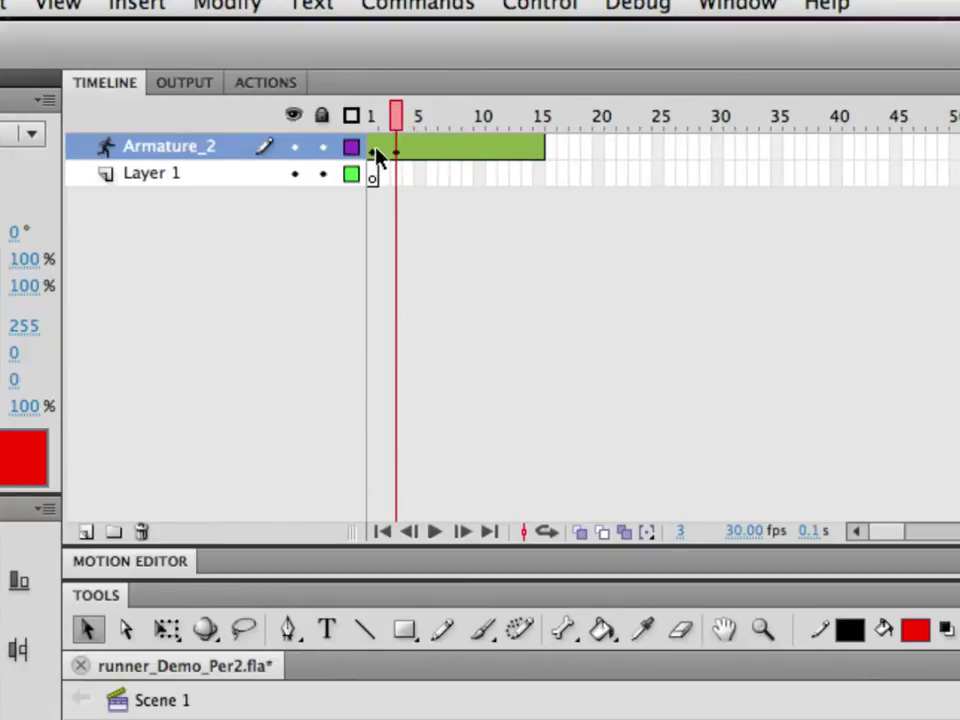
pyautogui.moveTo(410, 125); pyautogui.dragTo(455, 118)
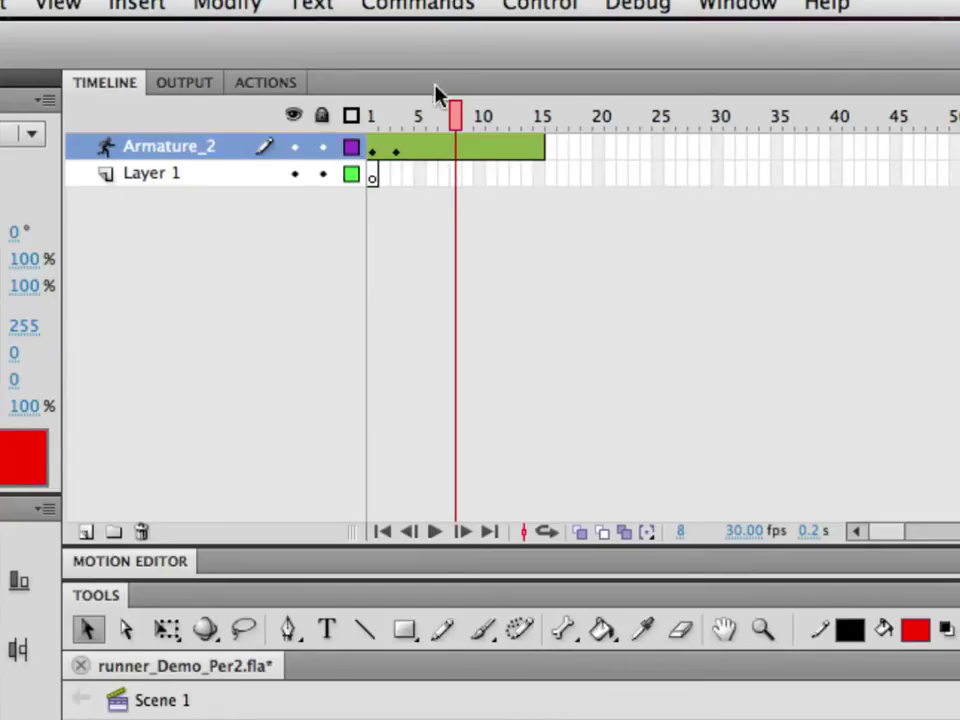
pyautogui.moveTo(452, 112); pyautogui.dragTo(413, 116)
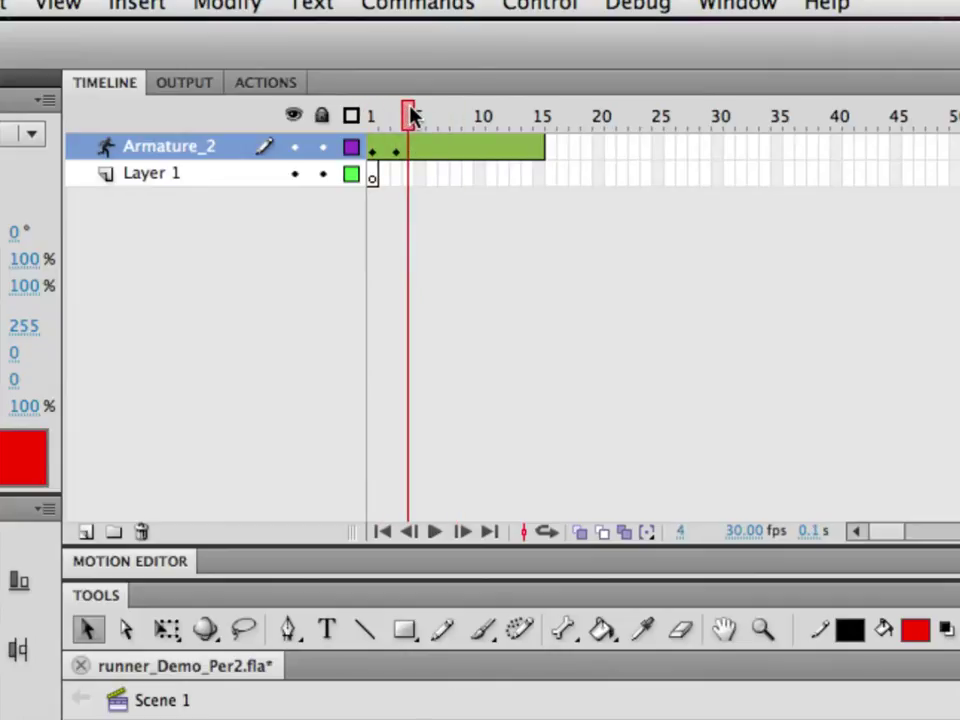
pyautogui.moveTo(413, 116); pyautogui.dragTo(372, 112)
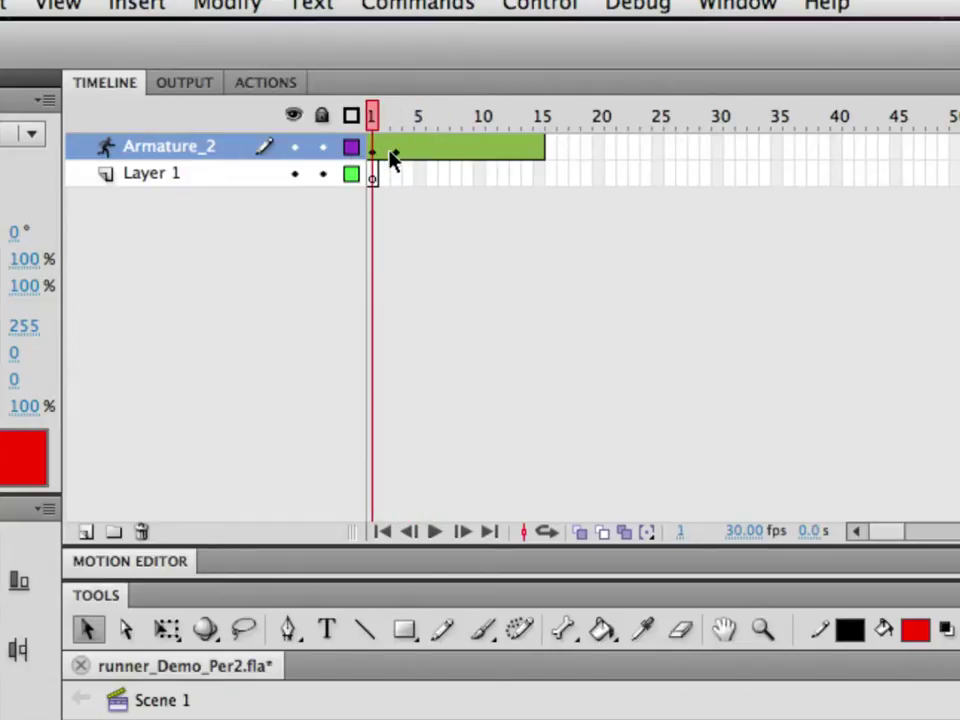
# Cut the trial pose from frame 3 of Armature_2 and return the playhead to frame 1
pyautogui.click(395, 155)
pyautogui.rightClick(395, 155)
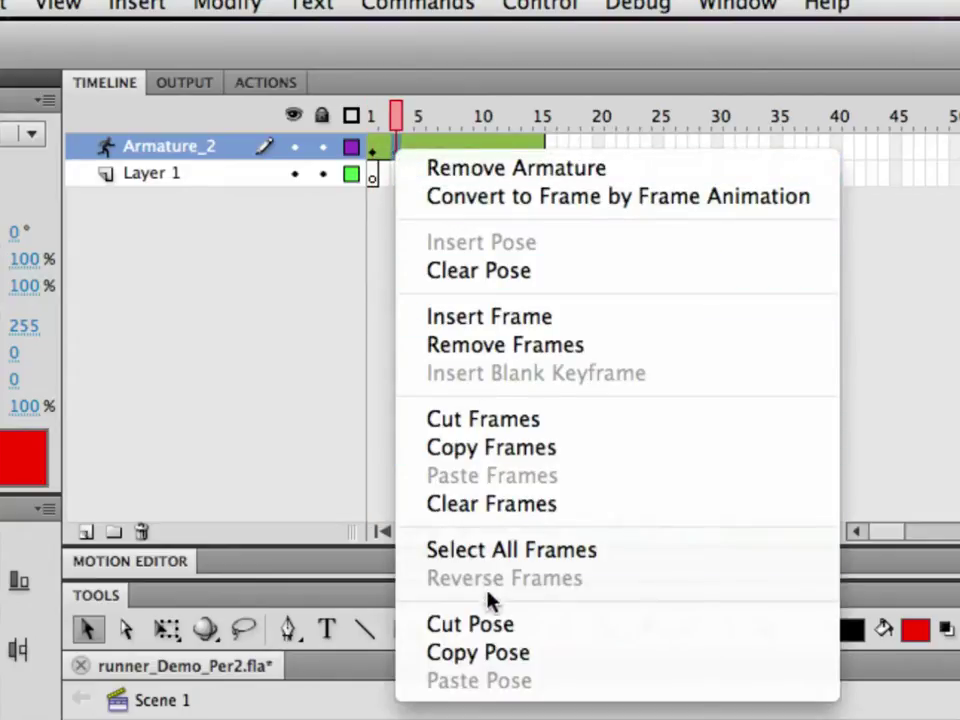
pyautogui.click(489, 624)
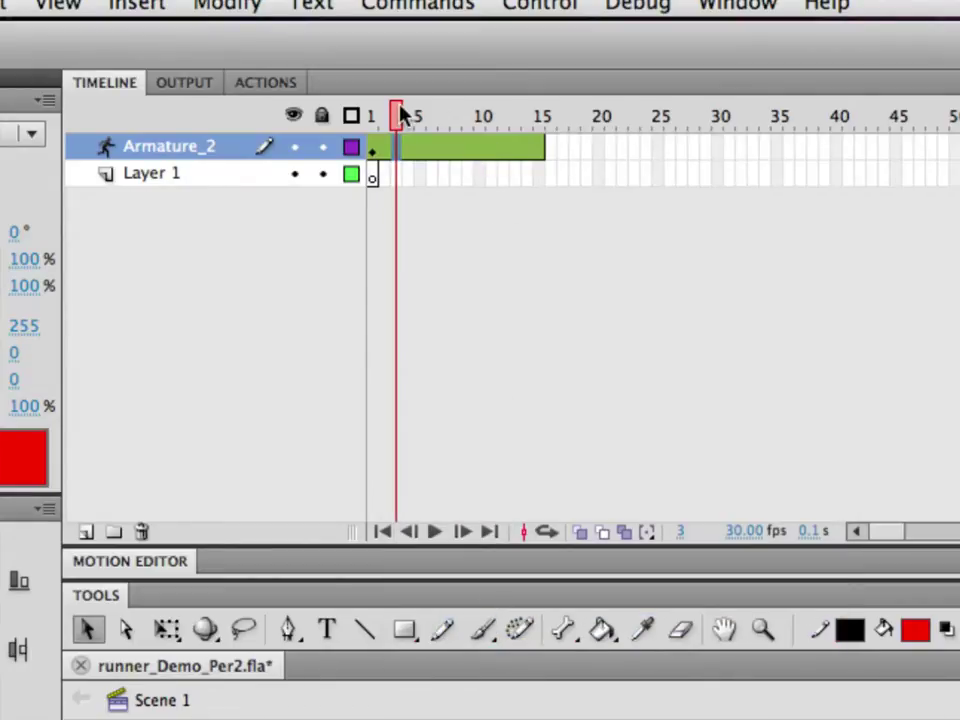
pyautogui.moveTo(396, 115); pyautogui.dragTo(371, 115)
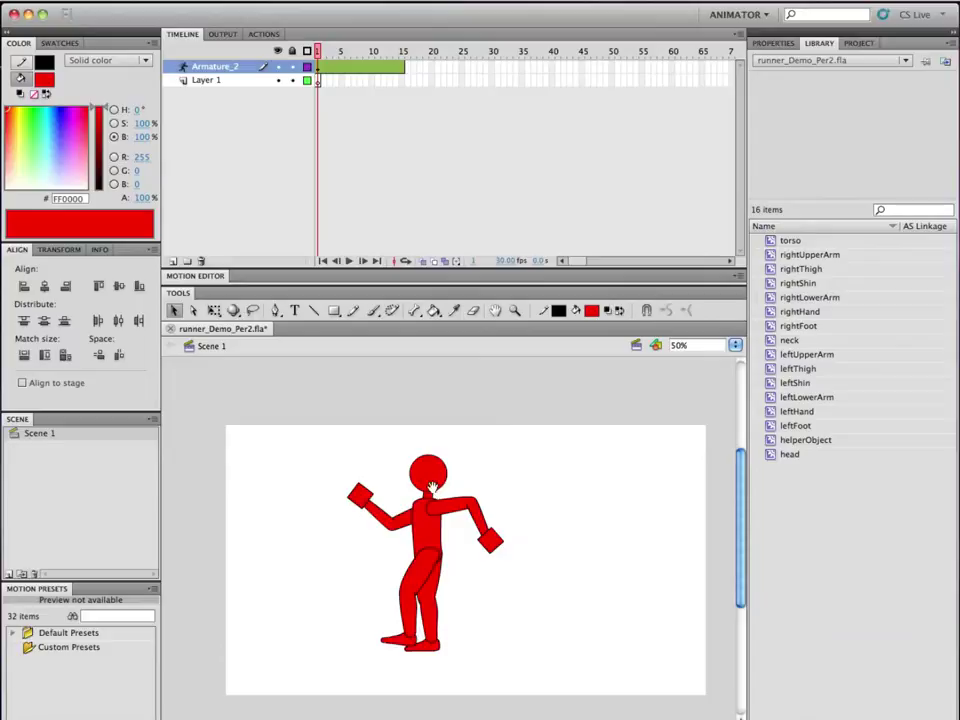
# Pose the legs at frame 1 after reference drawing 1, front leg reaching forward and rear leg bent up behind
pyautogui.keyDown('super'); pyautogui.click(429, 519); pyautogui.keyUp('super')
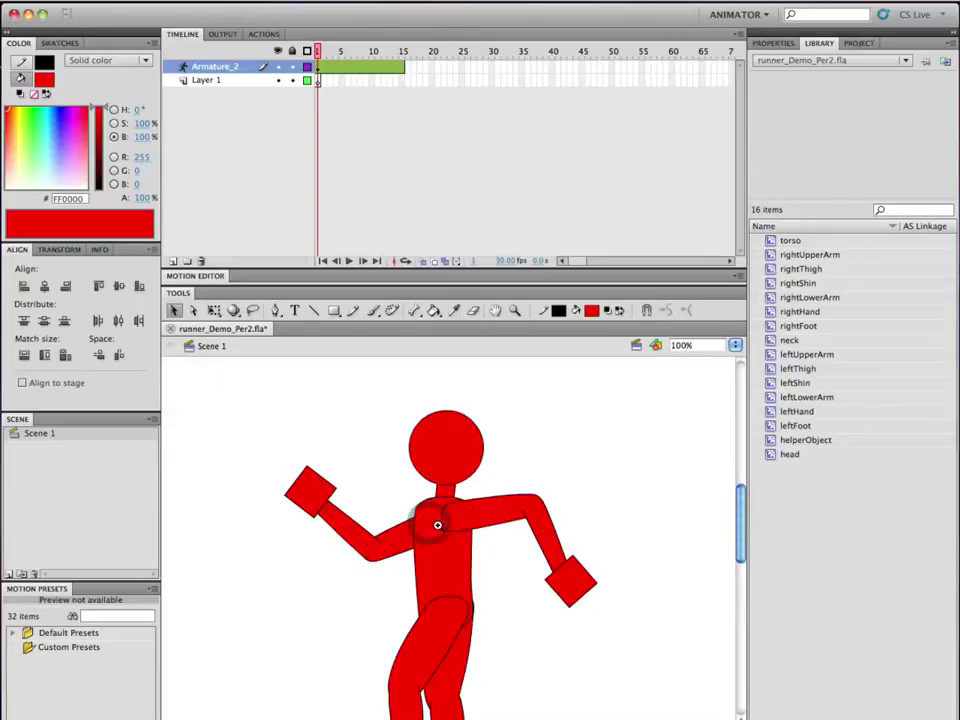
pyautogui.keyDown('alt'); pyautogui.click(433, 521); pyautogui.keyUp('alt')
pyautogui.moveTo(375, 494); pyautogui.dragTo(562, 713)
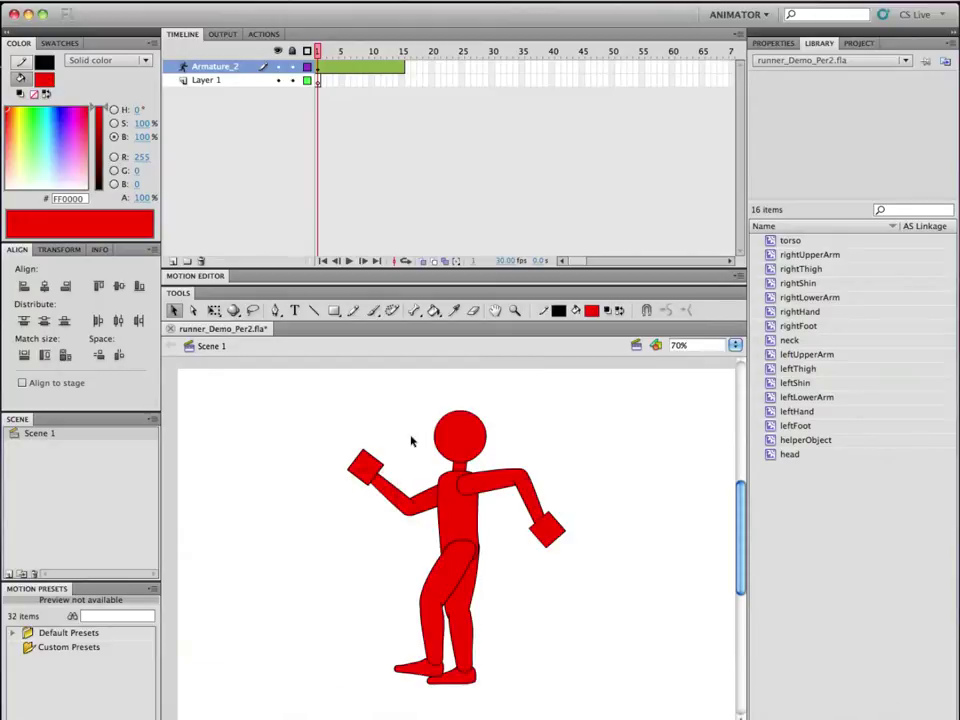
pyautogui.moveTo(446, 712)
pyautogui.click(493, 708)
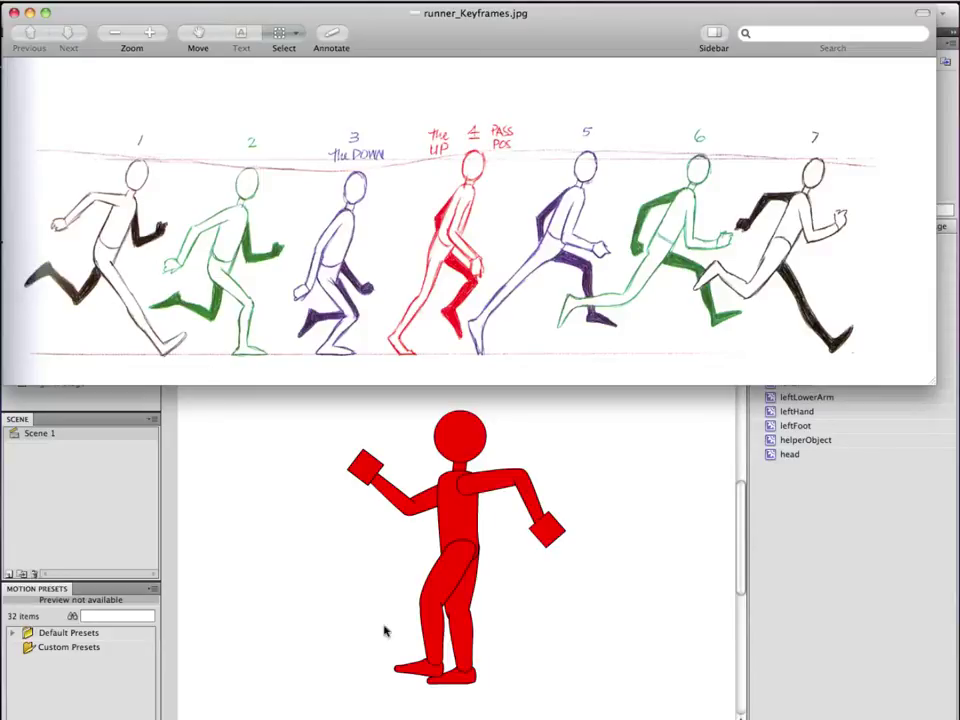
pyautogui.click(538, 628)
pyautogui.moveTo(430, 645); pyautogui.dragTo(401, 640)
pyautogui.moveTo(422, 690); pyautogui.dragTo(564, 580)
pyautogui.moveTo(557, 590); pyautogui.dragTo(519, 595)
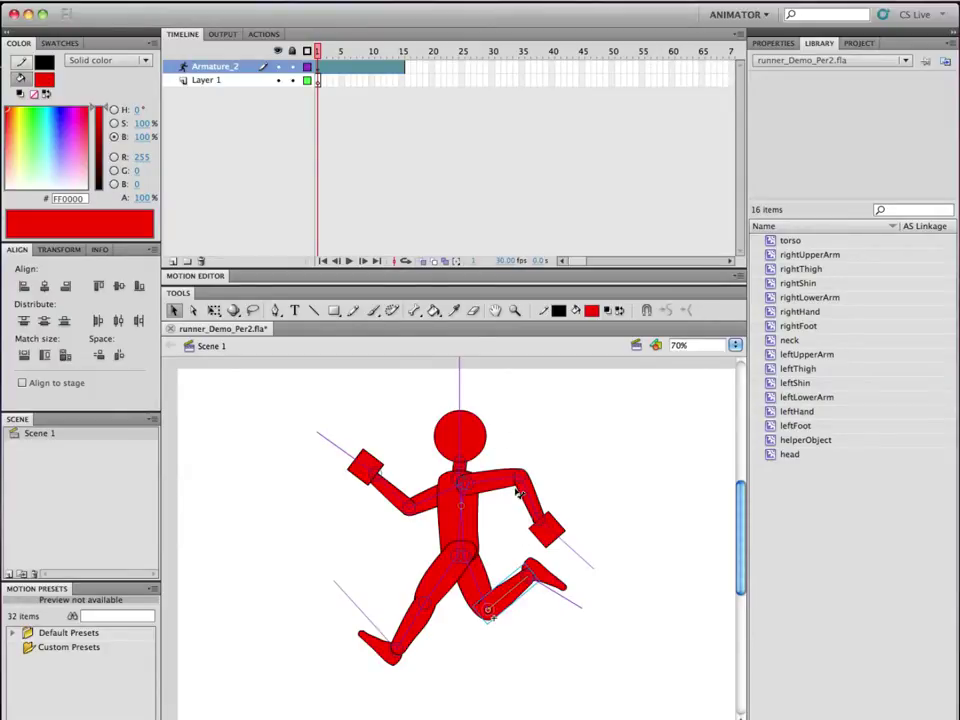
# Adjust the rear forearm and the angle of both hands in the frame 1 pose
pyautogui.moveTo(520, 497); pyautogui.dragTo(541, 536)
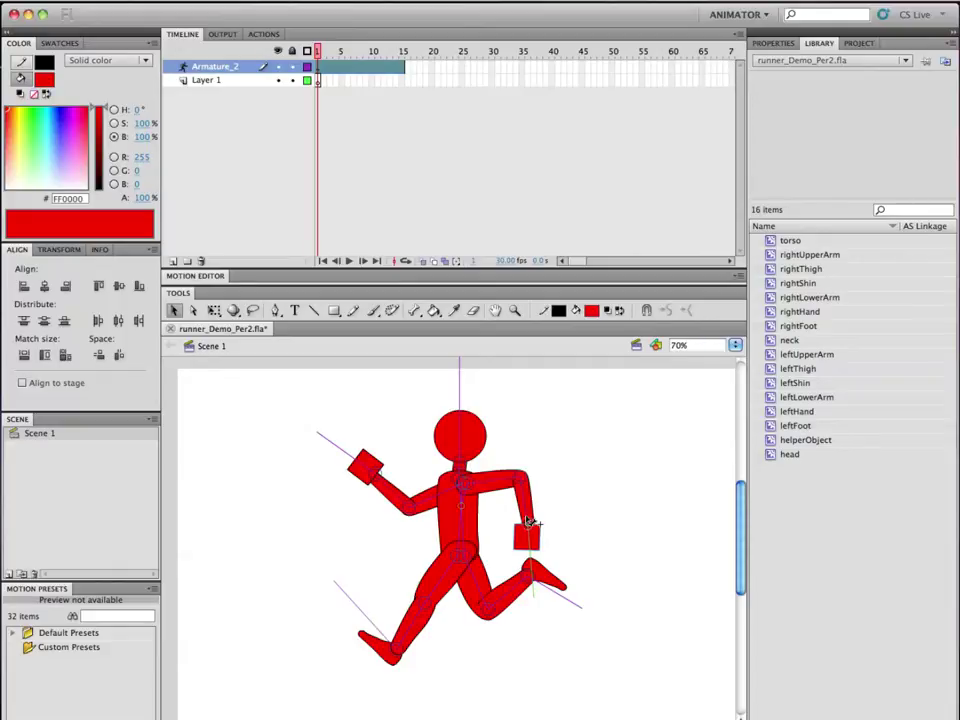
pyautogui.moveTo(530, 522)
pyautogui.mouseDown()
pyautogui.moveTo(522, 510)
pyautogui.moveTo(545, 534)
pyautogui.mouseUp()
pyautogui.moveTo(366, 465); pyautogui.dragTo(371, 462)
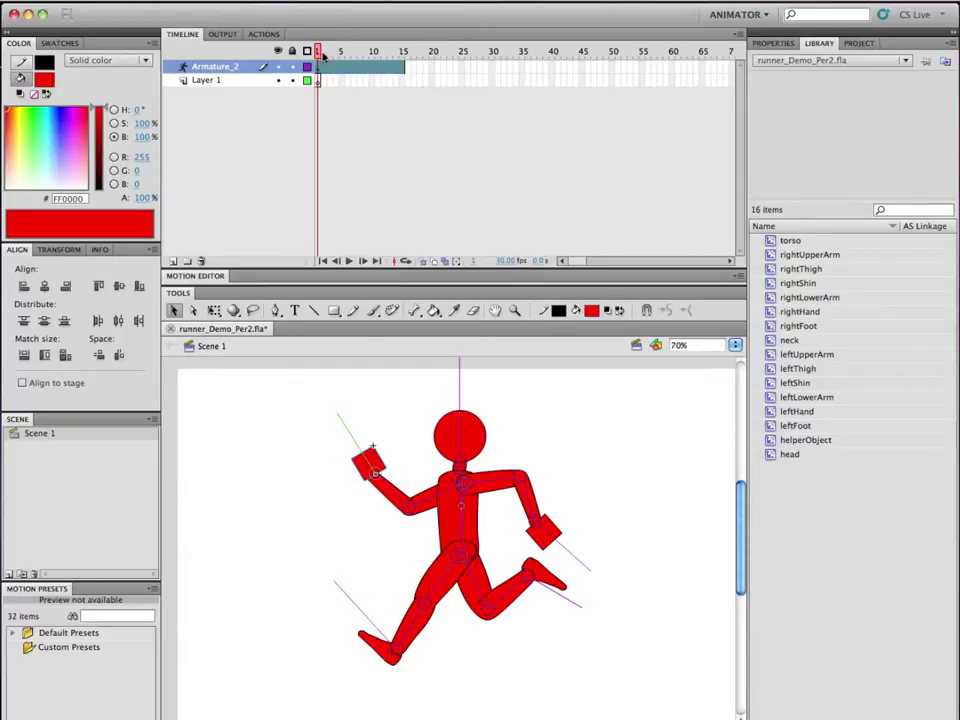
# Pose the legs at frame 3 after reference drawing 2, front foot flat on the ground and rear knee brought forward
pyautogui.moveTo(317, 52); pyautogui.dragTo(329, 52)
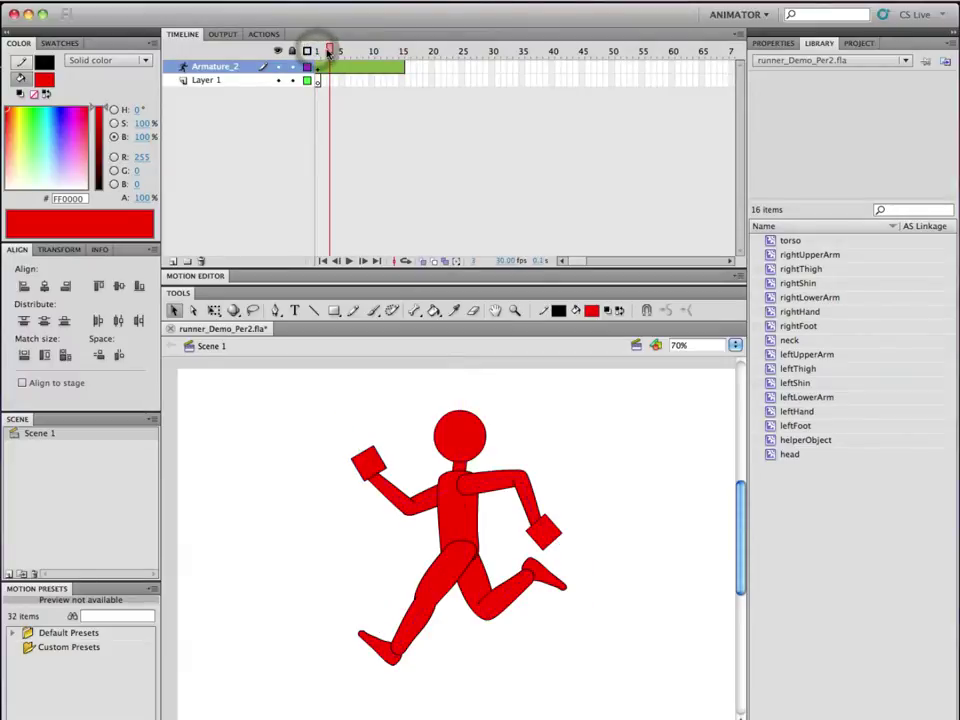
pyautogui.press('super+Tab')
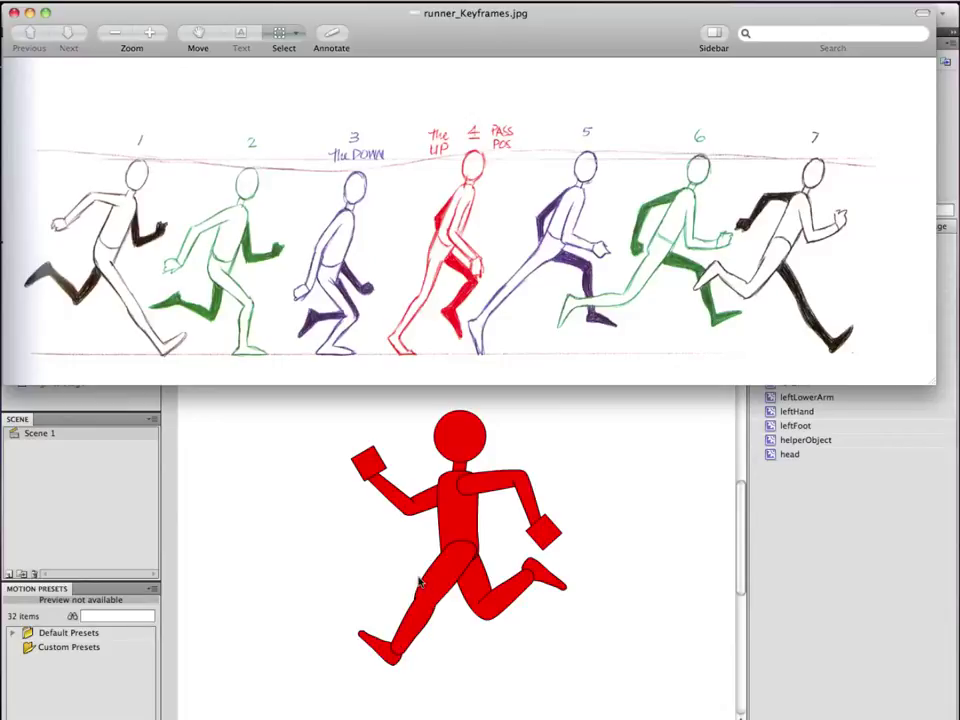
pyautogui.click(454, 634)
pyautogui.moveTo(405, 640)
pyautogui.mouseDown()
pyautogui.moveTo(420, 635)
pyautogui.moveTo(399, 662)
pyautogui.mouseUp()
pyautogui.moveTo(491, 618)
pyautogui.mouseDown()
pyautogui.moveTo(468, 607)
pyautogui.moveTo(477, 603)
pyautogui.moveTo(503, 627)
pyautogui.moveTo(490, 608)
pyautogui.moveTo(479, 612)
pyautogui.mouseUp()
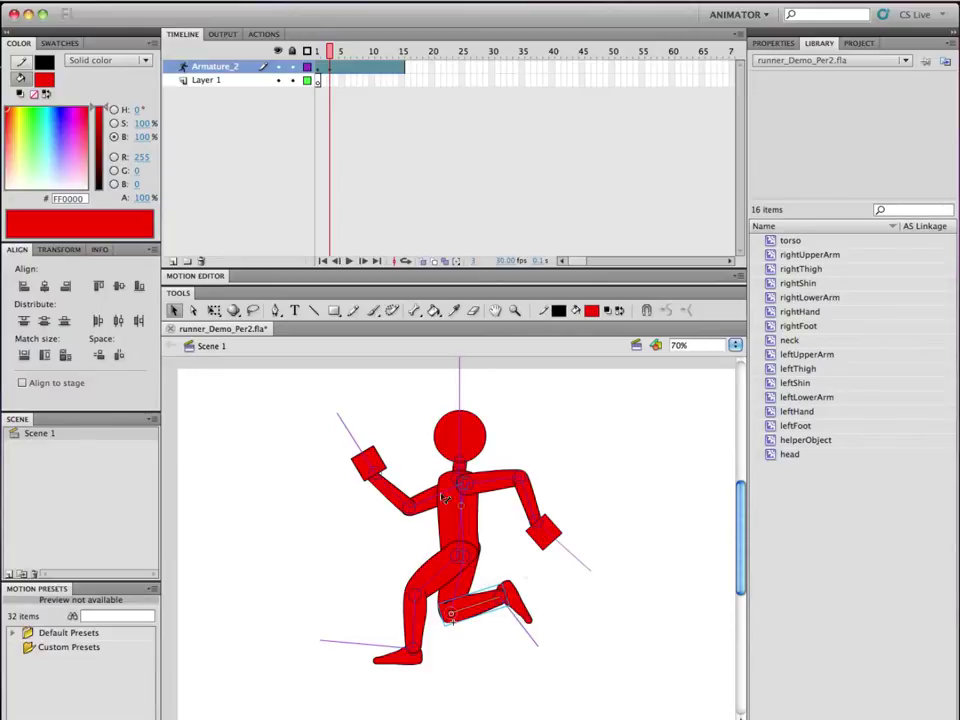
# Lower both arms at frame 3 after reference drawing 2, with the front forearm level and the rear arm swung down
pyautogui.press('super+Tab')
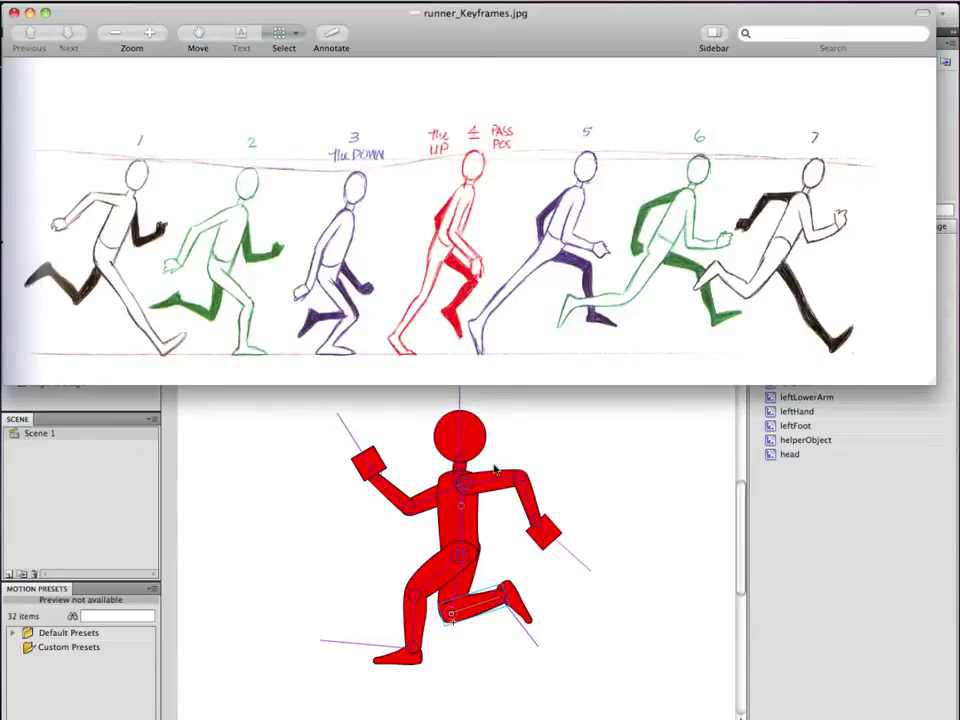
pyautogui.click(424, 525)
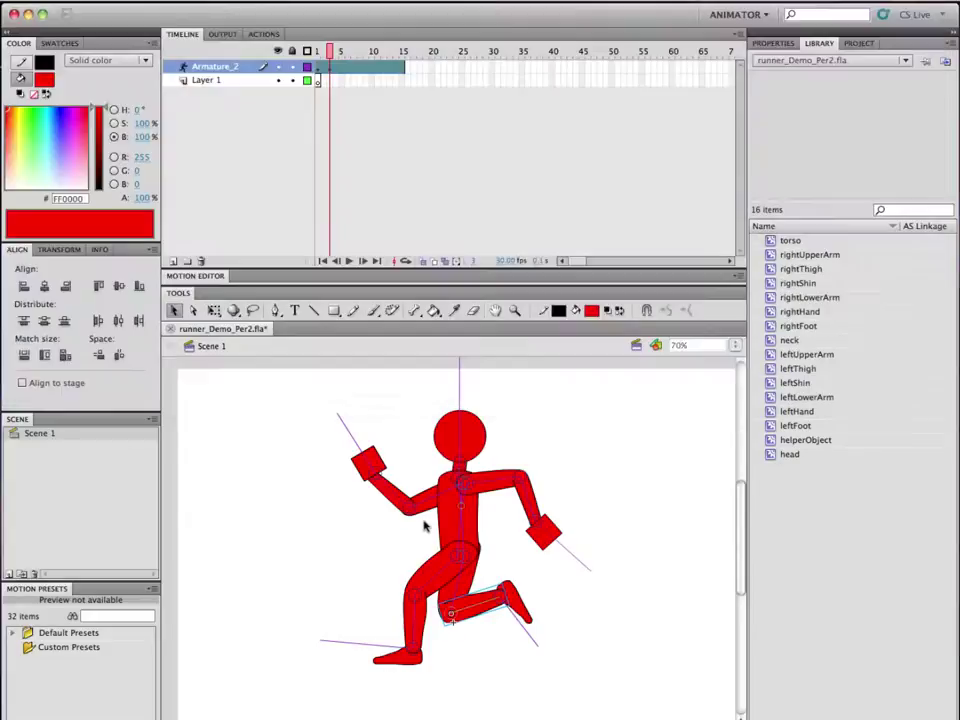
pyautogui.moveTo(425, 511); pyautogui.dragTo(362, 527)
pyautogui.click(362, 527)
pyautogui.moveTo(535, 510); pyautogui.dragTo(510, 537)
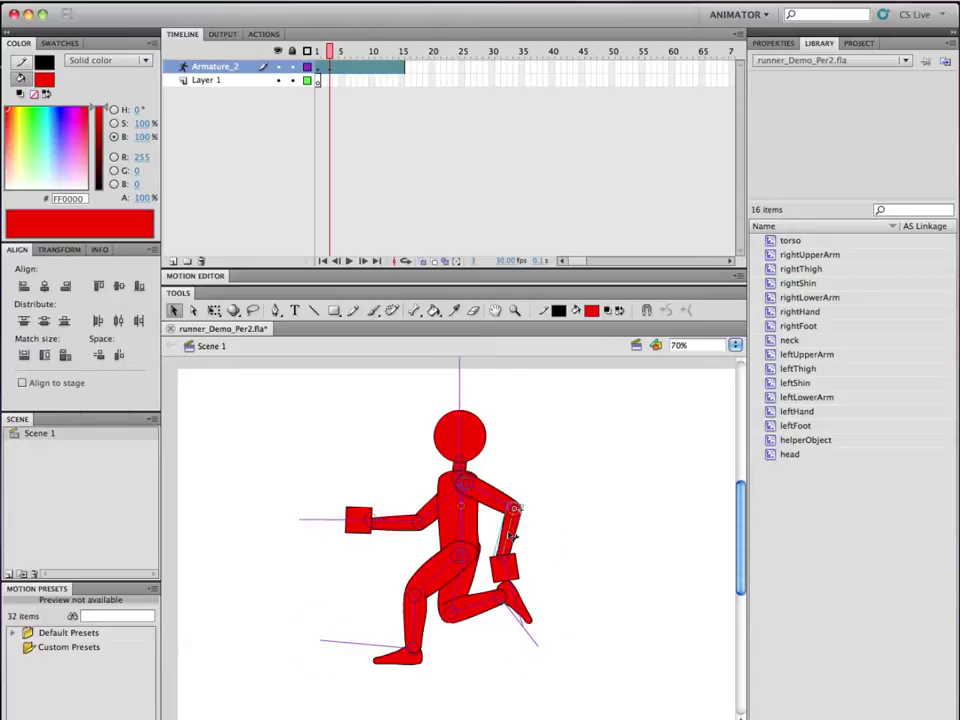
pyautogui.press('super+Tab')
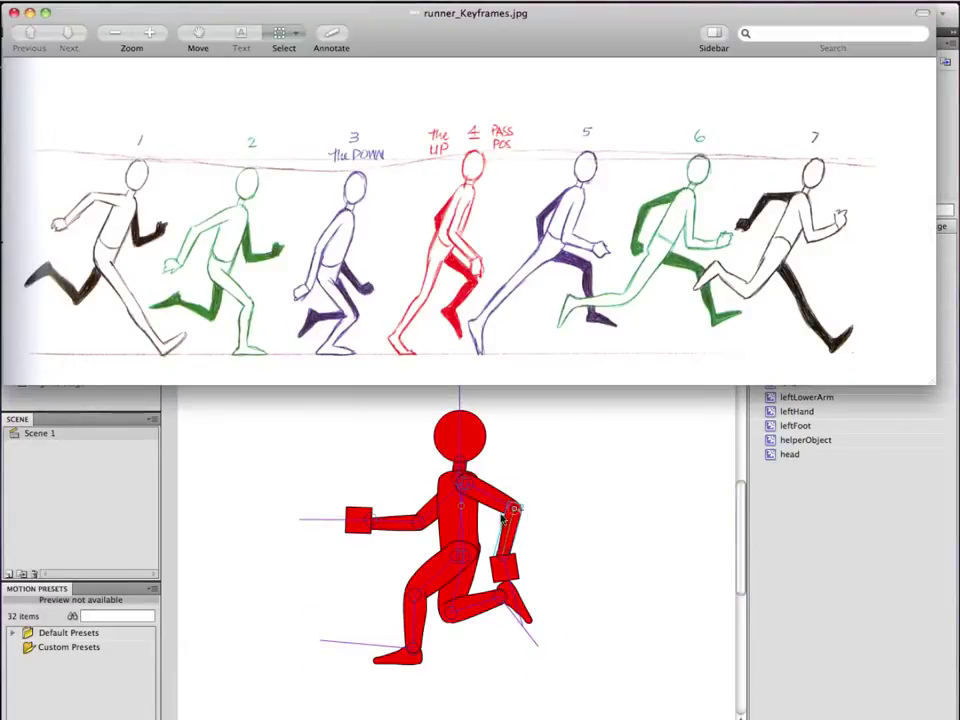
pyautogui.press('super+Tab')
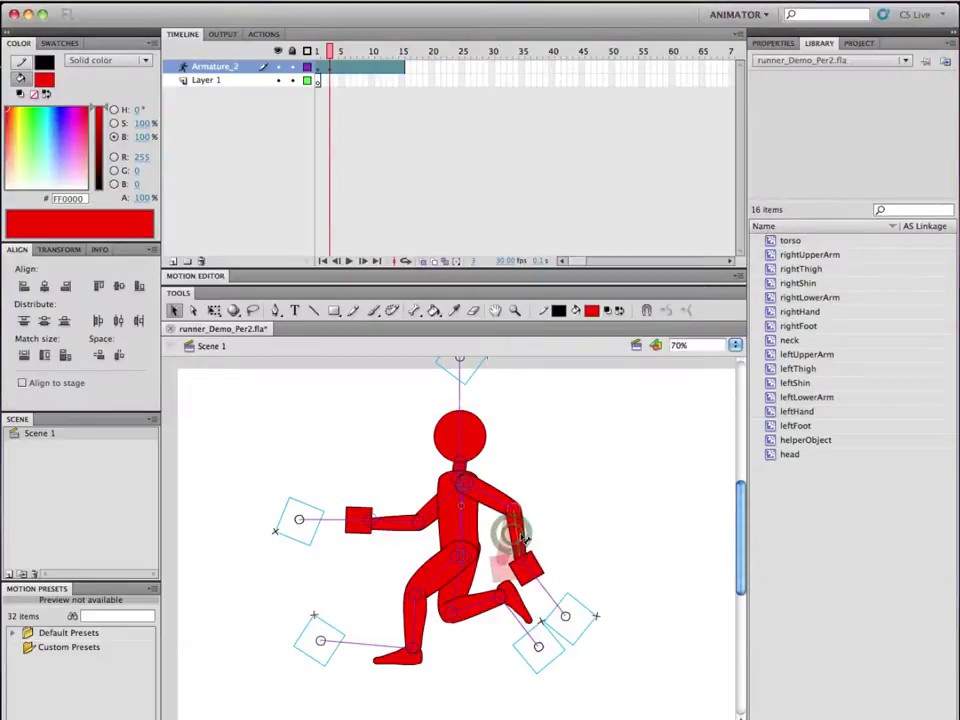
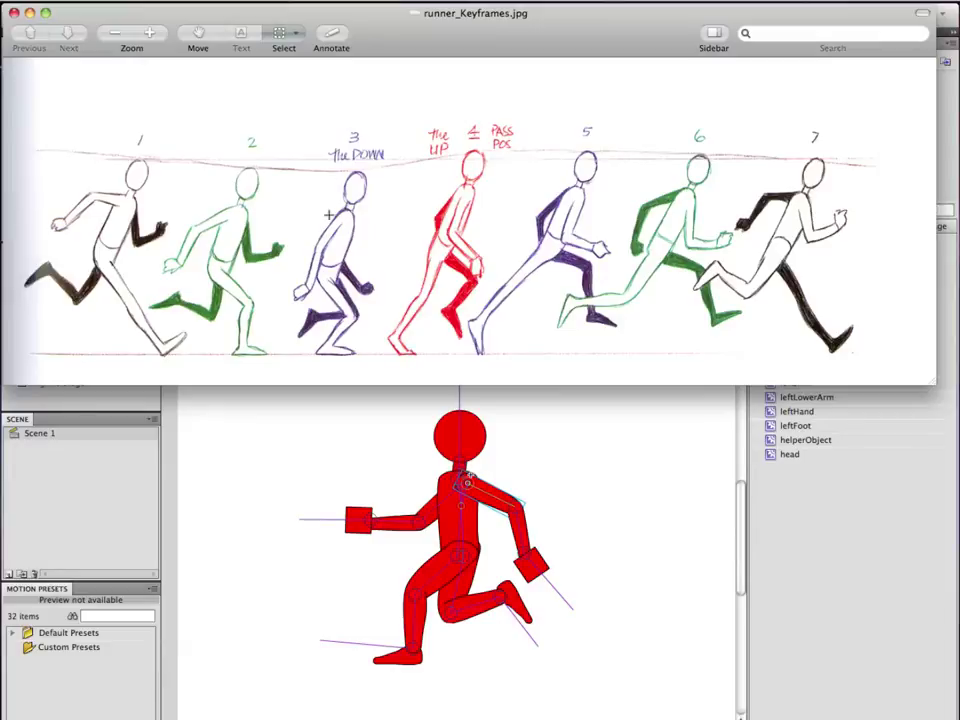
pyautogui.press('super+Tab')
# Pose the legs at frame 5 after reference drawing 3, standing knee bent over a flat foot and rear shin folded behind
pyautogui.moveTo(330, 50); pyautogui.dragTo(342, 52)
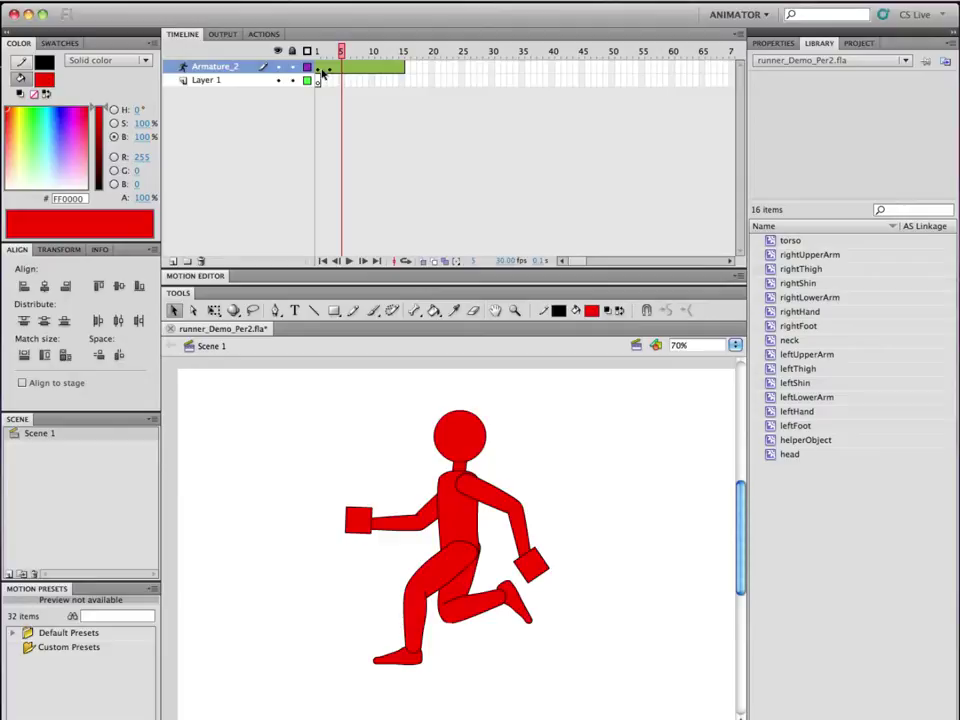
pyautogui.press('super+Tab')
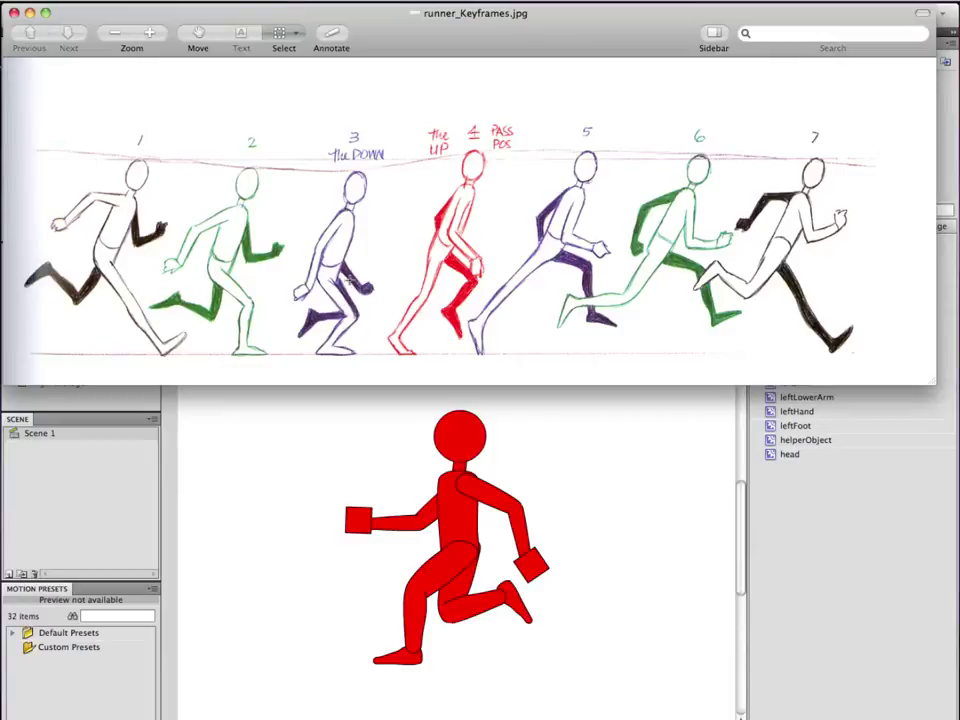
pyautogui.click(467, 536)
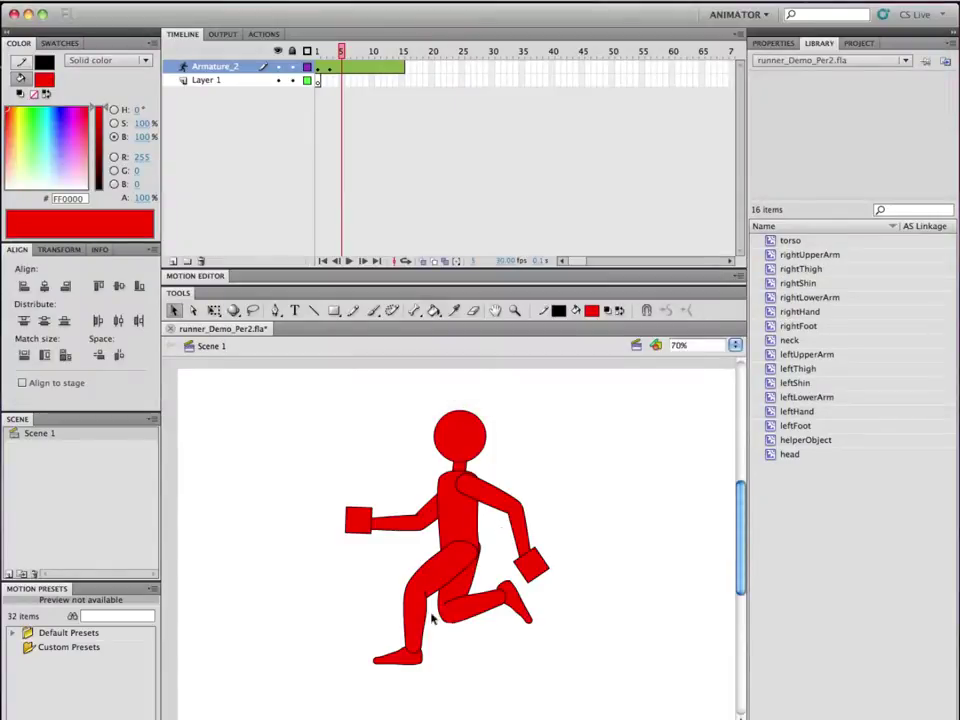
pyautogui.moveTo(432, 595); pyautogui.dragTo(446, 609)
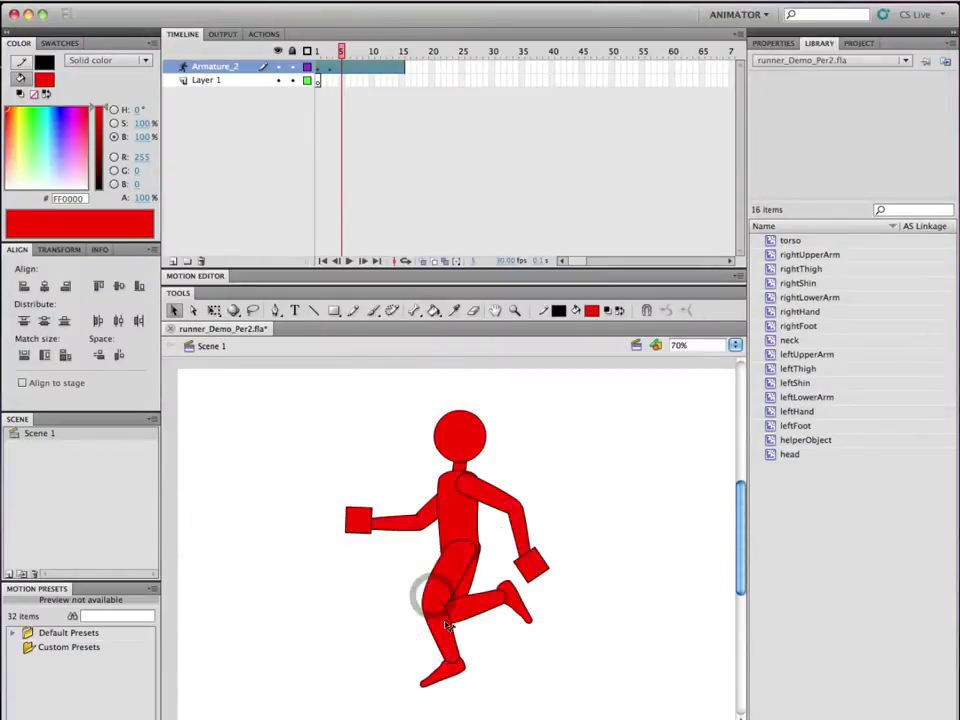
pyautogui.moveTo(452, 660); pyautogui.dragTo(445, 679)
pyautogui.moveTo(484, 617); pyautogui.dragTo(465, 613)
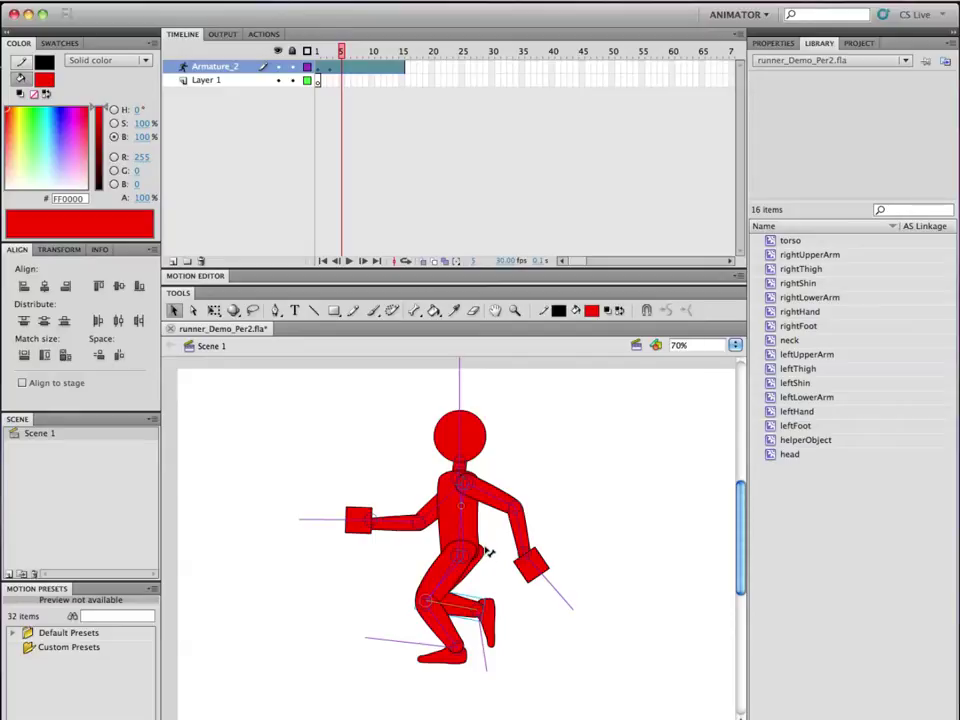
# Lower both arms at frame 5 after reference drawing 3, front forearm angled slightly down and rear hand hanging near the knee
pyautogui.keyDown('super'); pyautogui.click(483, 550); pyautogui.keyUp('super')
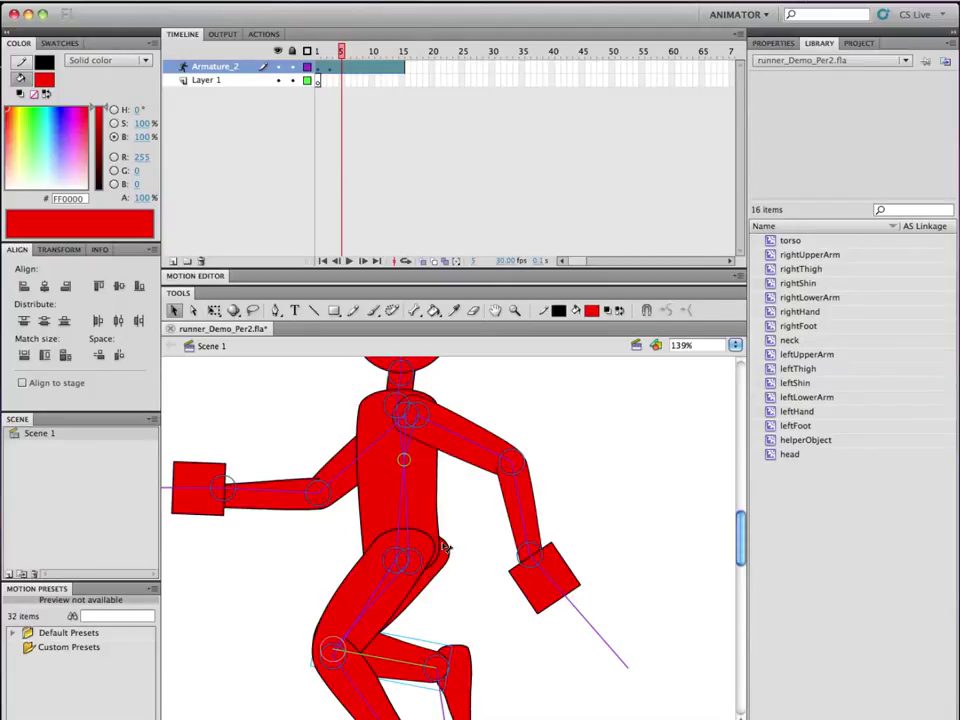
pyautogui.hotkey('ctrl', '-')
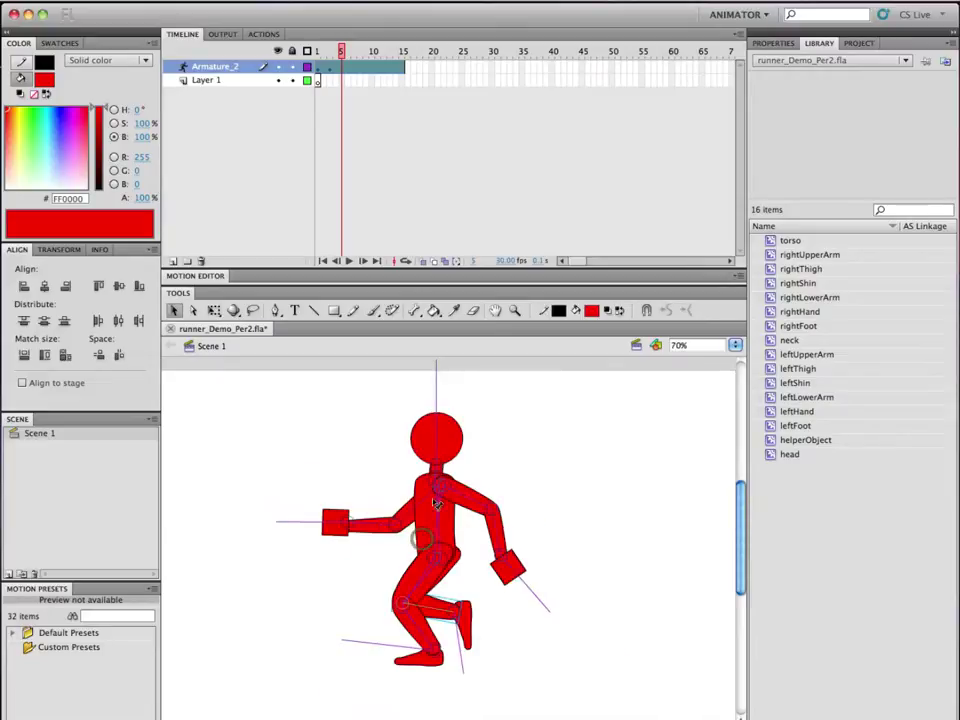
pyautogui.moveTo(447, 508); pyautogui.dragTo(451, 555)
pyautogui.moveTo(371, 550); pyautogui.dragTo(403, 576)
# Repose the frame 5 legs after reference drawing 4, one knee lifted forward and the other leg extended back with its toes down
pyautogui.press('super+Tab')
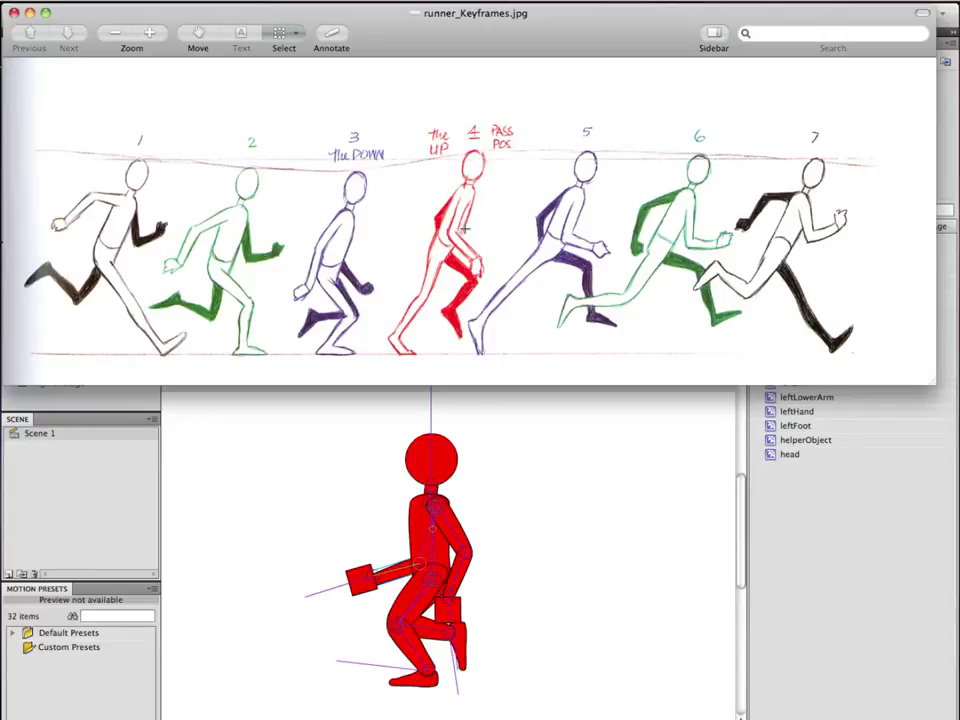
pyautogui.click(508, 494)
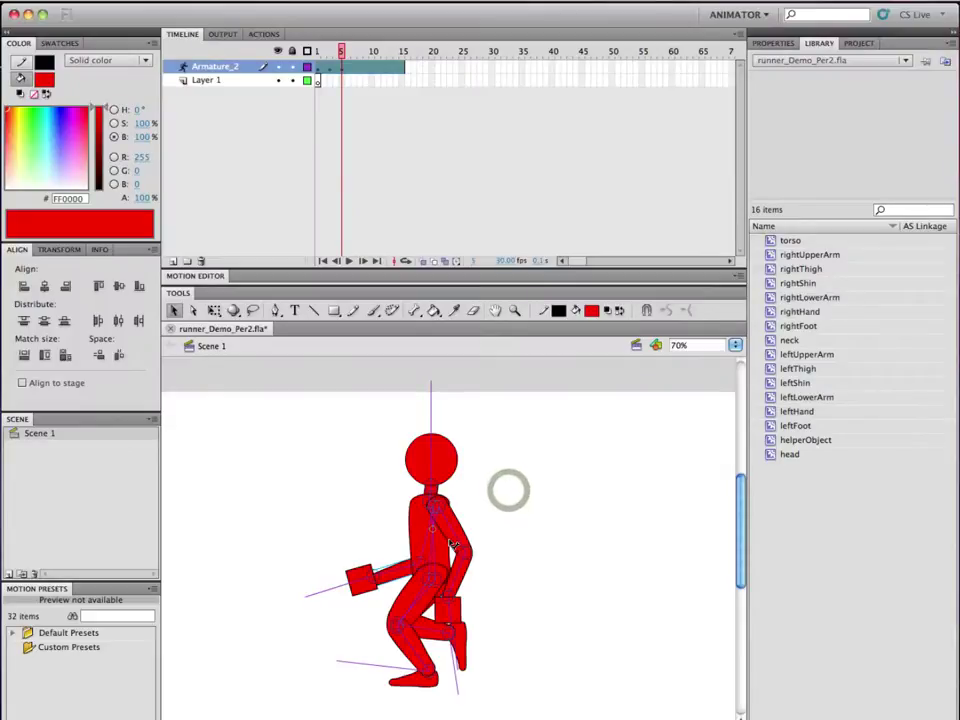
pyautogui.click(410, 648)
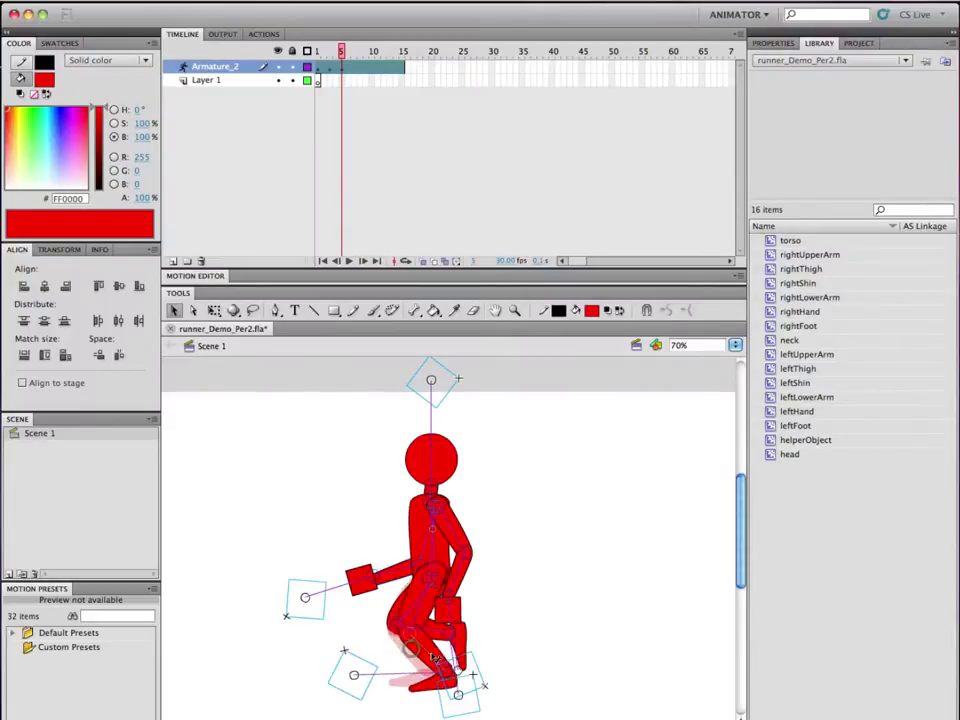
pyautogui.moveTo(451, 658); pyautogui.dragTo(398, 650)
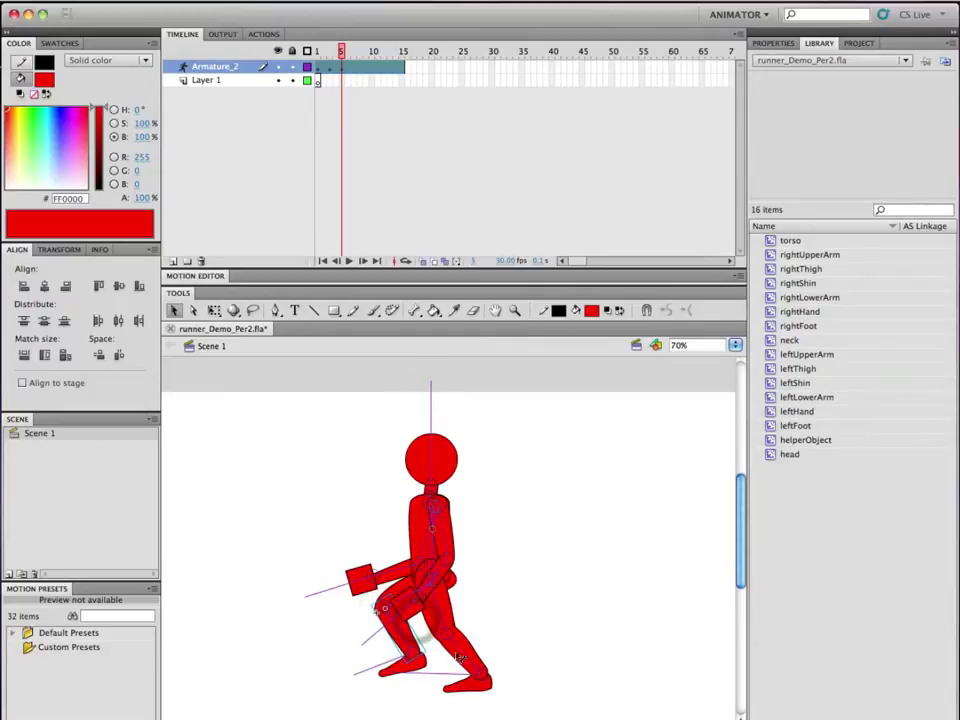
pyautogui.moveTo(473, 691); pyautogui.dragTo(491, 693)
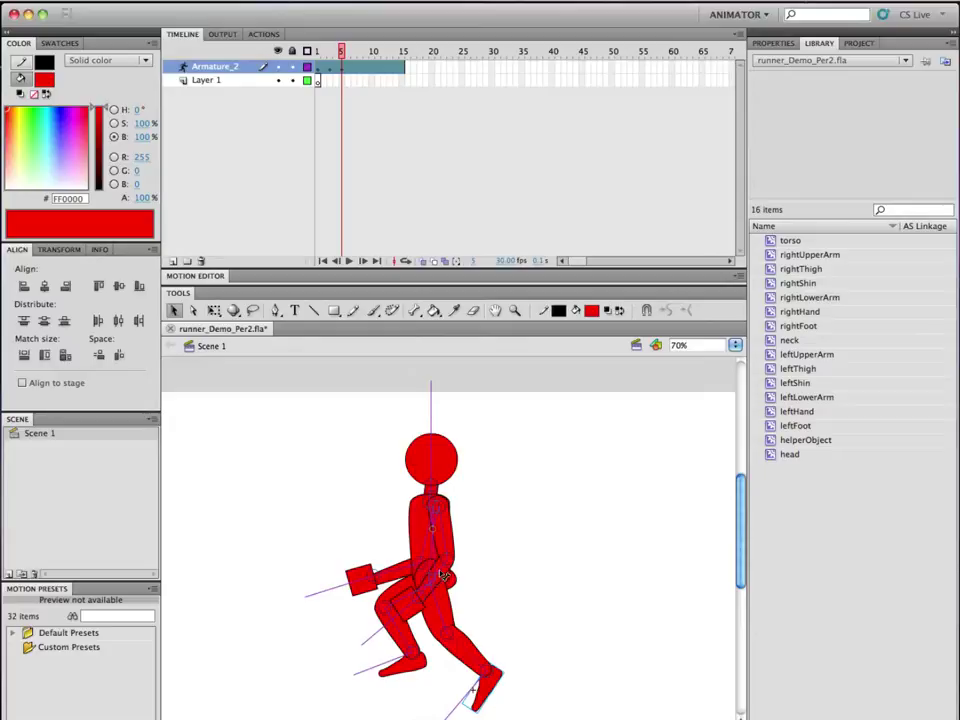
# Repose the frame 5 arms, letting the far arm hang beside the hip and bringing the near forearm forward
pyautogui.moveTo(443, 575)
pyautogui.mouseDown()
pyautogui.moveTo(427, 571)
pyautogui.moveTo(407, 609)
pyautogui.moveTo(321, 583)
pyautogui.moveTo(379, 527)
pyautogui.moveTo(360, 495)
pyautogui.moveTo(376, 517)
pyautogui.moveTo(358, 517)
pyautogui.moveTo(390, 536)
pyautogui.moveTo(398, 555)
pyautogui.moveTo(380, 575)
pyautogui.moveTo(415, 575)
pyautogui.moveTo(437, 592)
pyautogui.mouseUp()
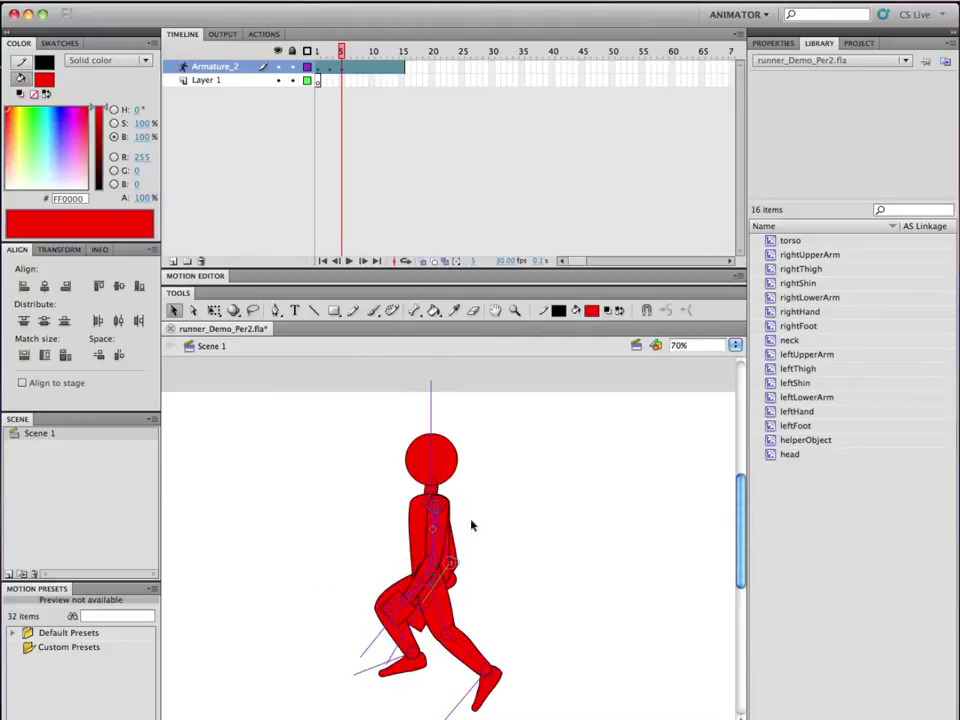
pyautogui.press('super+Tab')
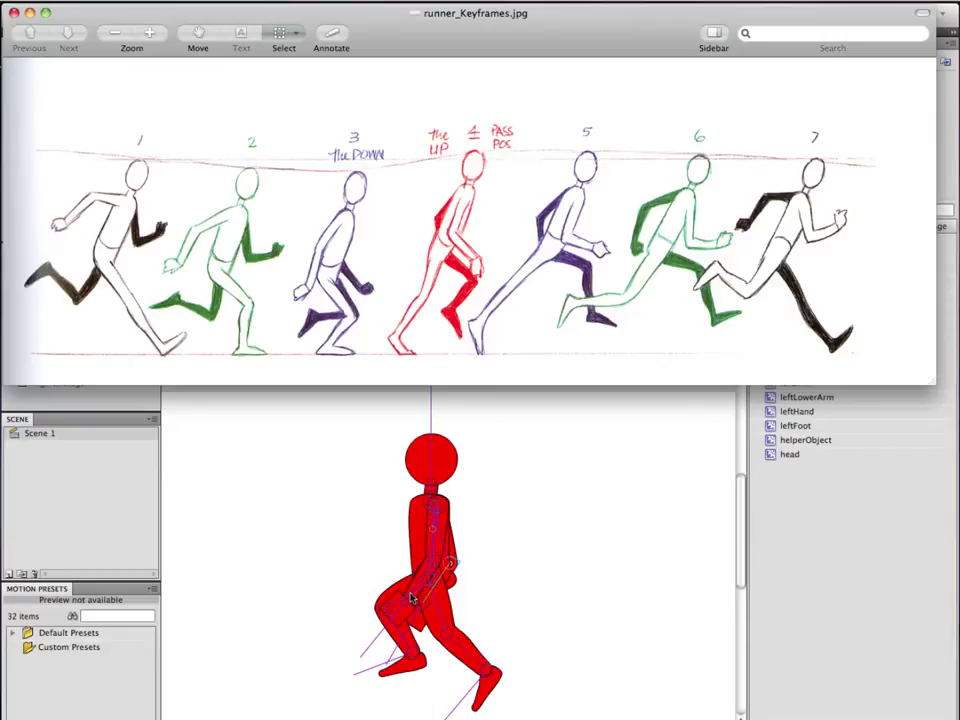
pyautogui.press('super+Tab')
pyautogui.moveTo(413, 590); pyautogui.dragTo(398, 570)
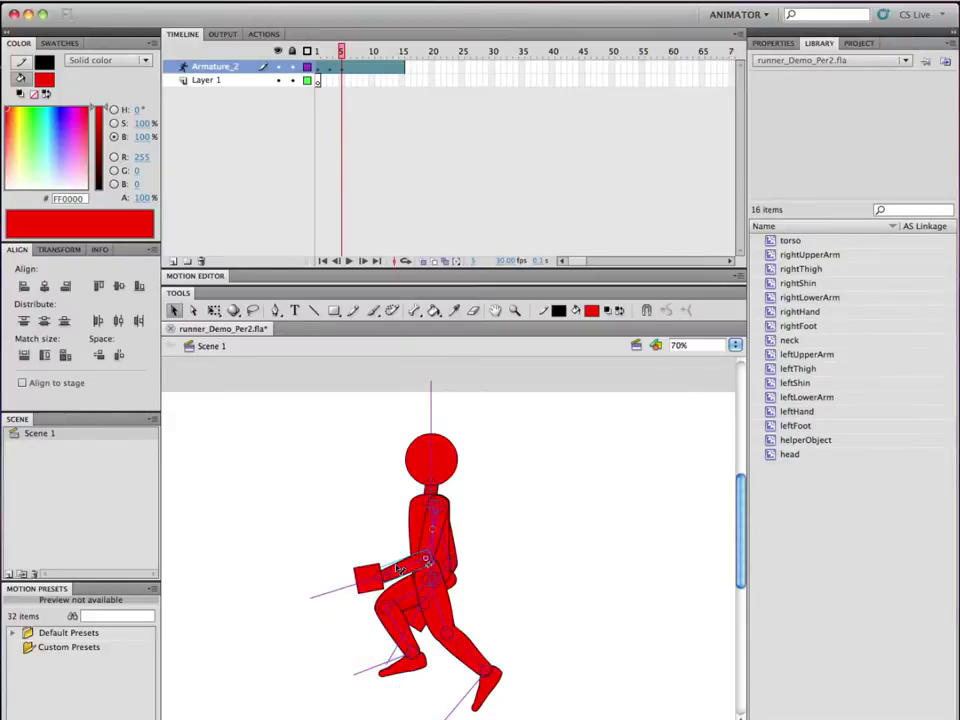
# Try to swing the rear leg farther back at frame 5 after reference drawing 5
pyautogui.press('super+Tab')
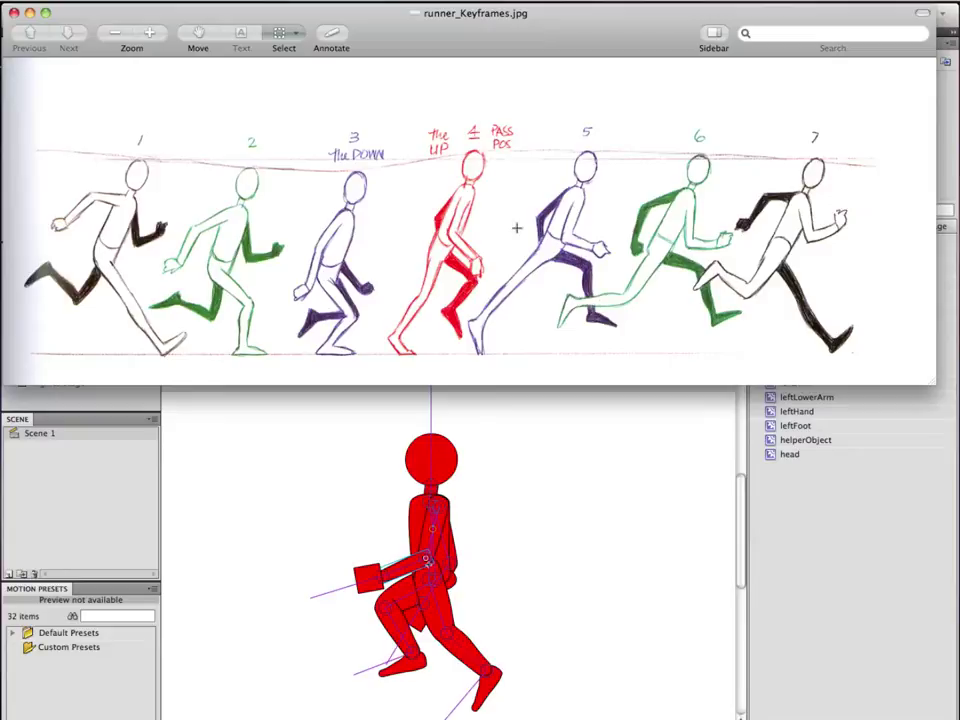
pyautogui.click(495, 542)
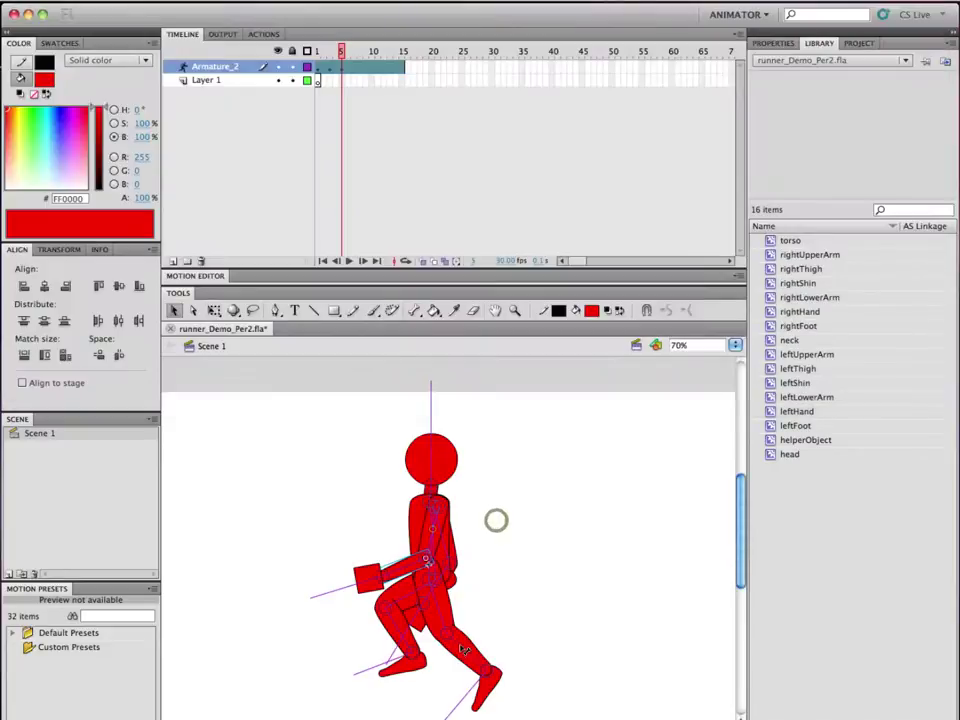
pyautogui.moveTo(463, 651); pyautogui.dragTo(447, 606)
pyautogui.moveTo(480, 652); pyautogui.dragTo(504, 685)
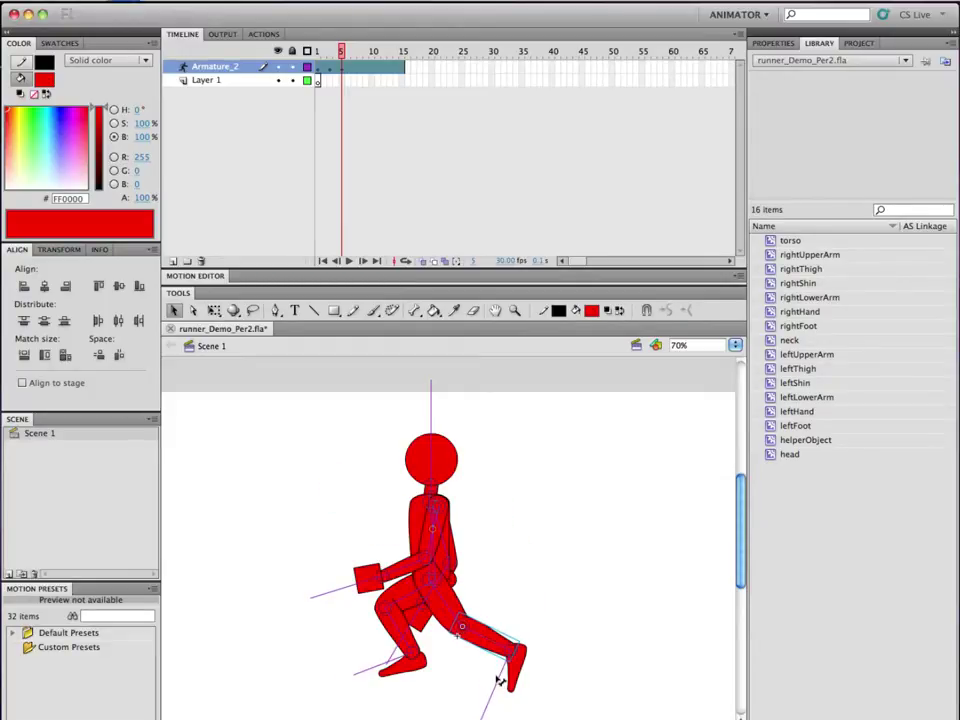
pyautogui.moveTo(500, 681); pyautogui.dragTo(500, 680)
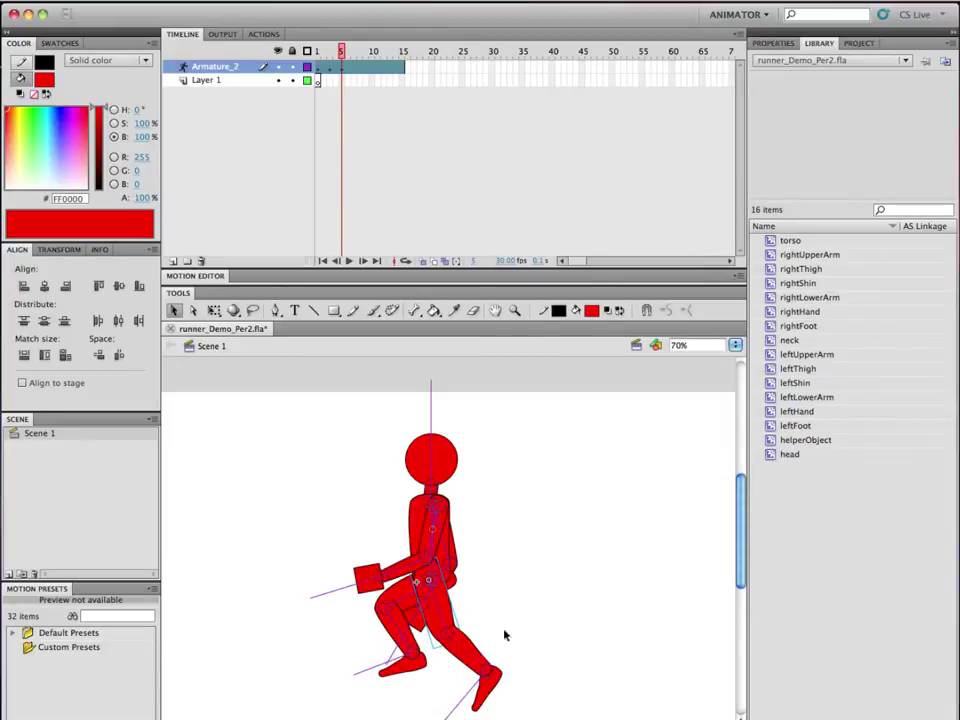
# Pose the legs at frame 7 after reference drawing 5, rear leg stretched back and front thigh raised with the shin vertical
pyautogui.moveTo(343, 55); pyautogui.dragTo(353, 52)
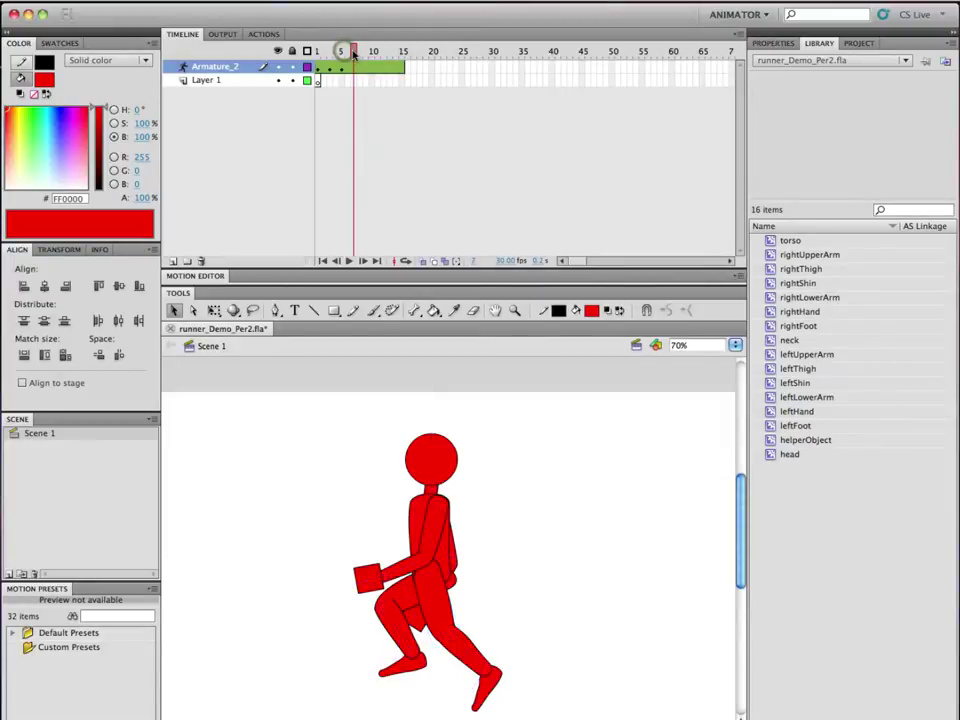
pyautogui.moveTo(452, 618); pyautogui.dragTo(497, 693)
pyautogui.moveTo(403, 610); pyautogui.dragTo(329, 656)
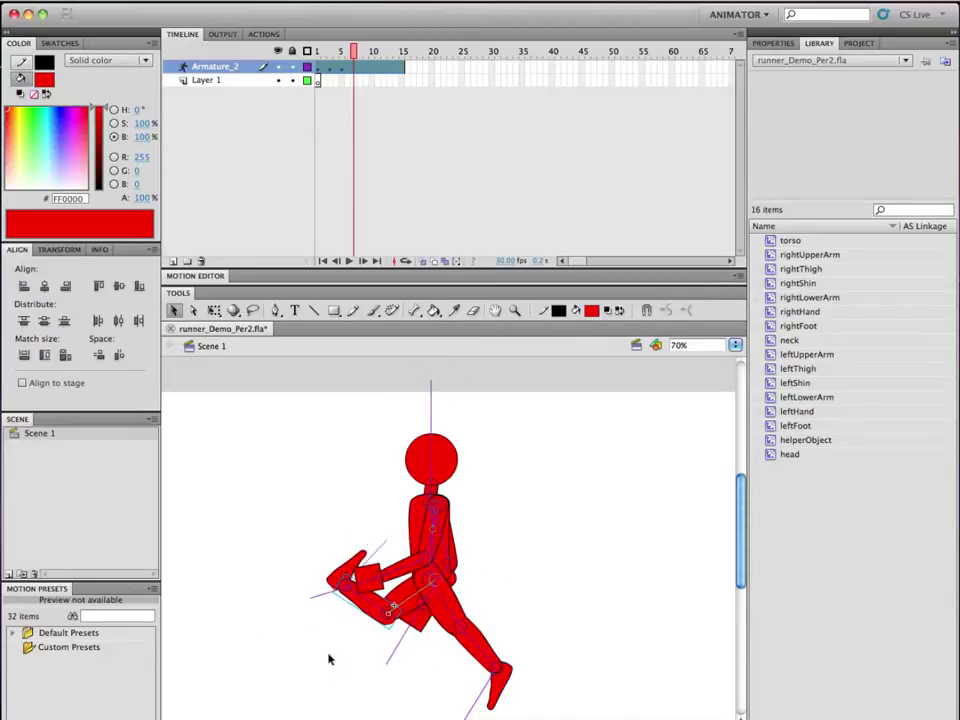
pyautogui.press('super+z')
pyautogui.moveTo(397, 632); pyautogui.dragTo(358, 667)
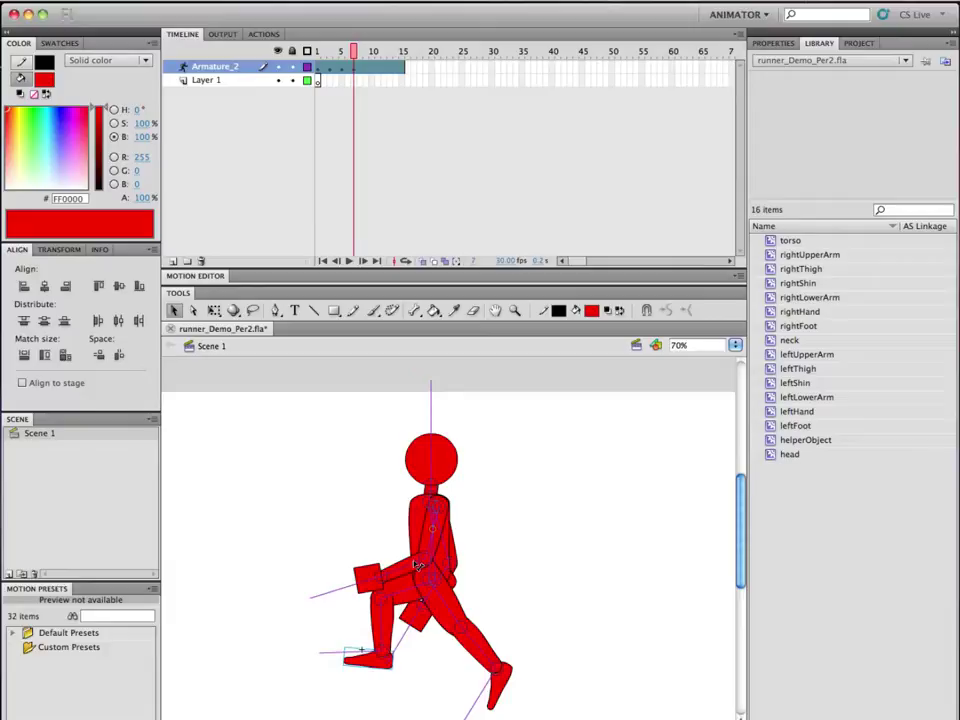
# Pose the arms at frame 7 after reference drawing 5, rear elbow bent out behind the torso and front forearm reaching slightly downward
pyautogui.moveTo(456, 558); pyautogui.dragTo(465, 589)
pyautogui.moveTo(402, 573)
pyautogui.mouseDown()
pyautogui.moveTo(388, 570)
pyautogui.moveTo(388, 557)
pyautogui.mouseUp()
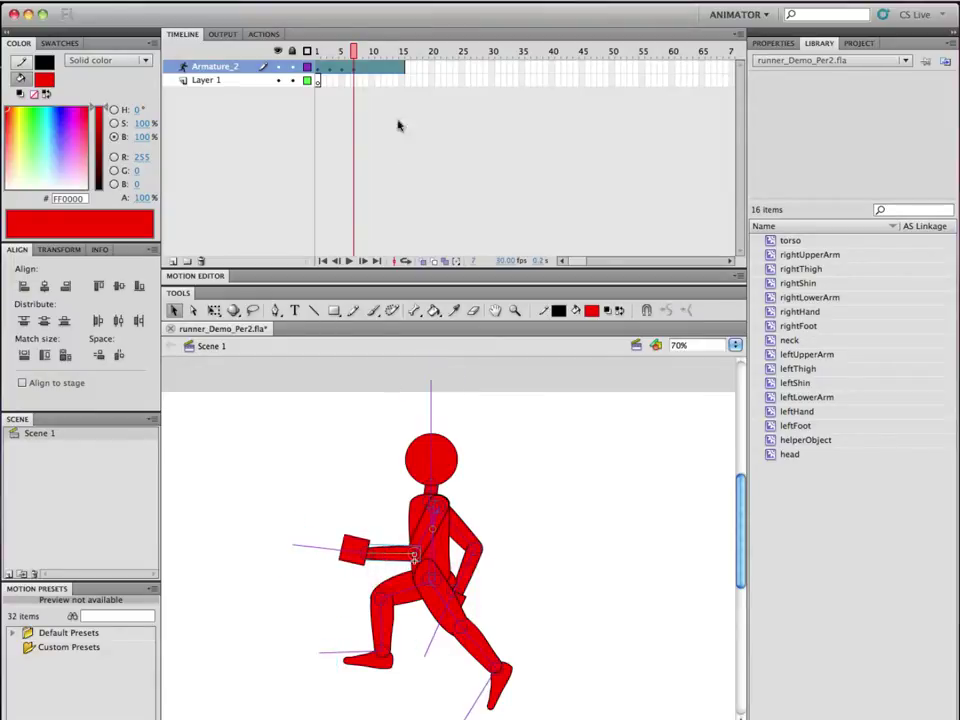
pyautogui.press('super+Tab')
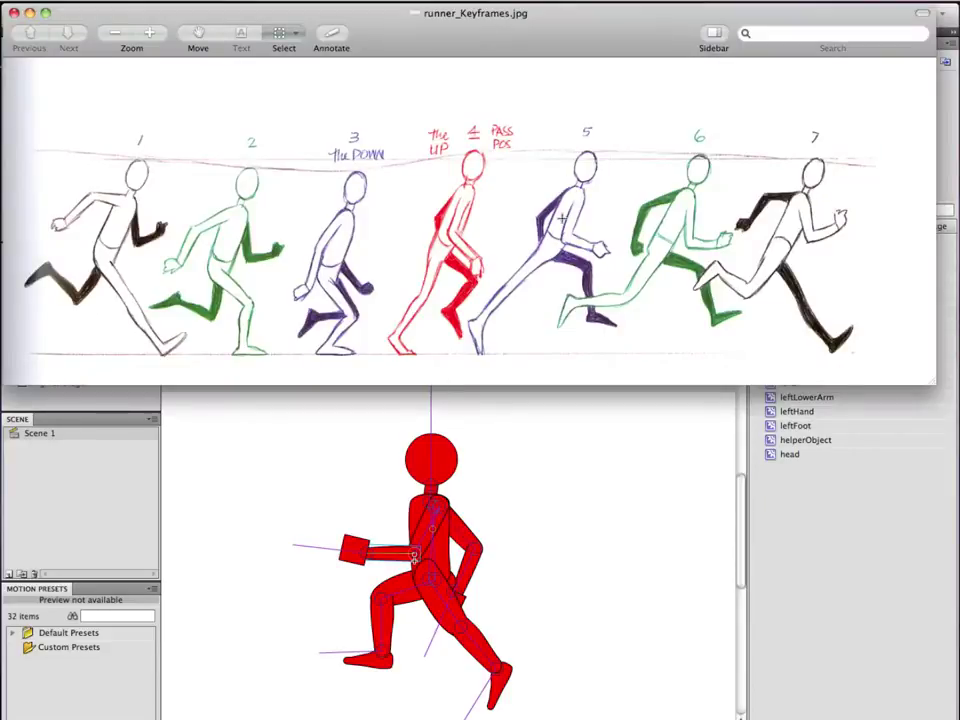
pyautogui.click(390, 562)
pyautogui.click(393, 564)
pyautogui.moveTo(391, 562); pyautogui.dragTo(392, 566)
pyautogui.moveTo(469, 574); pyautogui.dragTo(471, 577)
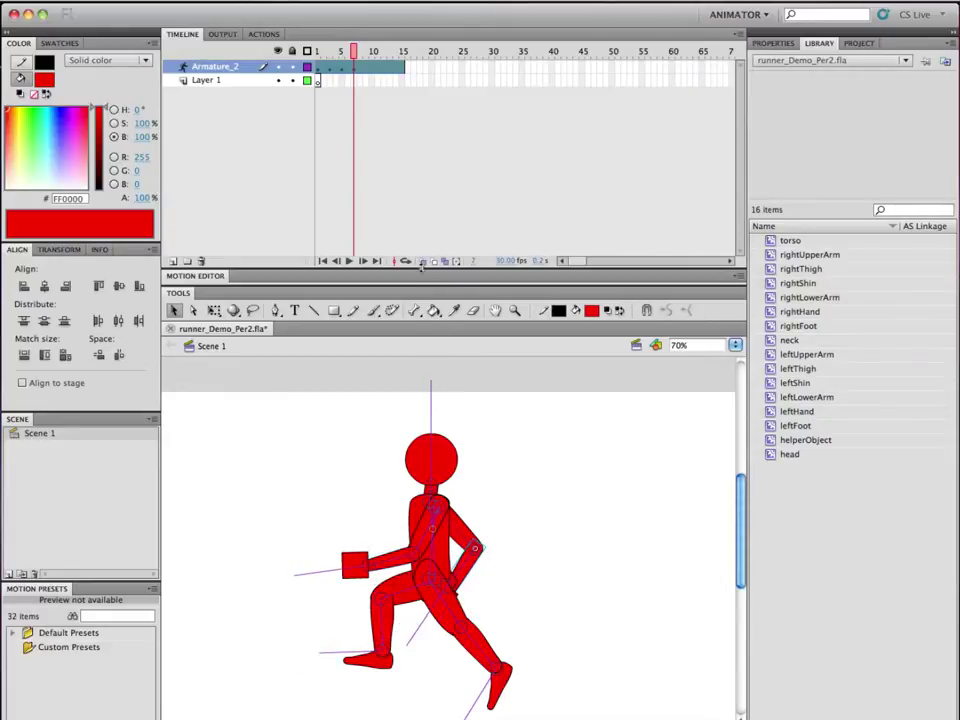
# Raise the front forearm and hand at frame 7 after reference drawing 6
pyautogui.press('super+Tab')
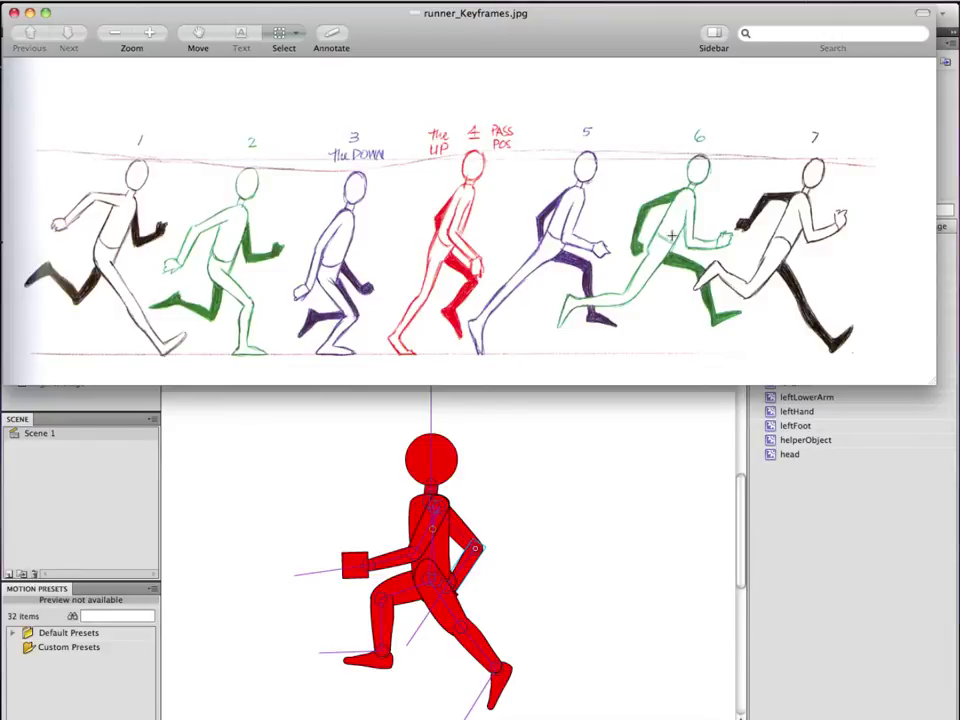
pyautogui.click(559, 495)
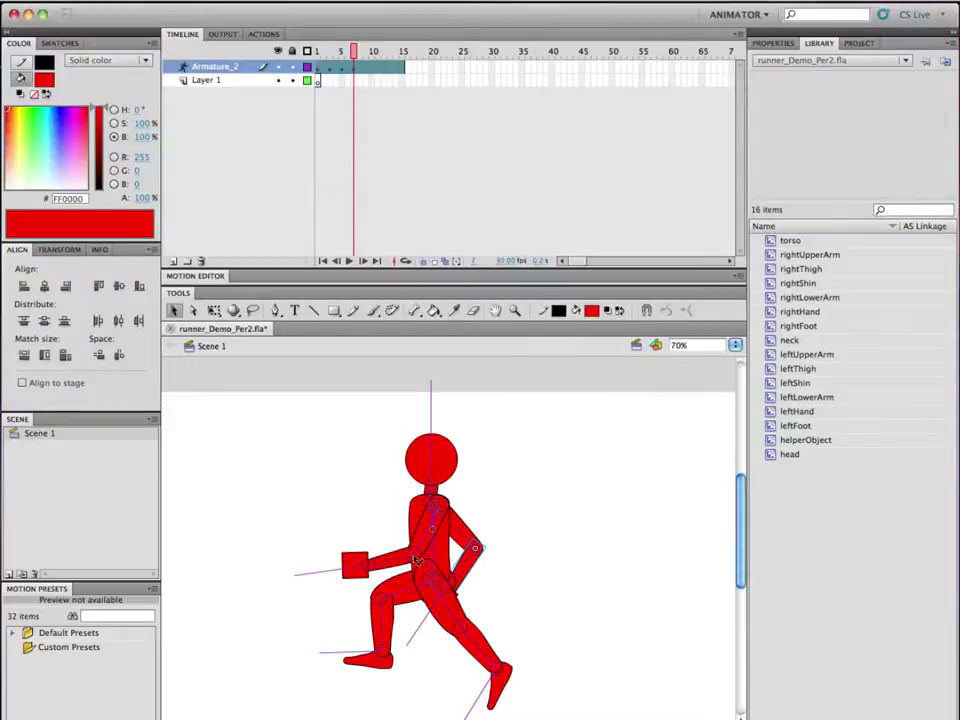
pyautogui.moveTo(409, 559); pyautogui.dragTo(394, 548)
# Try posing frame 7 after reference drawing 6, swinging the rear arm back, bending the rear shin up and extending the front leg forward
pyautogui.click(476, 568)
pyautogui.moveTo(476, 568); pyautogui.dragTo(489, 606)
pyautogui.moveTo(497, 673); pyautogui.dragTo(505, 636)
pyautogui.moveTo(387, 630); pyautogui.dragTo(326, 640)
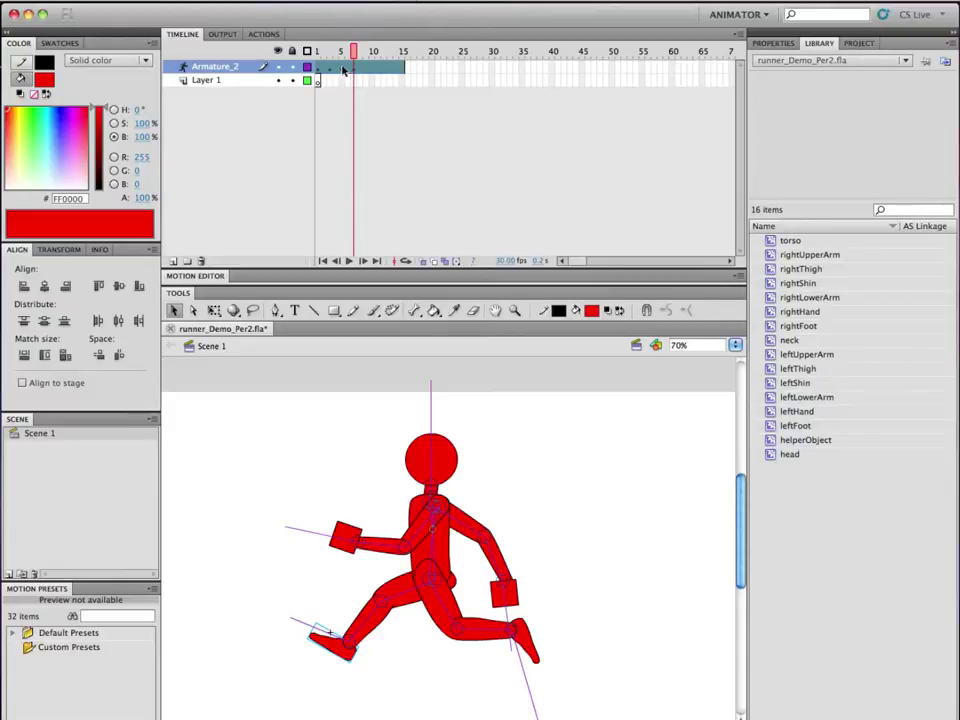
# Undo the latest leg and rear arm changes in the frame 7 pose
pyautogui.press('super+z')
pyautogui.press('super+z')
pyautogui.press('super+z')
pyautogui.press('super+z')
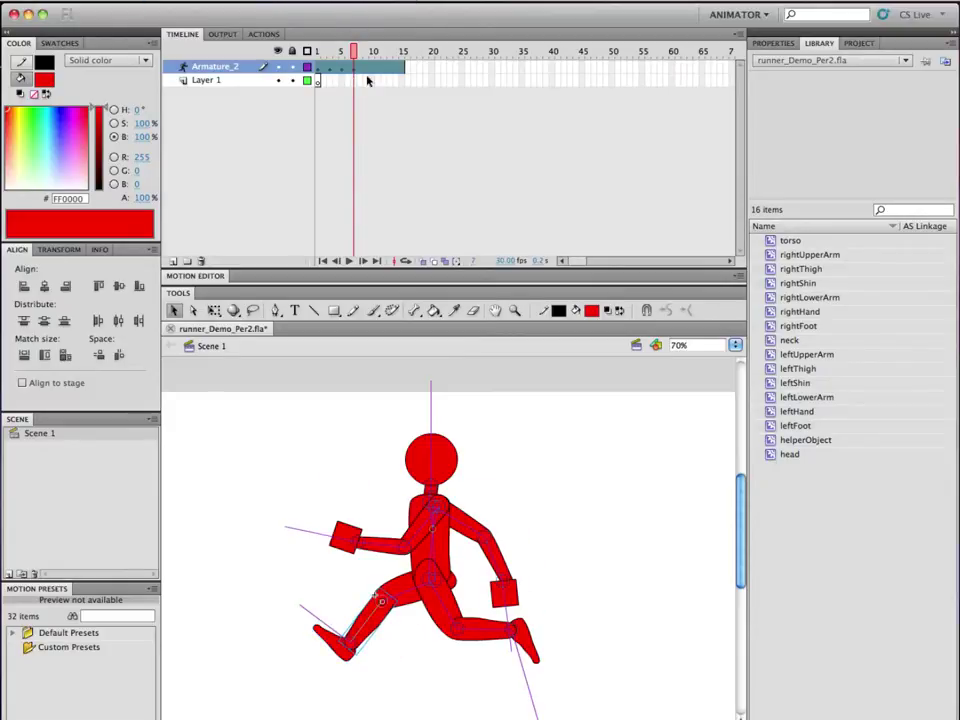
pyautogui.press('super+z')
pyautogui.press('super+z')
pyautogui.press('super+z')
pyautogui.press('super+z')
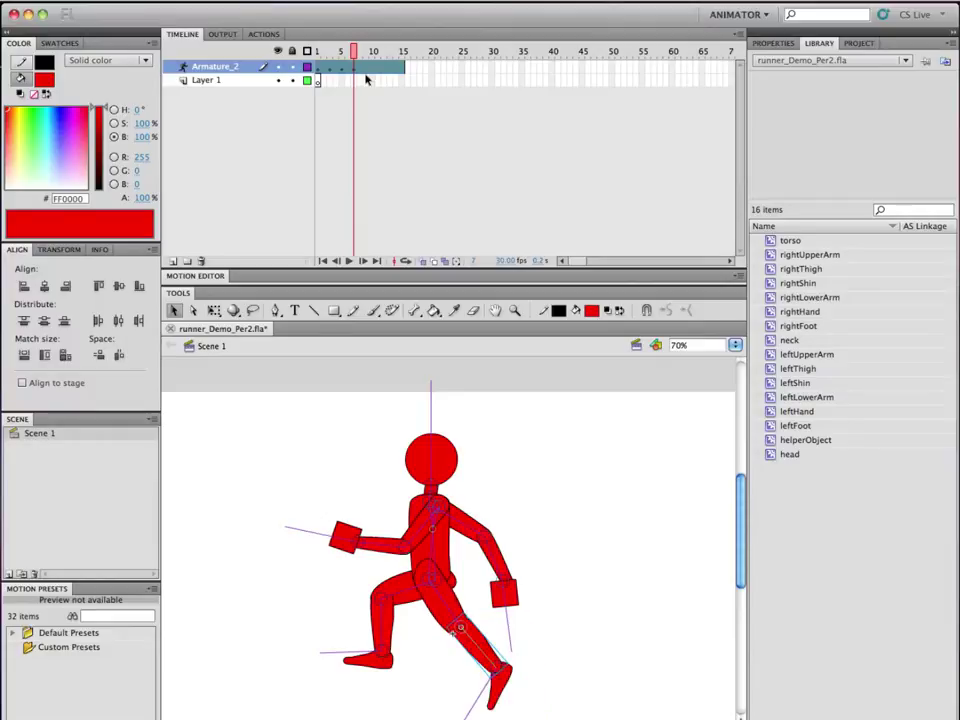
pyautogui.hotkey('ctrl', 'z')
pyautogui.hotkey('ctrl', 'z')
pyautogui.hotkey('ctrl', 'z')
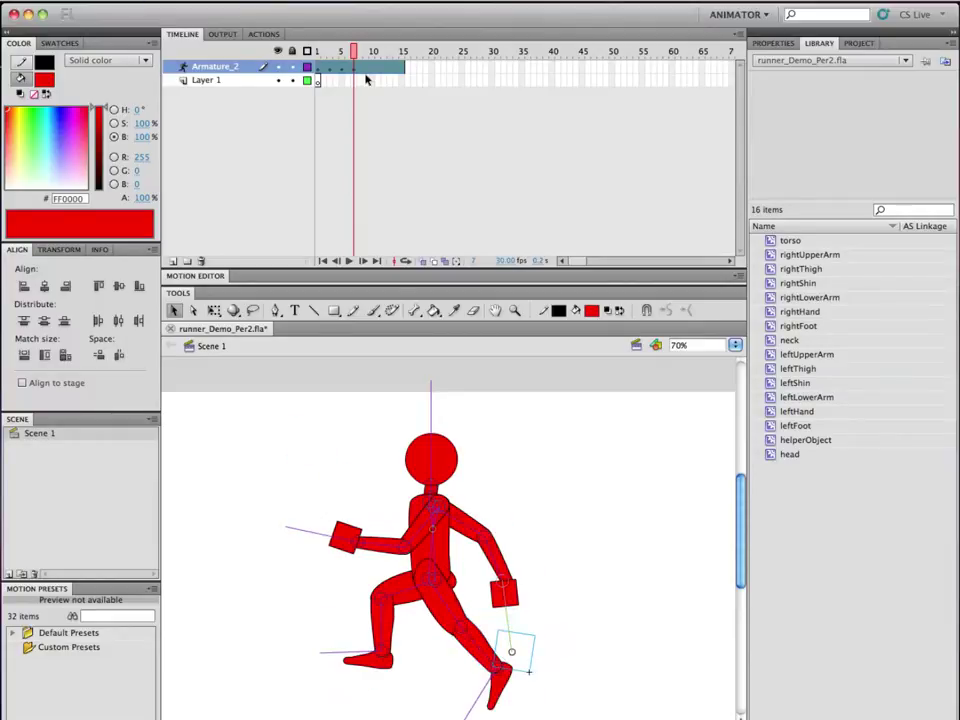
pyautogui.hotkey('ctrl', 'z')
pyautogui.hotkey('ctrl', 'z')
pyautogui.hotkey('ctrl', 'z')
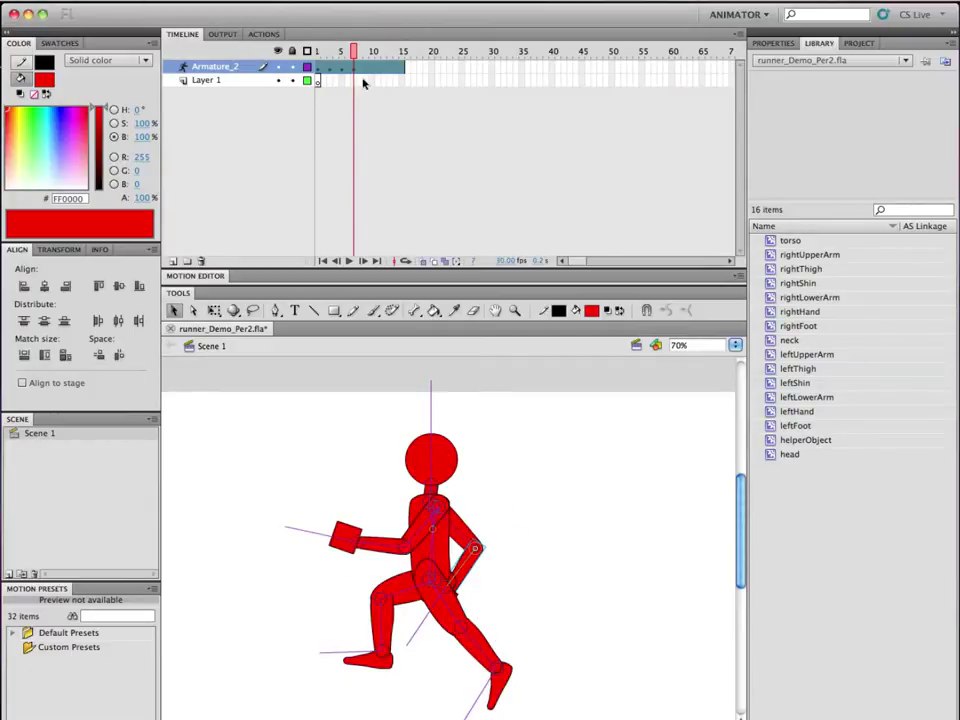
# Pose frame 9 after reference drawing 6: swing the rear arm back, bend the rear shin up, extend the front leg and raise the front forearm
pyautogui.press('super+Tab')
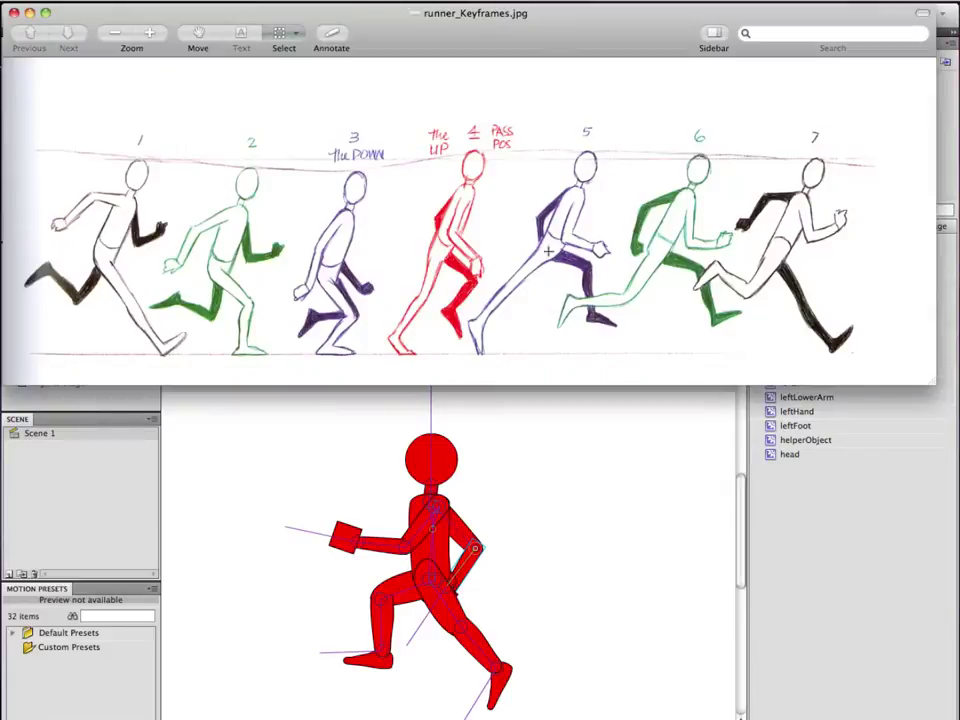
pyautogui.click(579, 463)
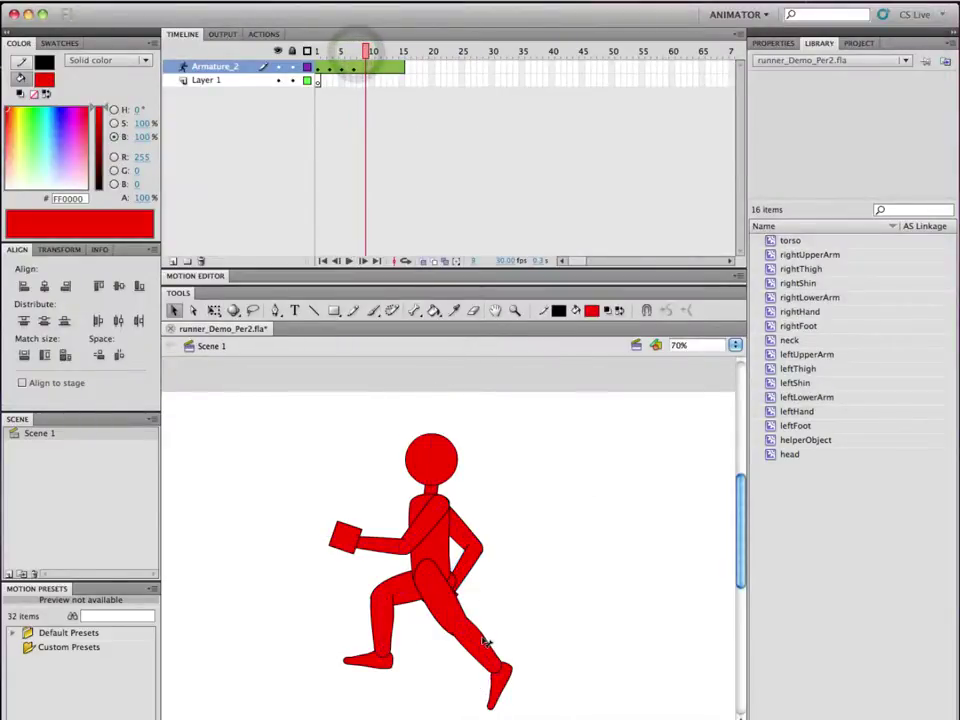
pyautogui.moveTo(469, 574); pyautogui.dragTo(497, 566)
pyautogui.moveTo(488, 651)
pyautogui.mouseDown()
pyautogui.moveTo(501, 635)
pyautogui.moveTo(485, 634)
pyautogui.mouseUp()
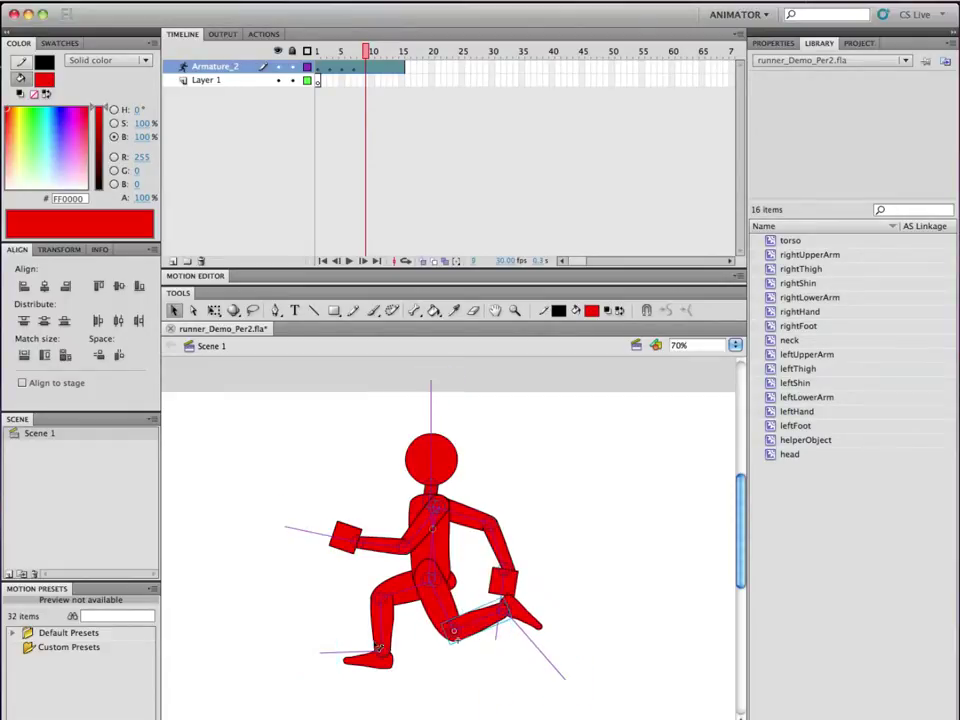
pyautogui.moveTo(381, 635); pyautogui.dragTo(334, 652)
pyautogui.moveTo(385, 545); pyautogui.dragTo(393, 535)
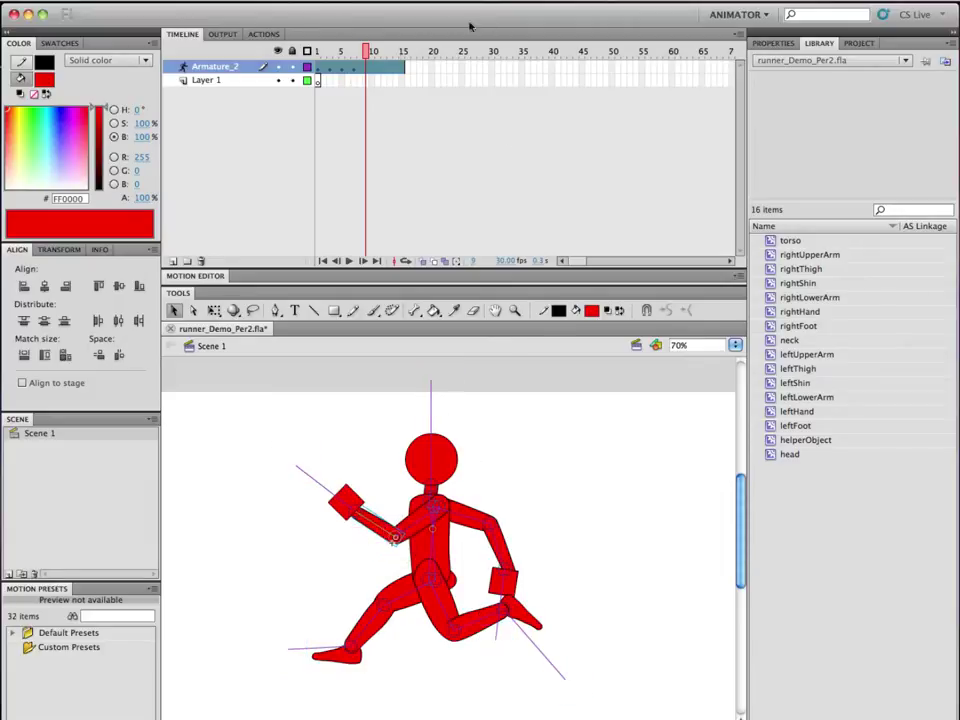
pyautogui.click(382, 96)
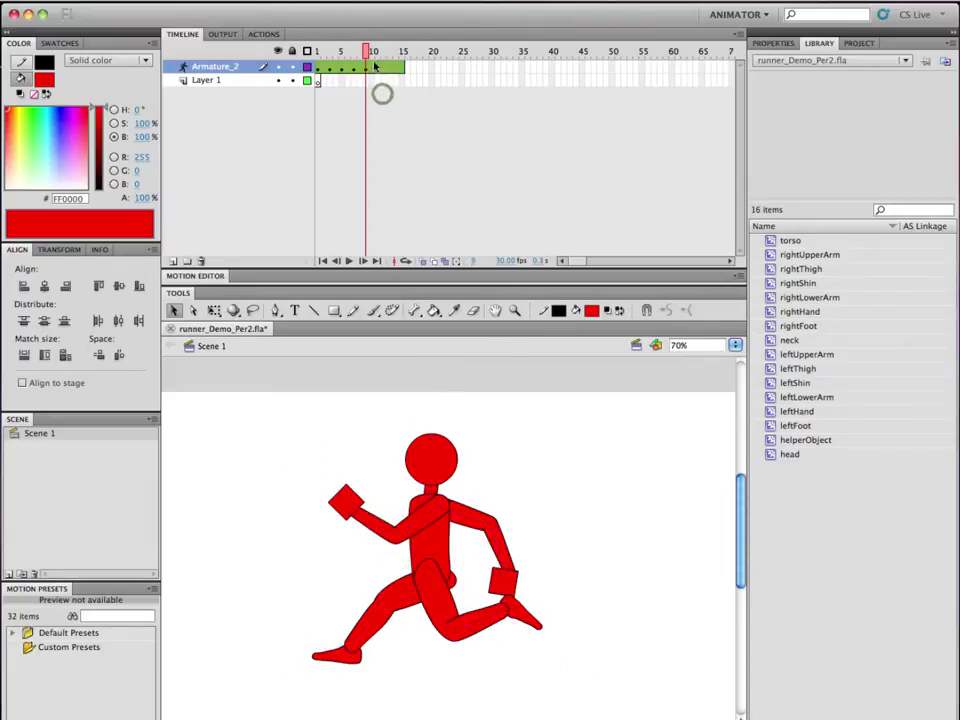
# Compare the figure's poses at frames 1, 3 and 5 with the numbered runner drawings in runner_Keyframes.jpg
pyautogui.press('super+Tab')
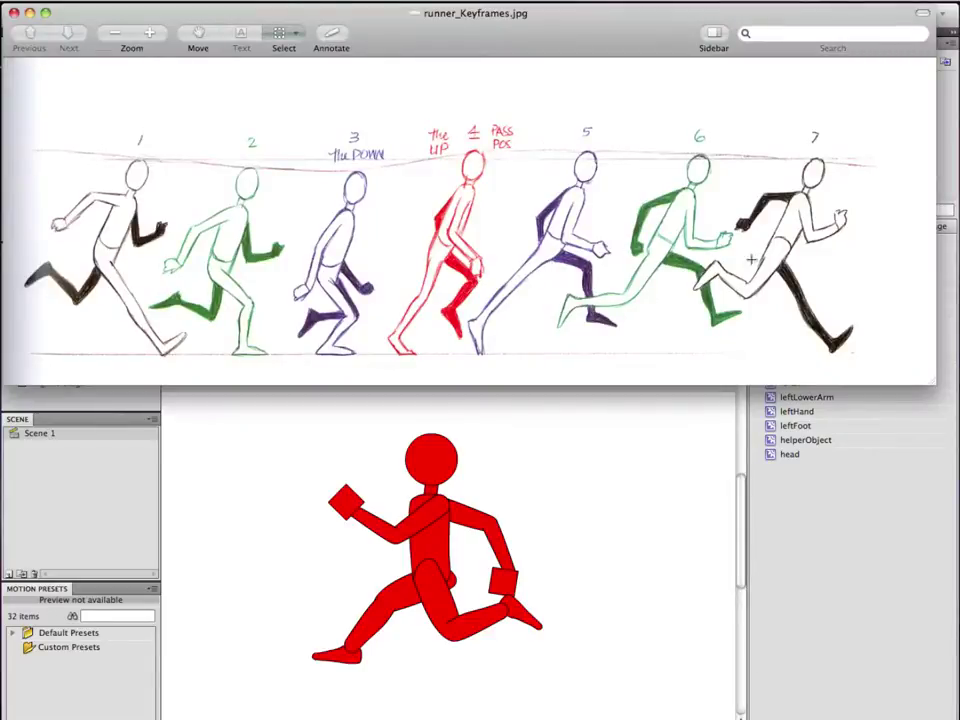
pyautogui.click(560, 477)
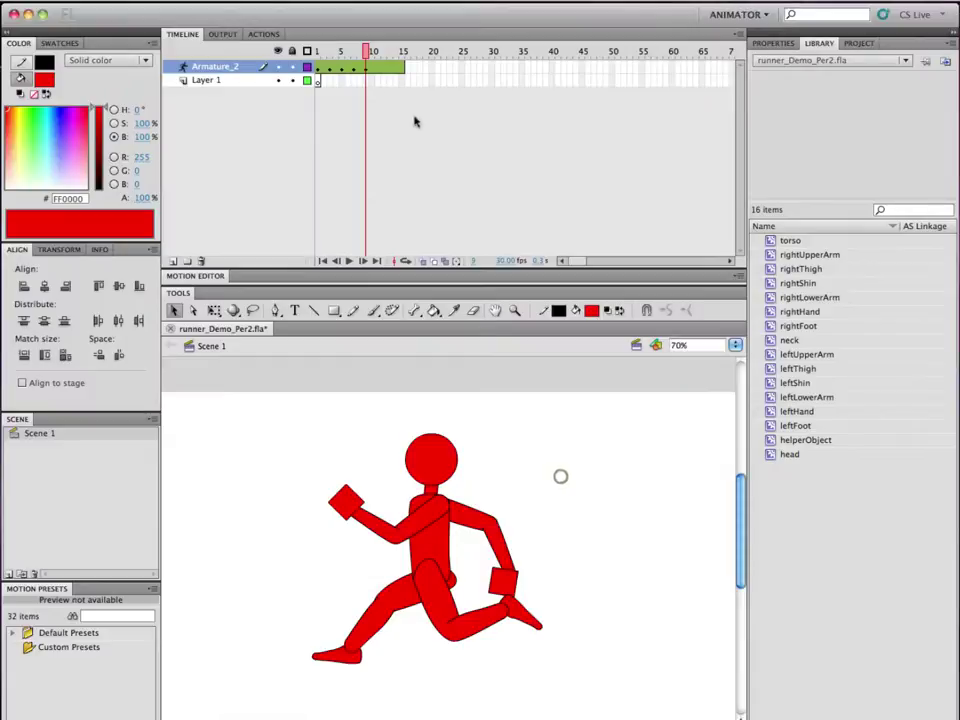
pyautogui.click(377, 50)
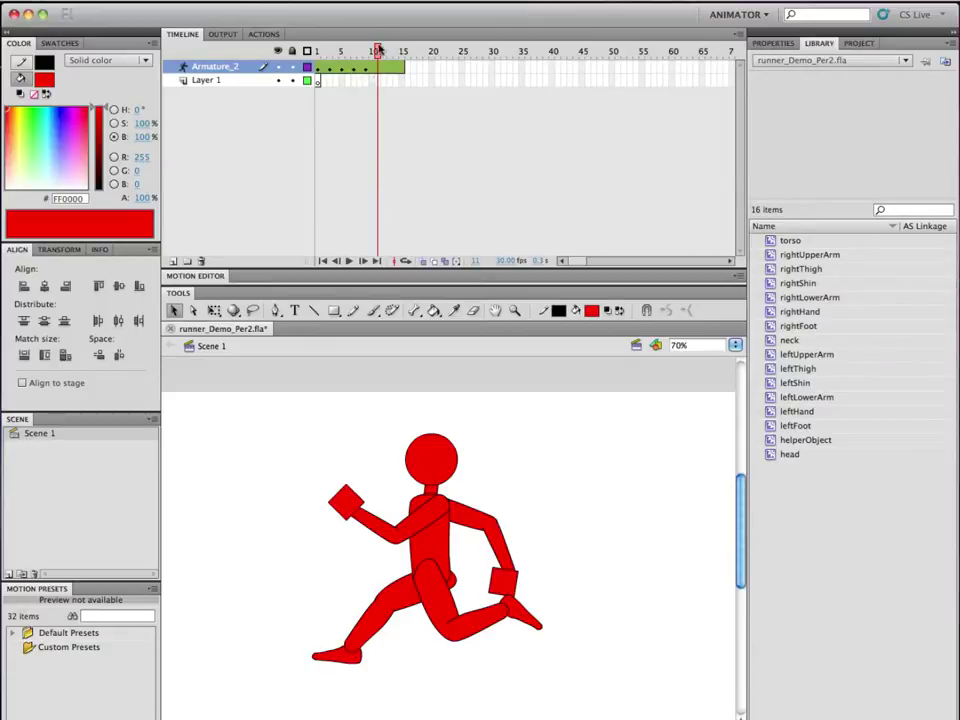
pyautogui.press('super+Tab')
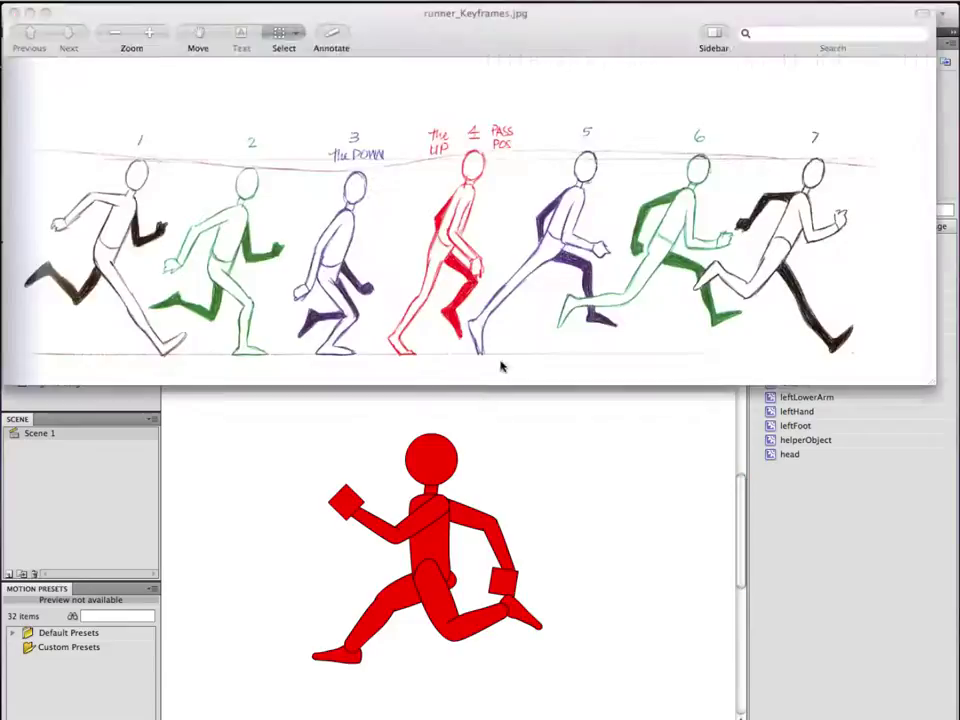
pyautogui.press('super+Tab')
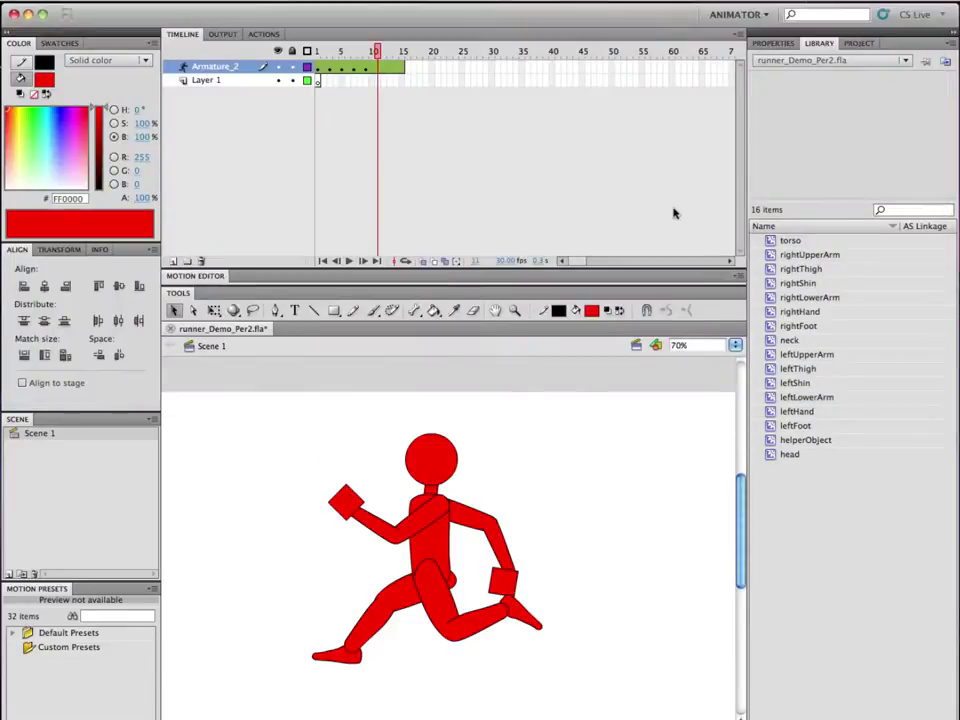
pyautogui.moveTo(372, 52); pyautogui.dragTo(317, 60)
pyautogui.press('super+Tab')
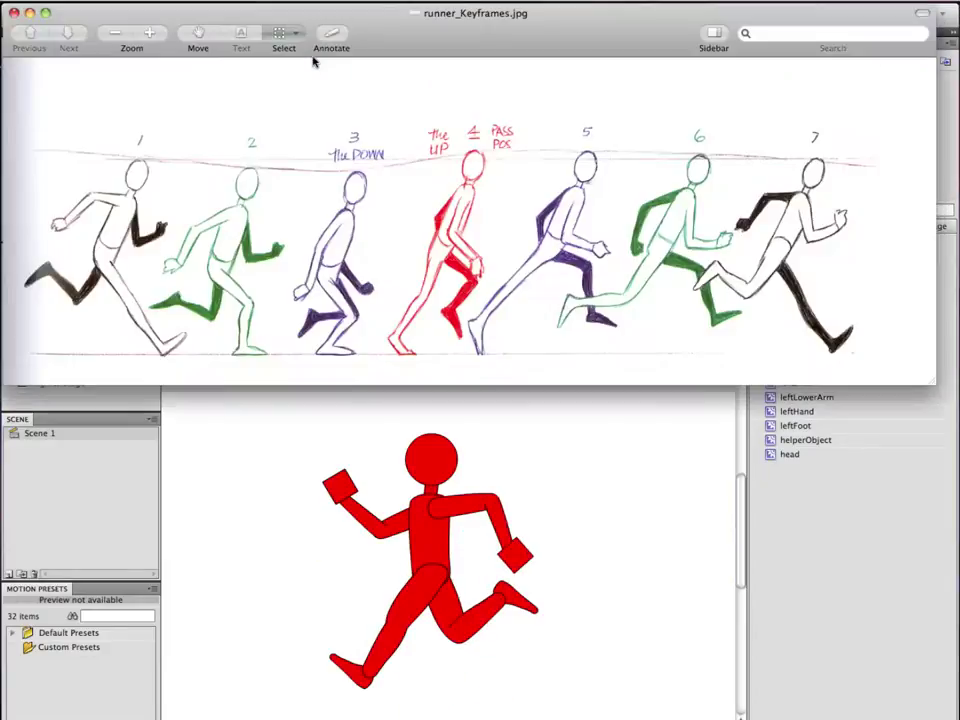
pyautogui.press('super+Tab')
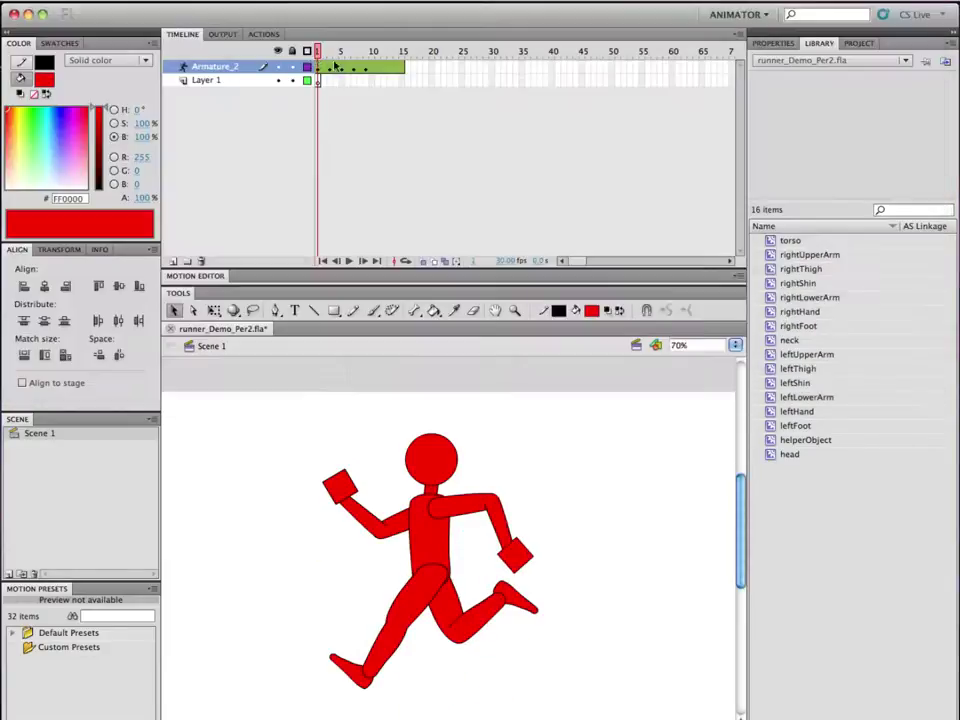
pyautogui.click(328, 52)
pyautogui.press('super+Tab')
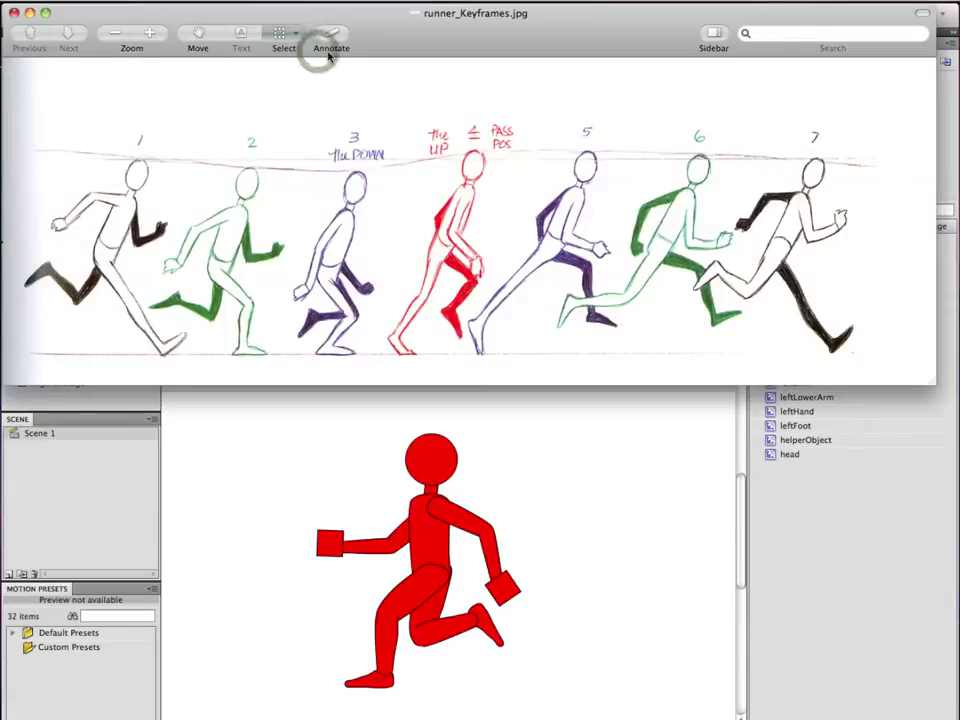
pyautogui.press('super+Tab')
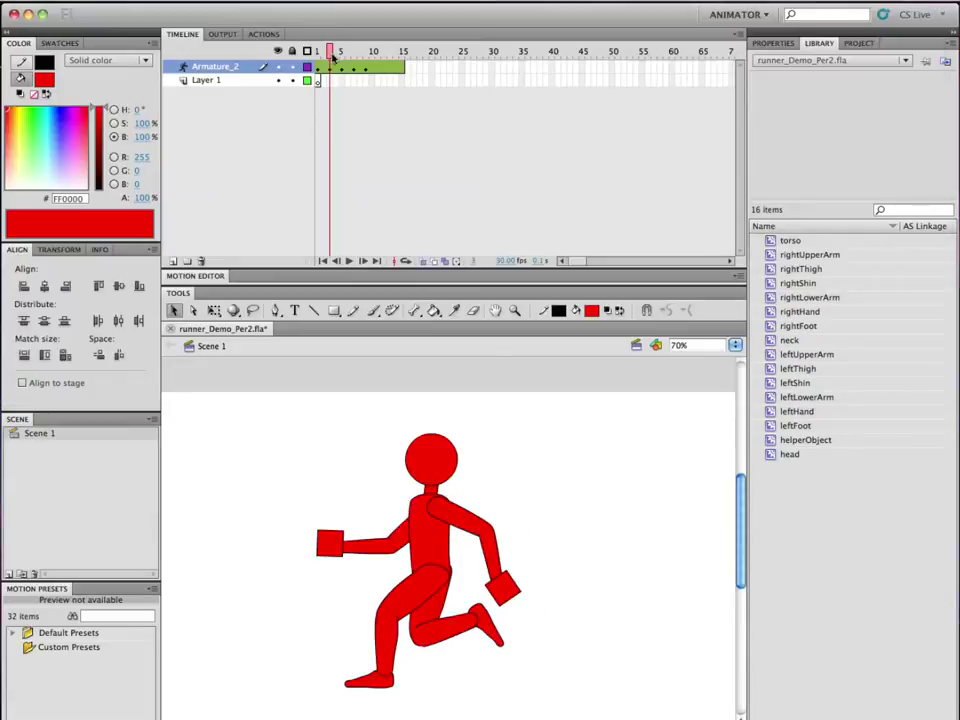
pyautogui.click(340, 55)
pyautogui.press('super+Tab')
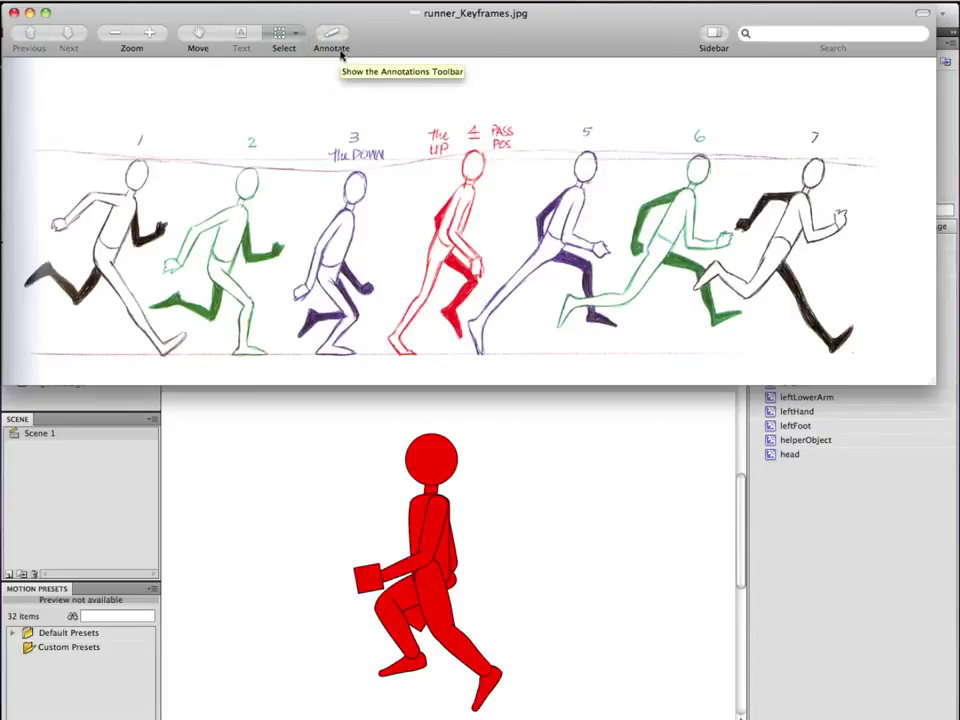
pyautogui.press('super+Tab')
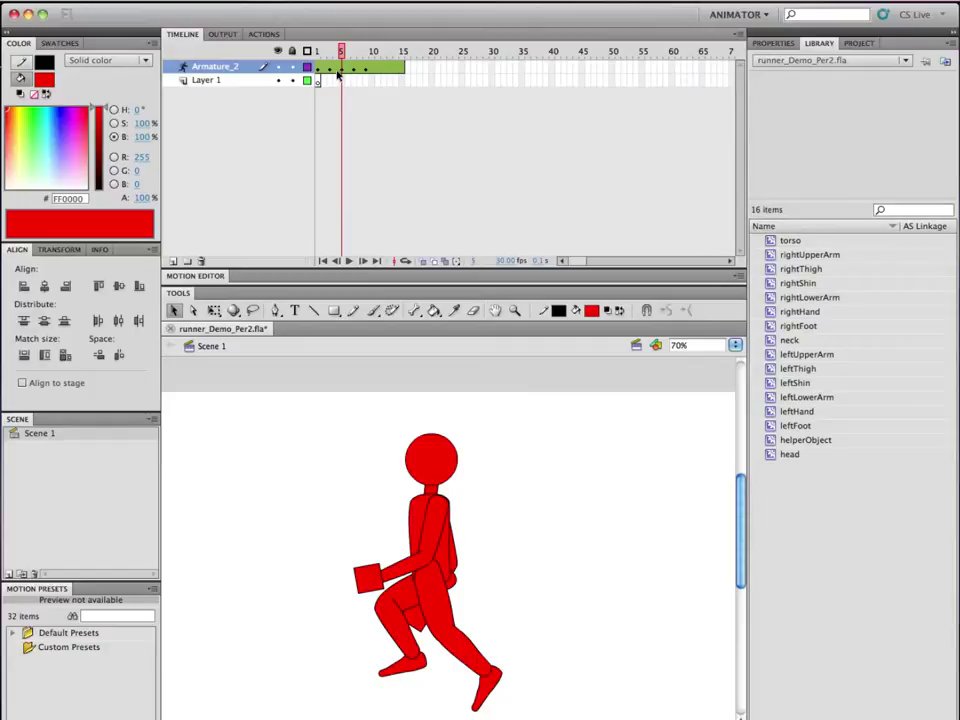
# Shift the poses from frame 5 onward to frames 8, 10 and 12, and copy the frame 3 pose into frame 5
pyautogui.moveTo(341, 73)
pyautogui.mouseDown()
pyautogui.moveTo(366, 76)
pyautogui.moveTo(346, 73)
pyautogui.moveTo(364, 74)
pyautogui.moveTo(342, 54)
pyautogui.mouseUp()
pyautogui.click(363, 74)
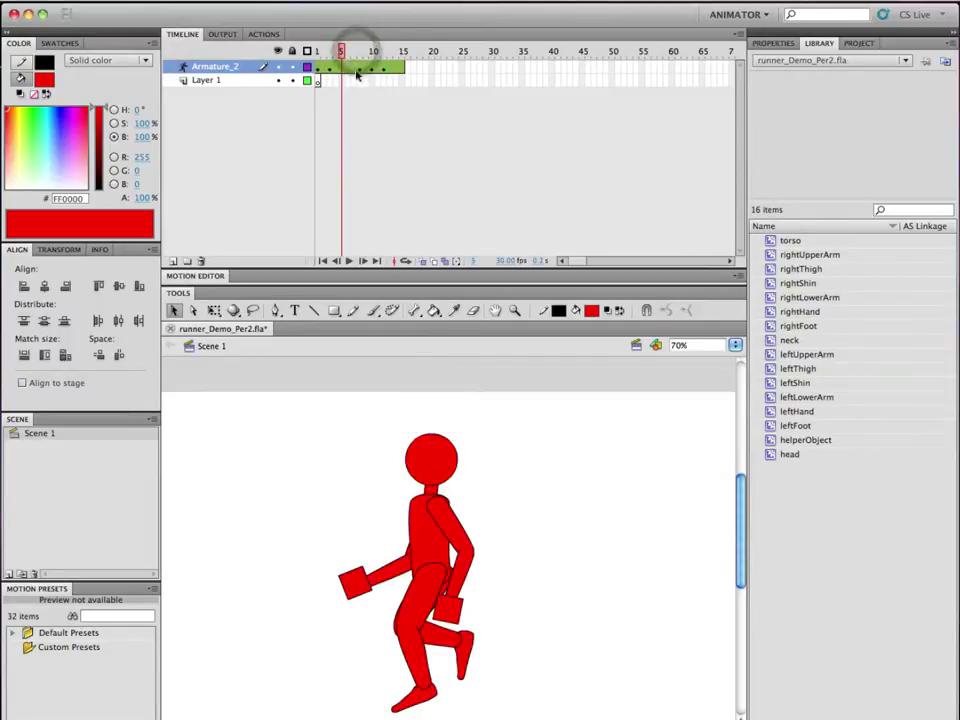
pyautogui.moveTo(341, 52); pyautogui.dragTo(330, 52)
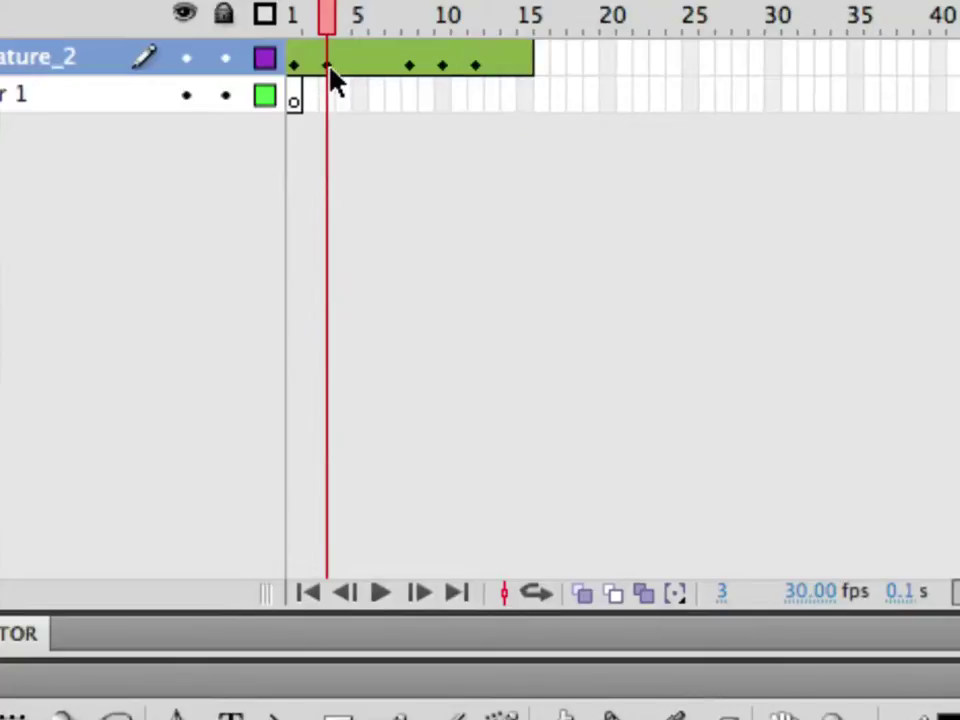
pyautogui.rightClick(333, 80)
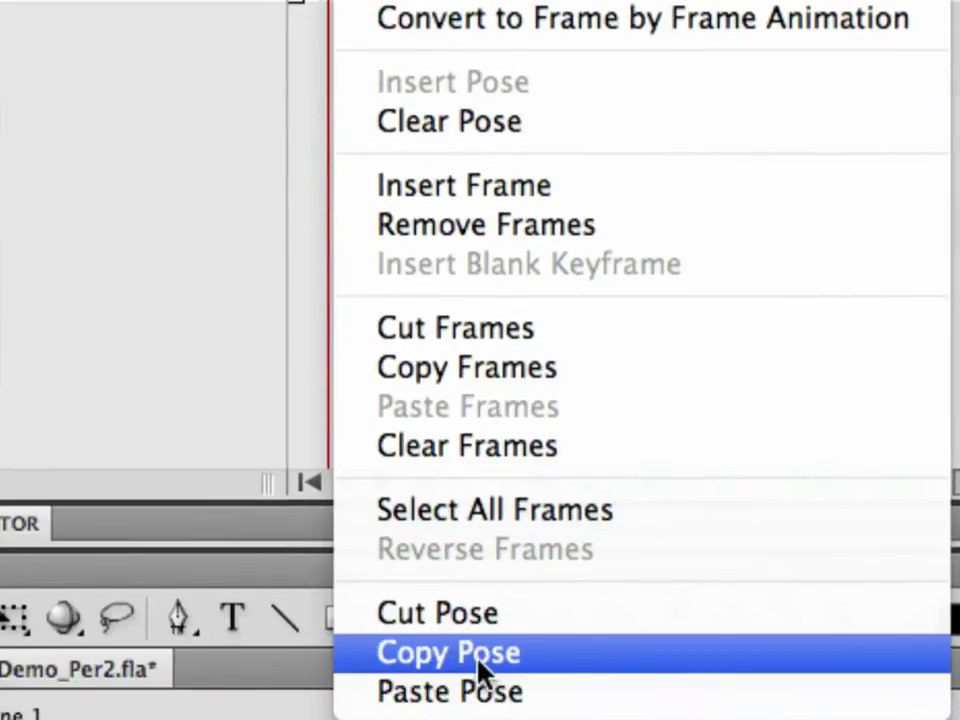
pyautogui.click(480, 668)
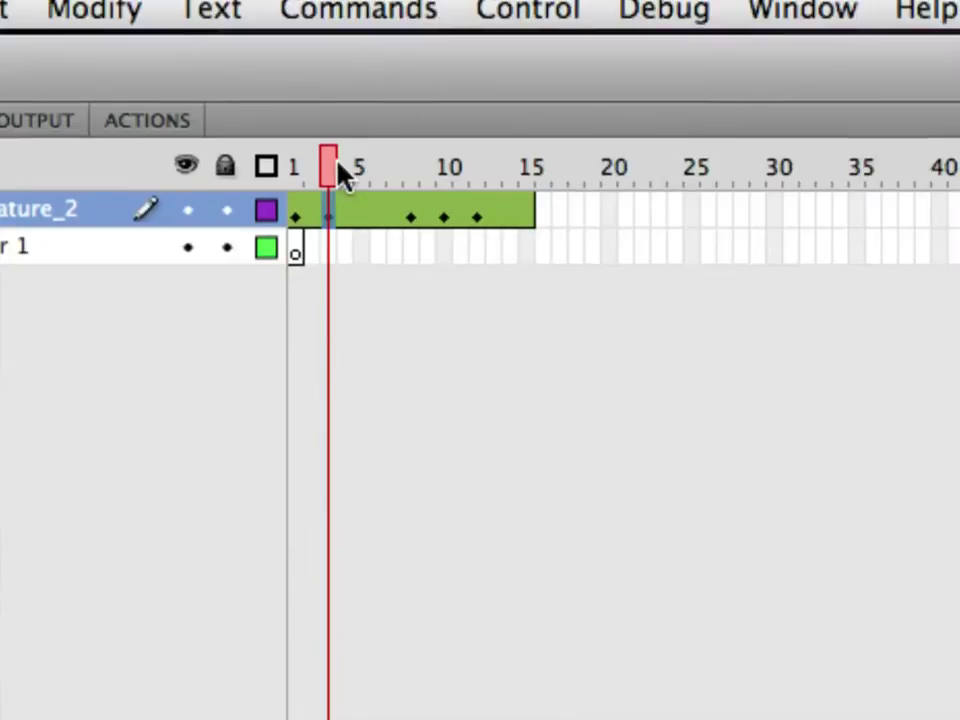
pyautogui.click(358, 171)
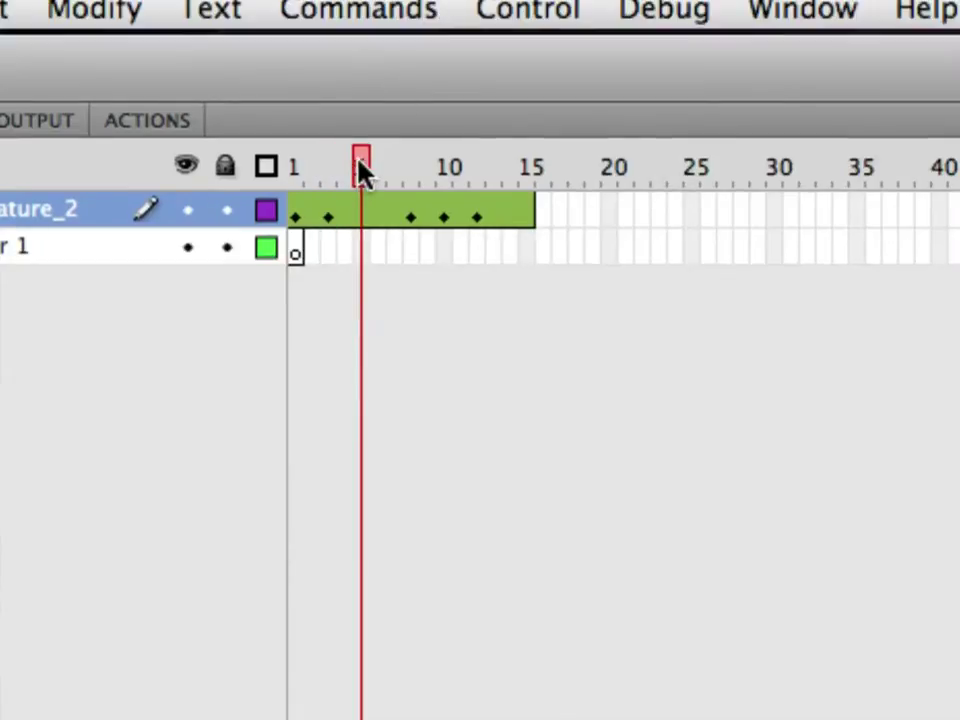
pyautogui.rightClick(360, 222)
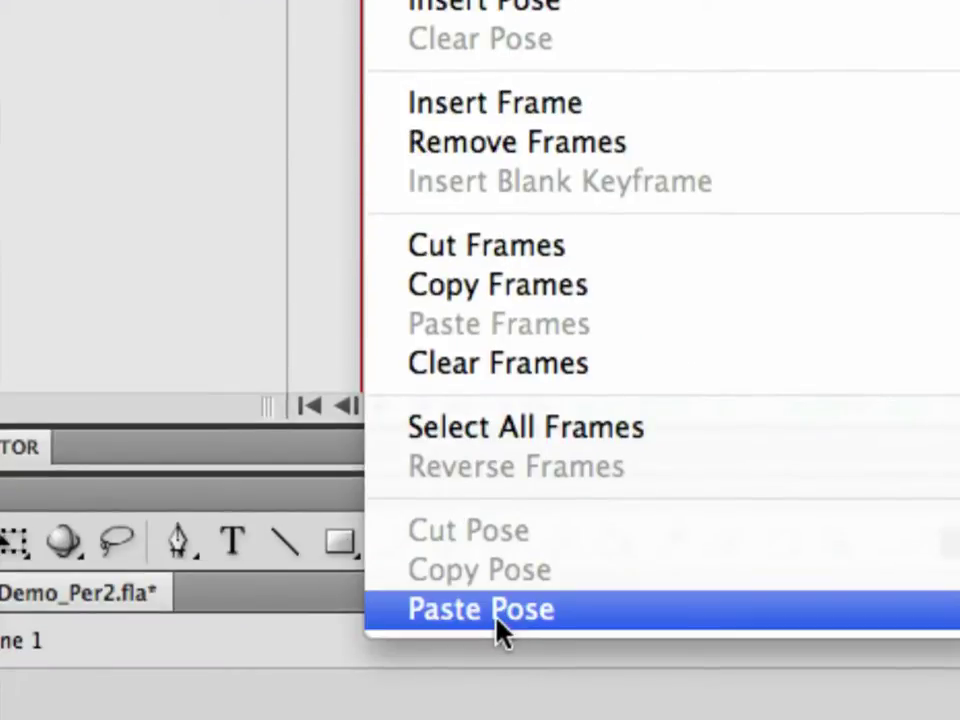
pyautogui.click(497, 612)
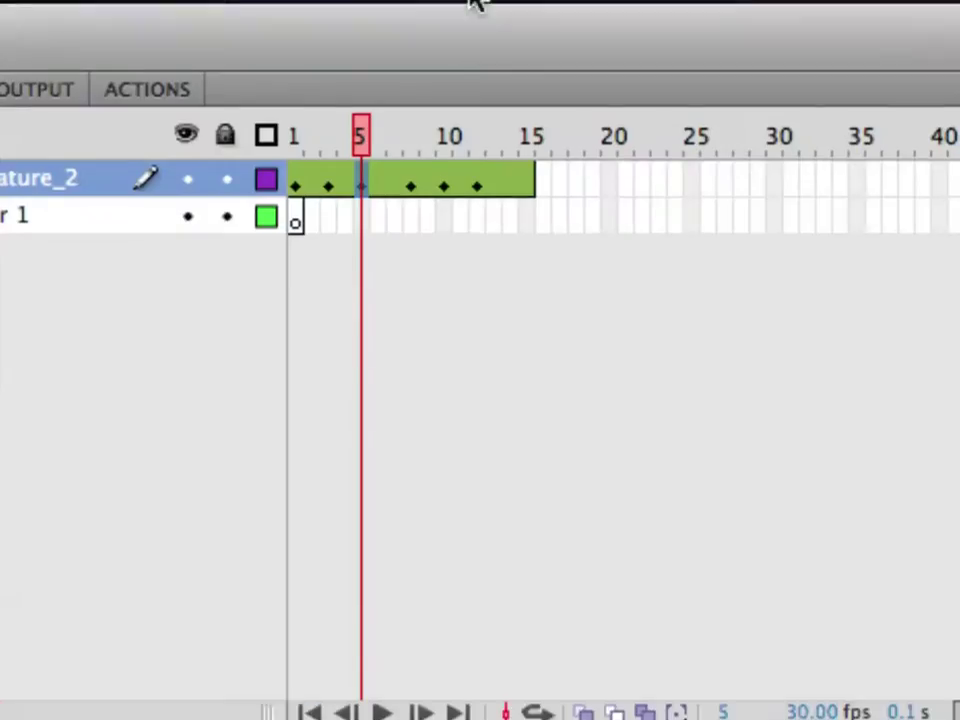
# Move the three poses following frame 5 to frames 7, 9 and 11 on the armature layer
pyautogui.moveTo(415, 213); pyautogui.dragTo(476, 210)
pyautogui.moveTo(413, 211); pyautogui.dragTo(403, 214)
pyautogui.moveTo(392, 162); pyautogui.dragTo(368, 157)
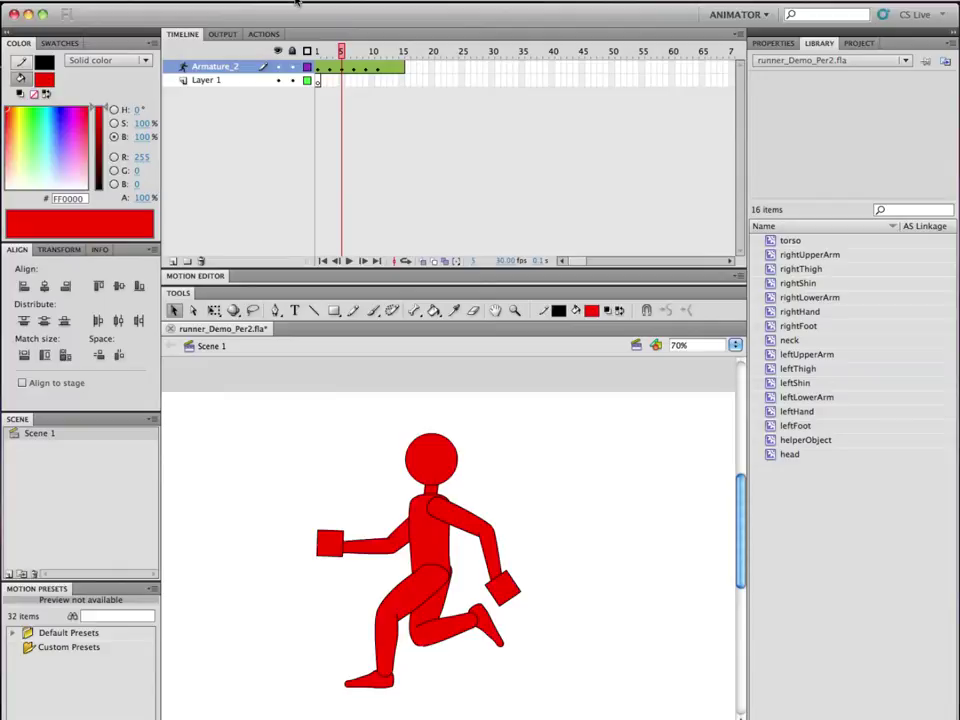
# Pose frame 5 after reference drawing 3, lowering both arms close to the body, bending the front leg under the torso and bringing the rear knee forward
pyautogui.press('super+Tab')
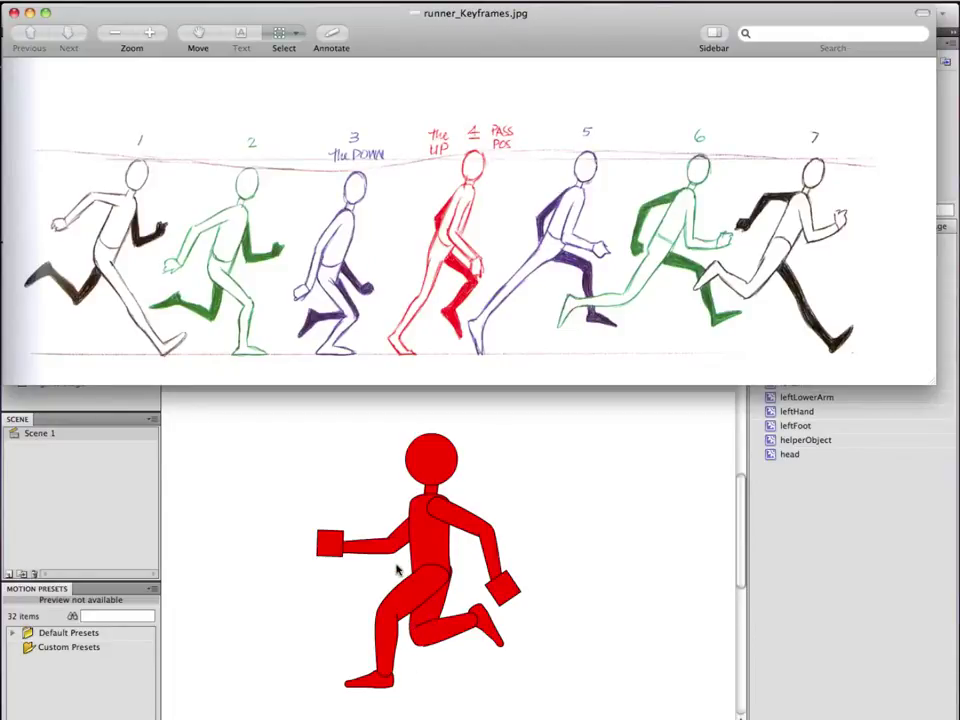
pyautogui.click(369, 516)
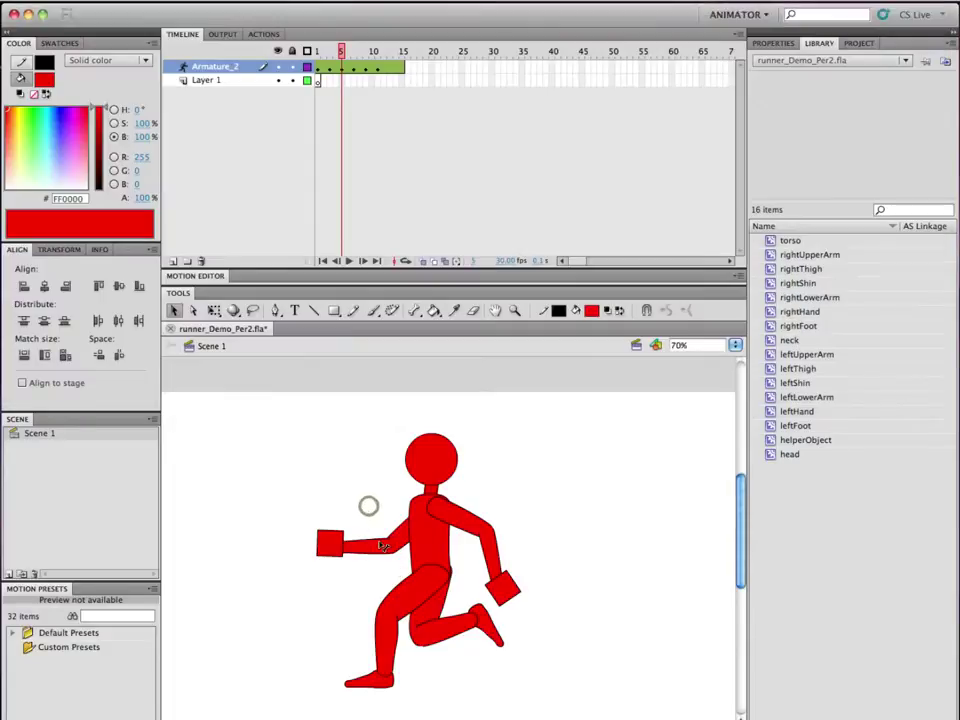
pyautogui.moveTo(368, 508); pyautogui.dragTo(403, 586)
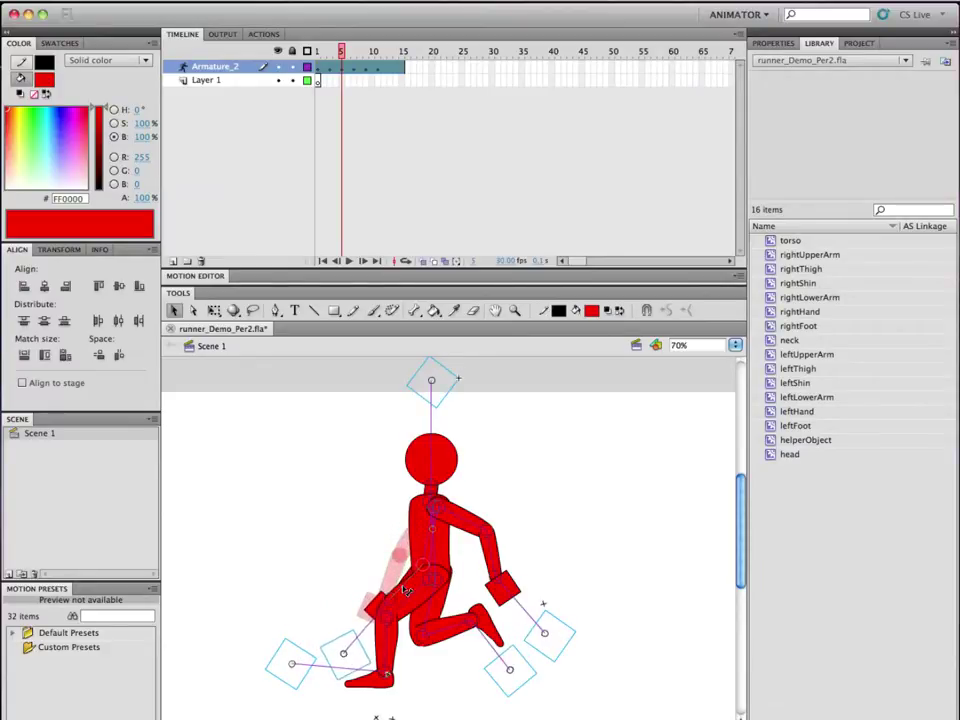
pyautogui.moveTo(470, 529); pyautogui.dragTo(441, 556)
pyautogui.moveTo(388, 660); pyautogui.dragTo(428, 693)
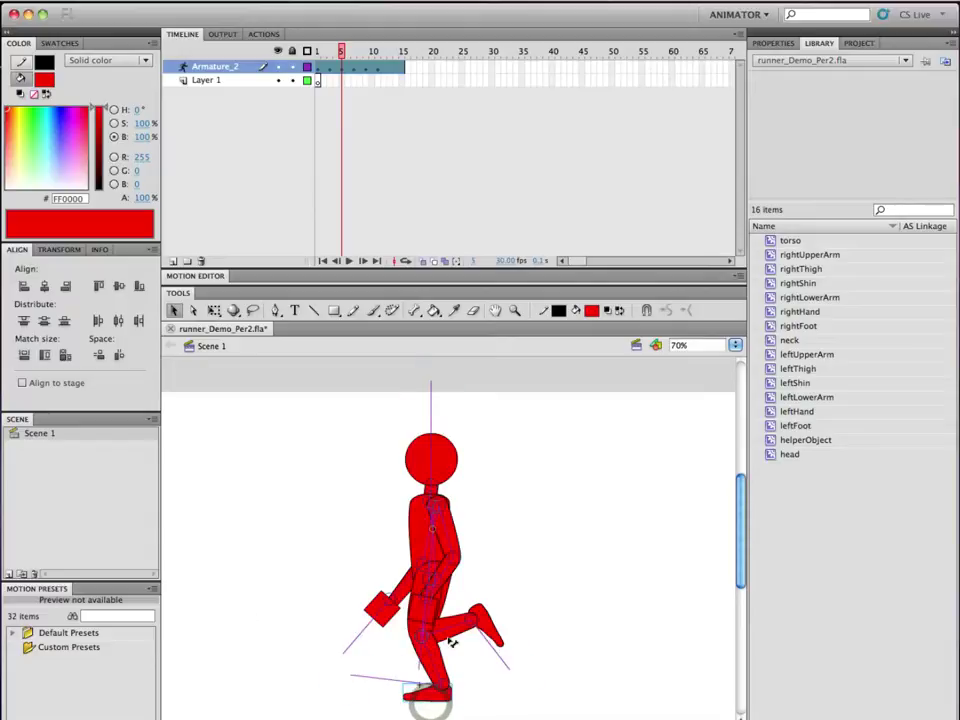
pyautogui.moveTo(447, 634); pyautogui.dragTo(426, 634)
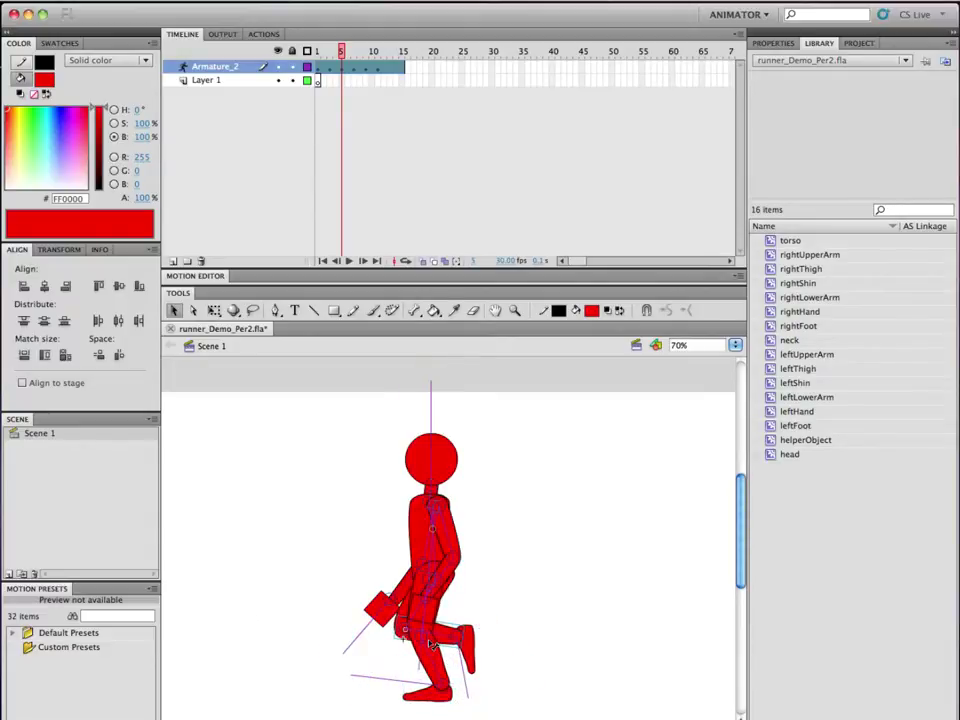
pyautogui.press('super+Tab')
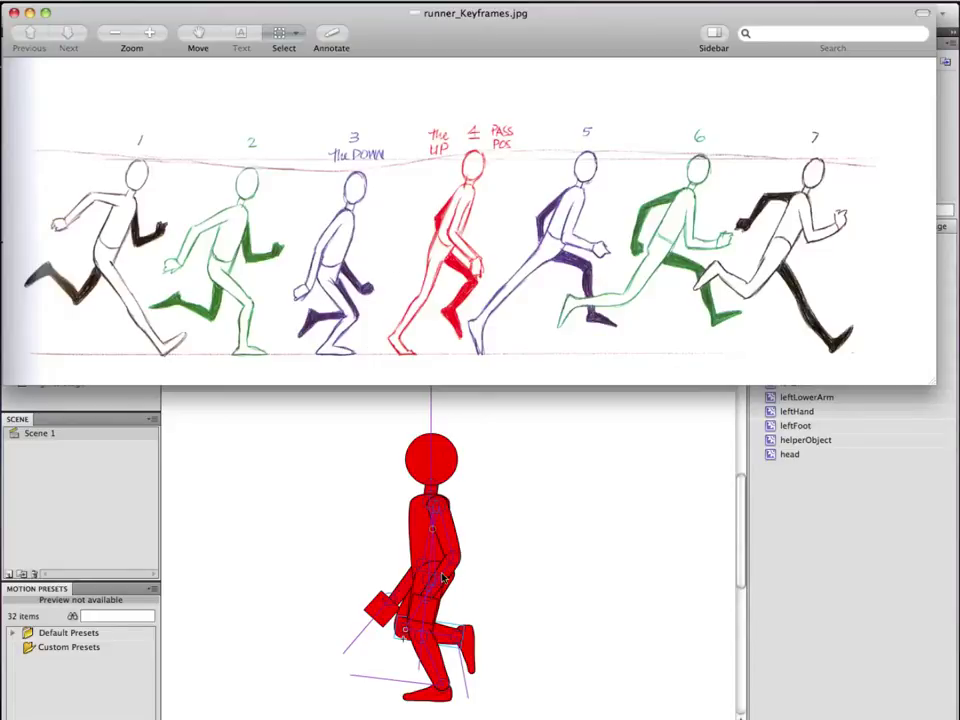
pyautogui.press('super+Tab')
pyautogui.moveTo(443, 583); pyautogui.dragTo(459, 581)
# Pose frame 9 after reference drawing 5, extending the rear leg backward, raising the front knee and forearm, and pushing the rear elbow back
pyautogui.moveTo(341, 55); pyautogui.dragTo(377, 60)
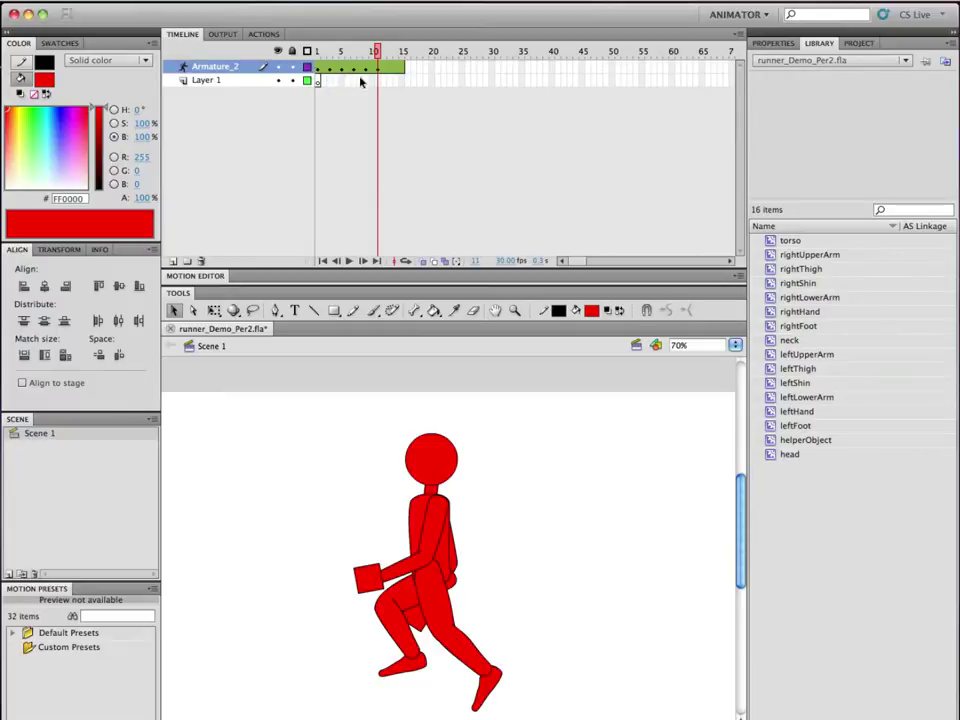
pyautogui.moveTo(376, 50)
pyautogui.mouseDown()
pyautogui.moveTo(349, 60)
pyautogui.moveTo(365, 60)
pyautogui.mouseUp()
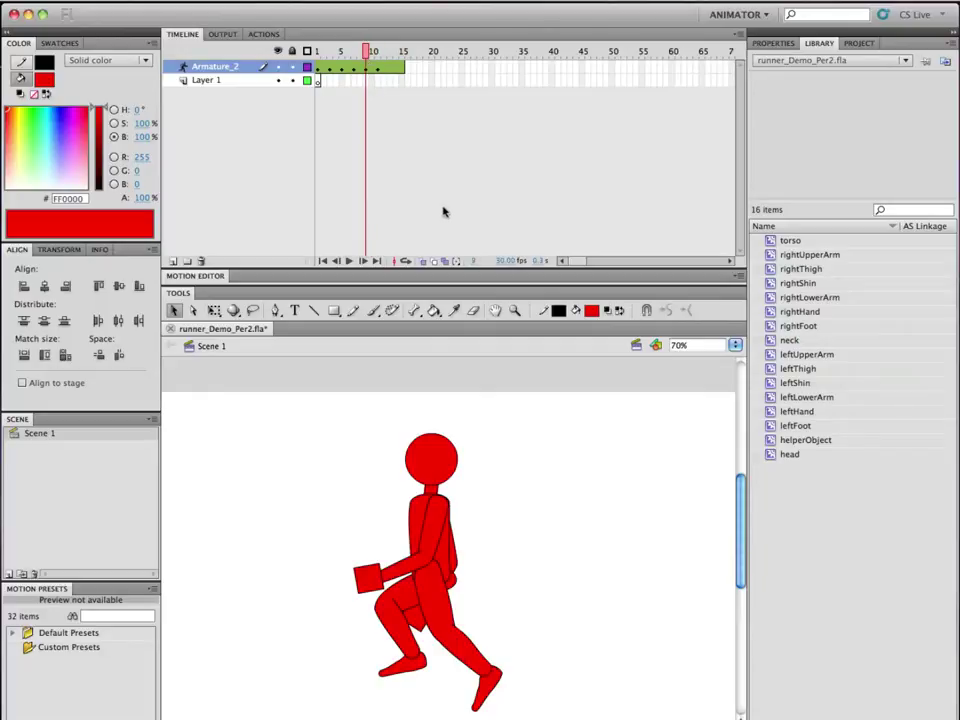
pyautogui.press('super+Tab')
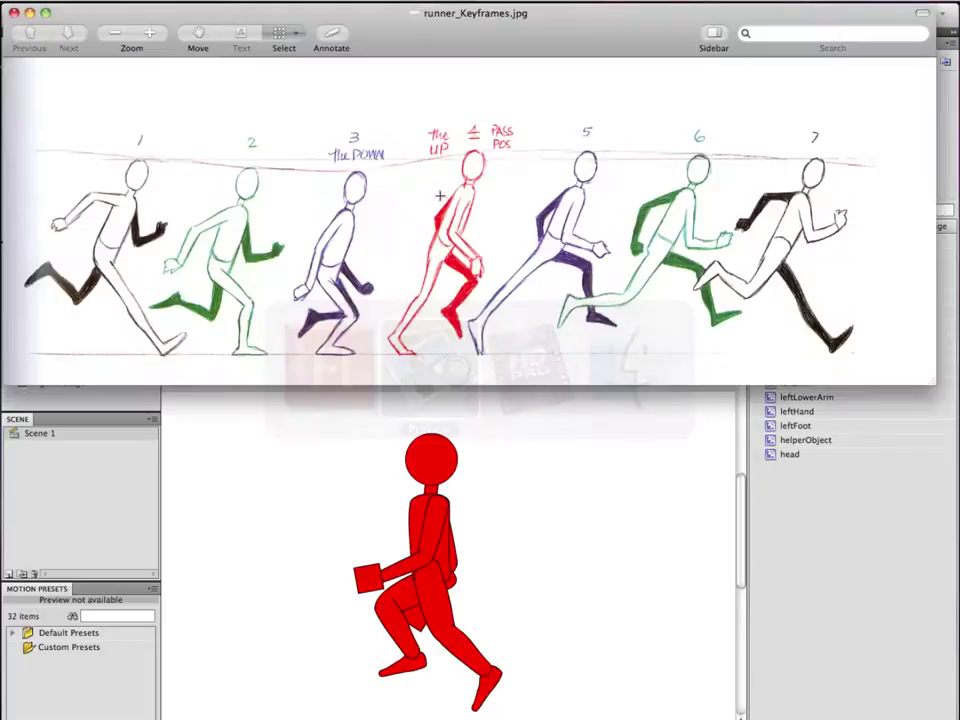
pyautogui.moveTo(514, 48); pyautogui.dragTo(533, 110)
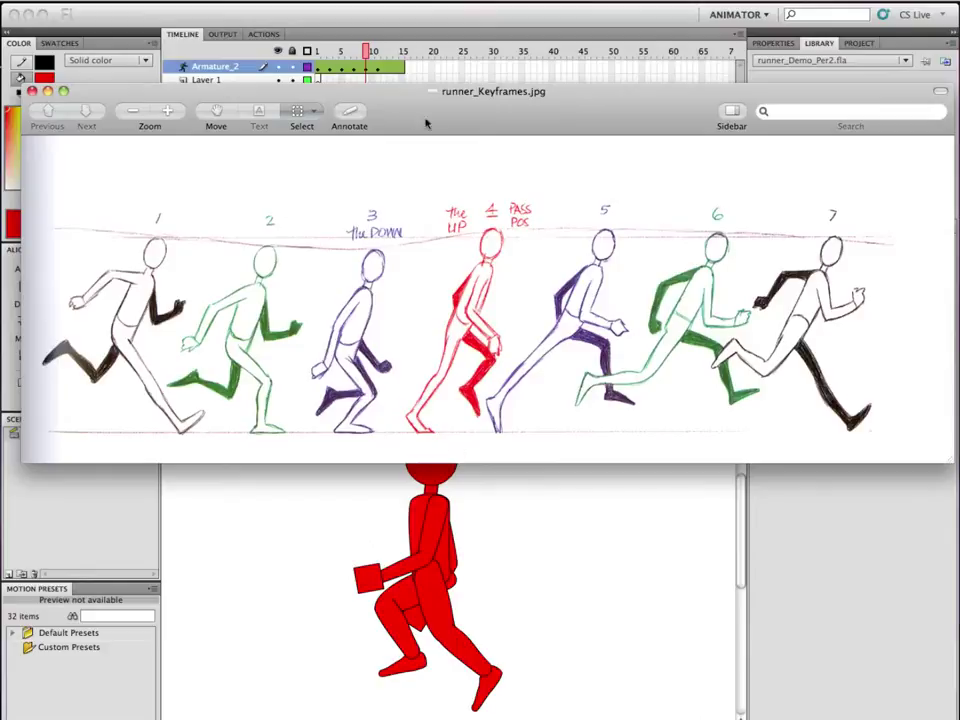
pyautogui.click(456, 32)
pyautogui.moveTo(447, 623); pyautogui.dragTo(495, 653)
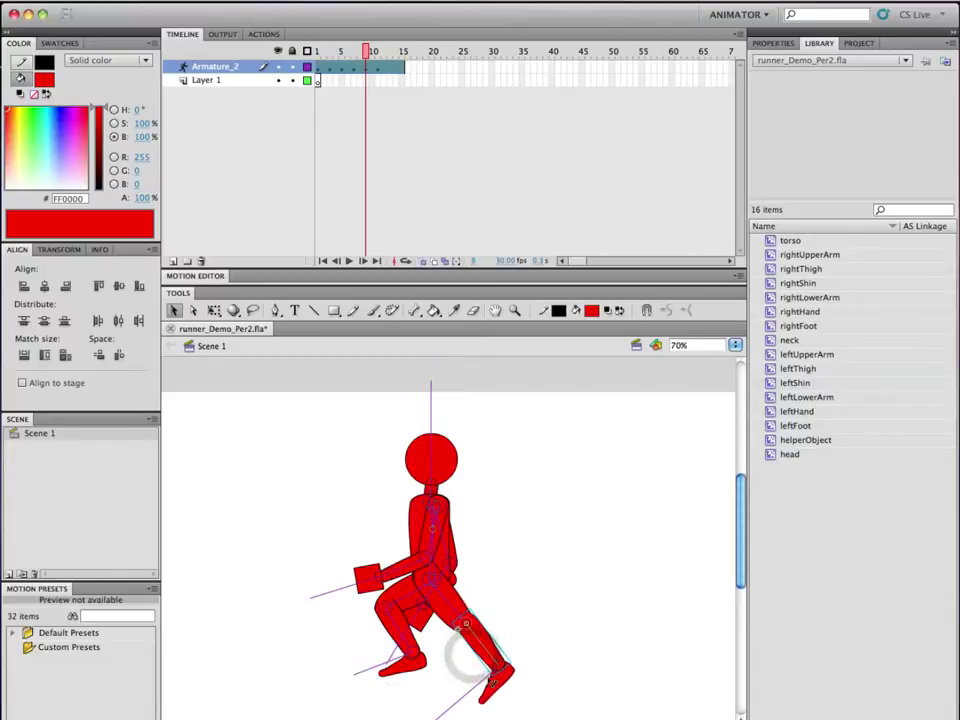
pyautogui.moveTo(397, 622); pyautogui.dragTo(349, 654)
pyautogui.moveTo(415, 573); pyautogui.dragTo(405, 556)
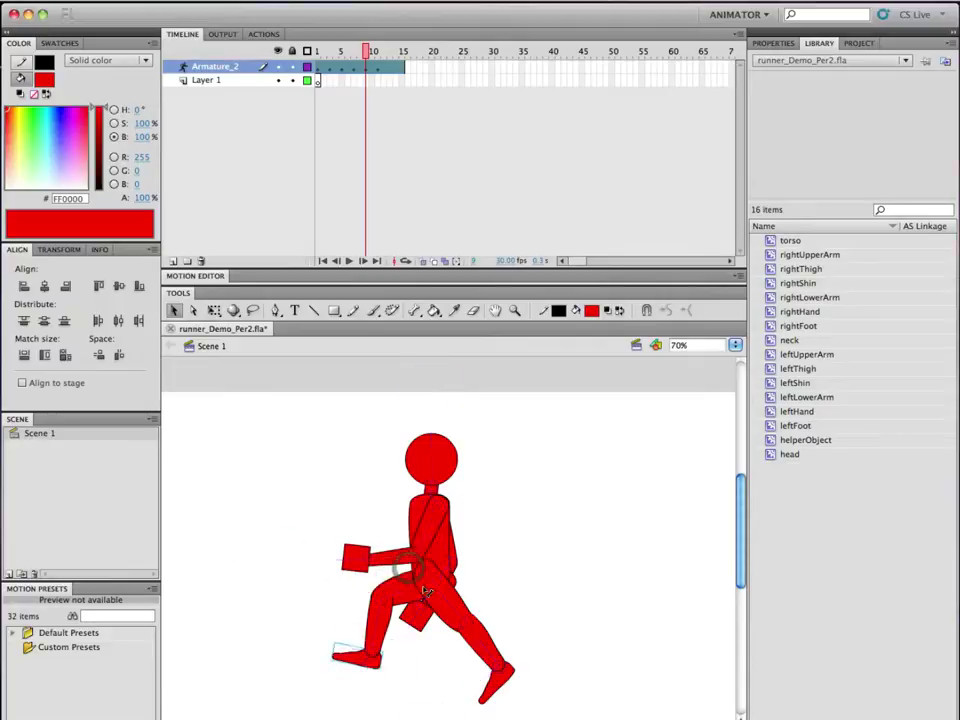
pyautogui.moveTo(462, 565); pyautogui.dragTo(479, 553)
pyautogui.click(479, 553)
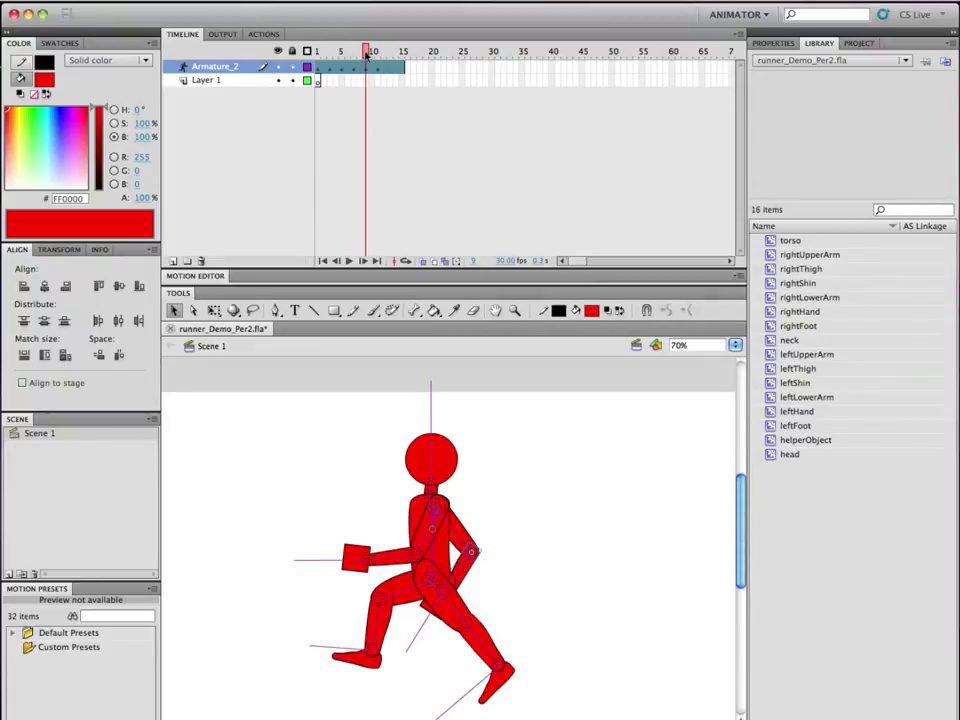
# Pose frame 11 after reference drawing 6, swinging the rear arm back, bending the trailing leg, raising the front forearm and extending the front shin
pyautogui.moveTo(366, 54); pyautogui.dragTo(378, 53)
pyautogui.press('super+Tab')
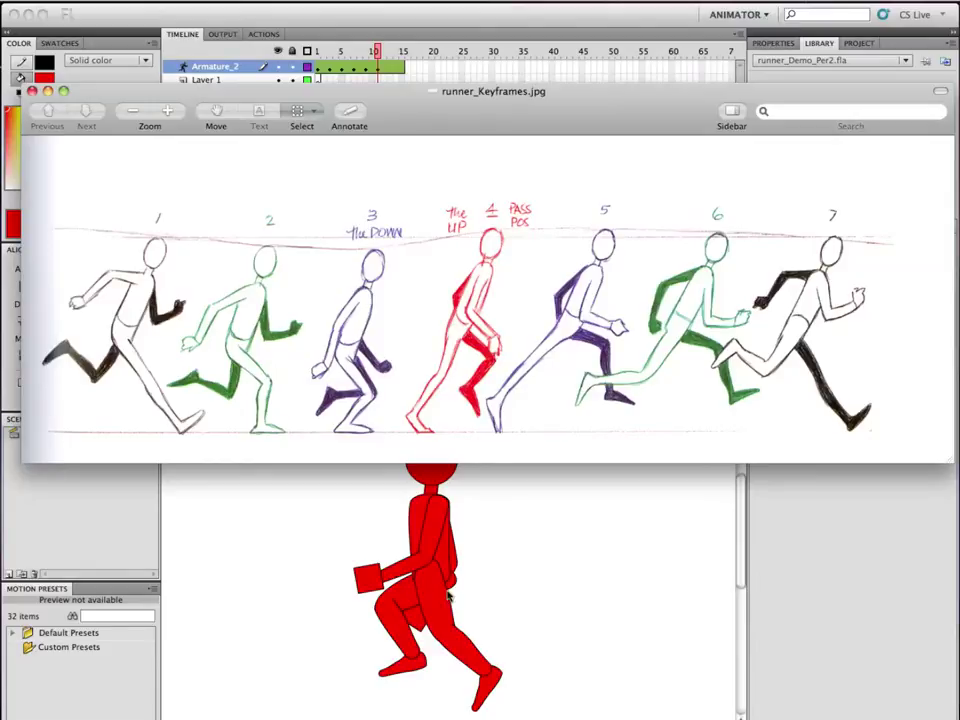
pyautogui.click(507, 566)
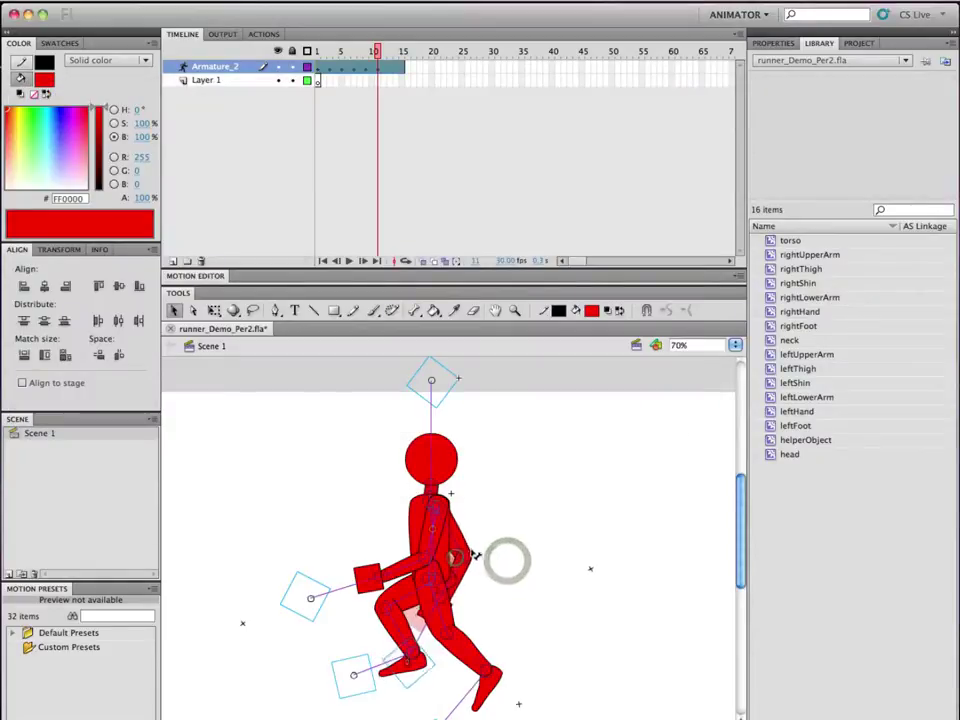
pyautogui.moveTo(491, 542)
pyautogui.mouseDown()
pyautogui.moveTo(504, 531)
pyautogui.moveTo(465, 540)
pyautogui.moveTo(501, 560)
pyautogui.mouseUp()
pyautogui.moveTo(486, 636)
pyautogui.mouseDown()
pyautogui.moveTo(496, 632)
pyautogui.moveTo(490, 623)
pyautogui.moveTo(484, 640)
pyautogui.mouseUp()
pyautogui.moveTo(383, 577); pyautogui.dragTo(377, 555)
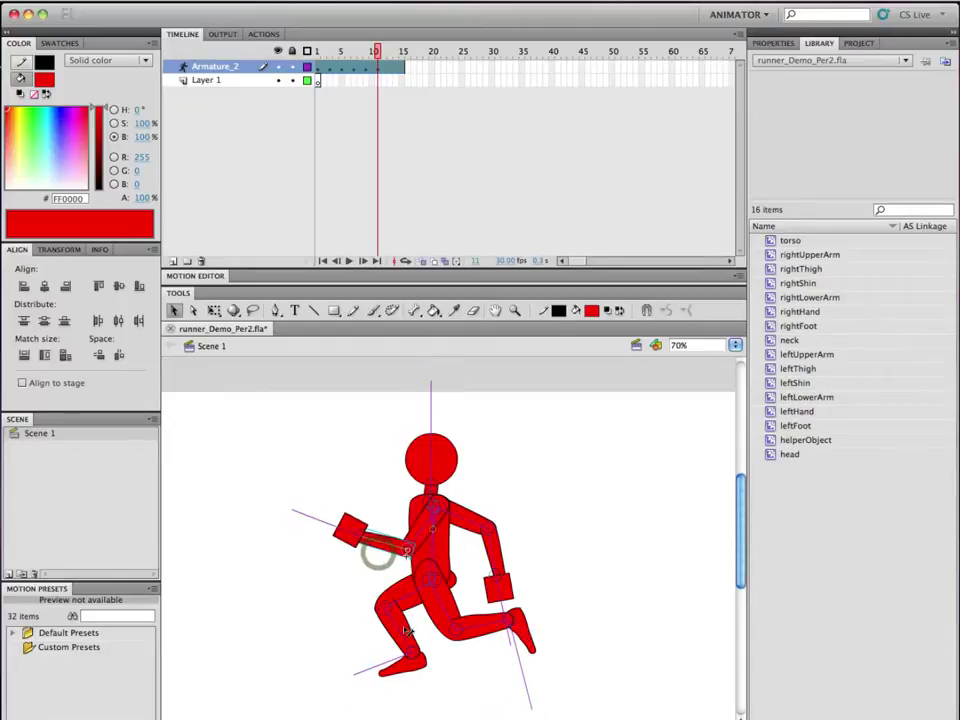
pyautogui.moveTo(408, 640); pyautogui.dragTo(332, 647)
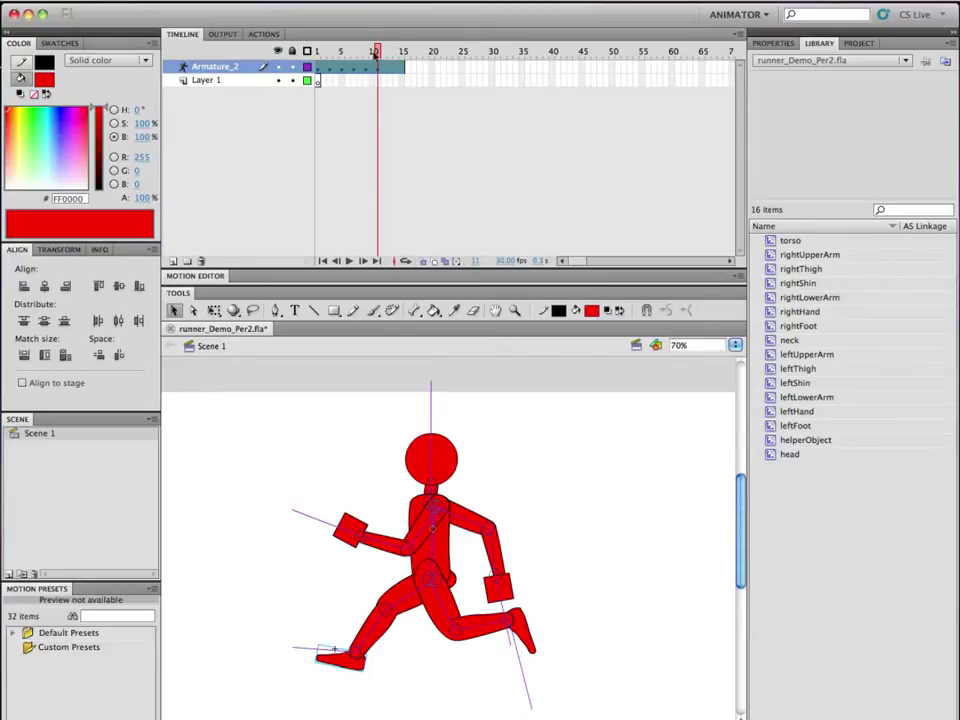
# Pose frame 13 after reference drawing 7, reaching the front leg toward the ground and raising the rear elbow, trailing shin and front hand
pyautogui.moveTo(377, 50)
pyautogui.mouseDown()
pyautogui.moveTo(341, 52)
pyautogui.moveTo(389, 55)
pyautogui.mouseUp()
pyautogui.press('super+Tab')
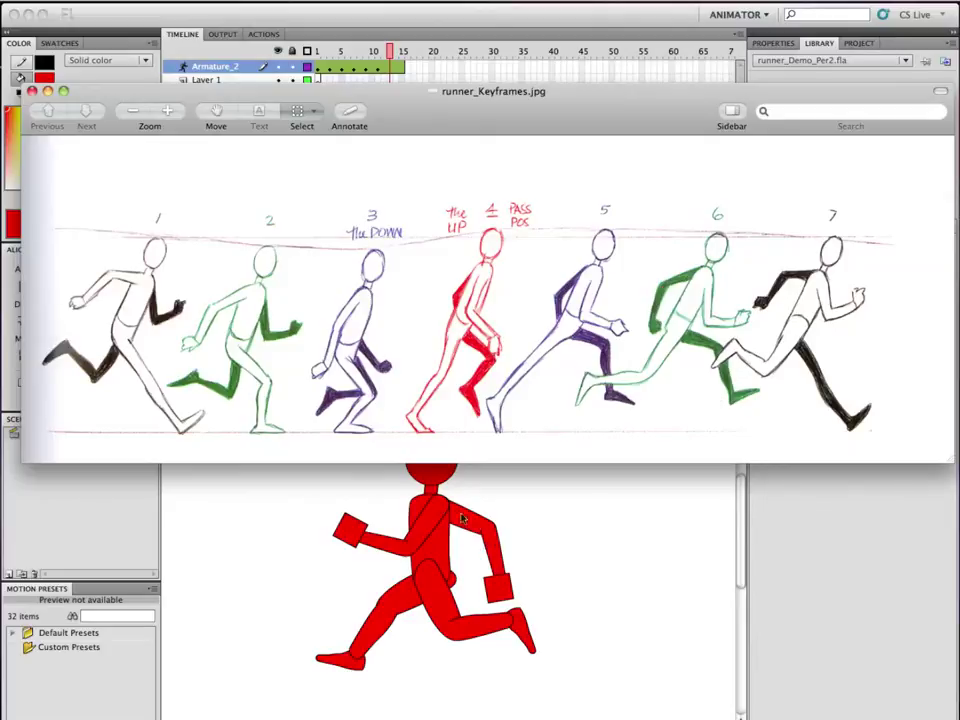
pyautogui.click(408, 662)
pyautogui.moveTo(369, 636); pyautogui.dragTo(345, 674)
pyautogui.moveTo(499, 557); pyautogui.dragTo(498, 562)
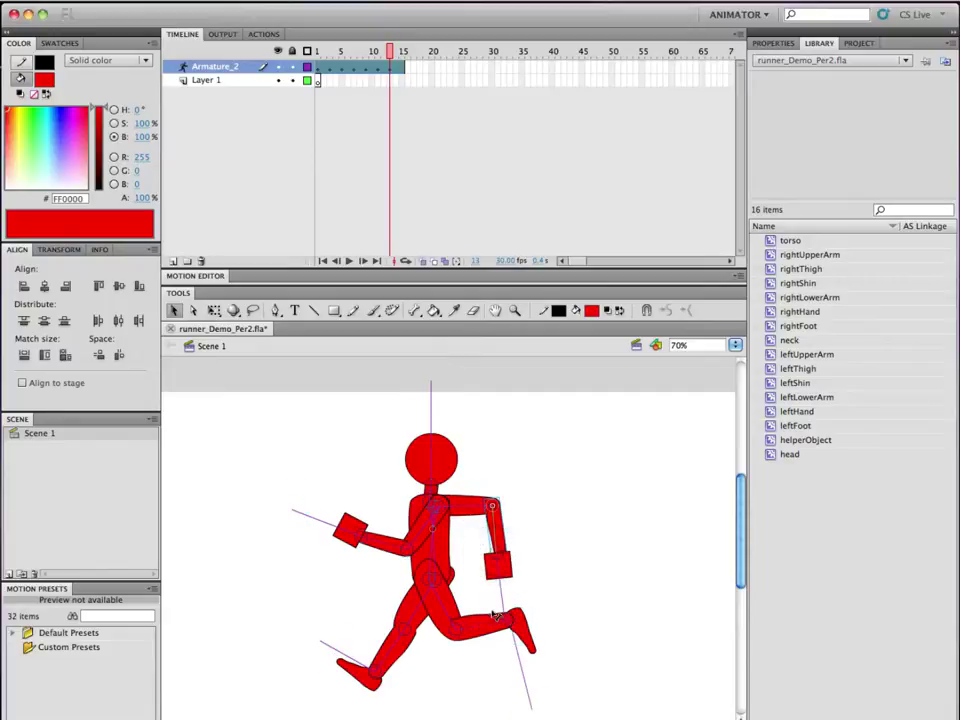
pyautogui.moveTo(494, 614); pyautogui.dragTo(524, 605)
pyautogui.moveTo(380, 549); pyautogui.dragTo(381, 538)
pyautogui.moveTo(500, 570); pyautogui.dragTo(505, 567)
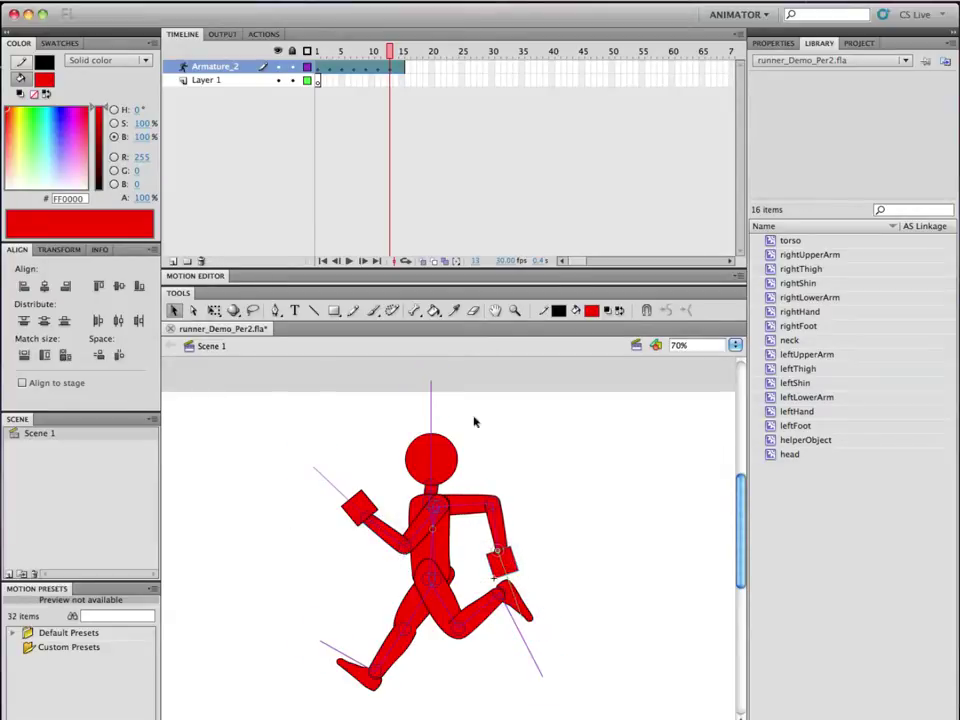
# Remove frame 15 from the armature layer so its span ends at frame 14, and save the file
pyautogui.moveTo(399, 72); pyautogui.dragTo(402, 70)
pyautogui.rightClick(402, 71)
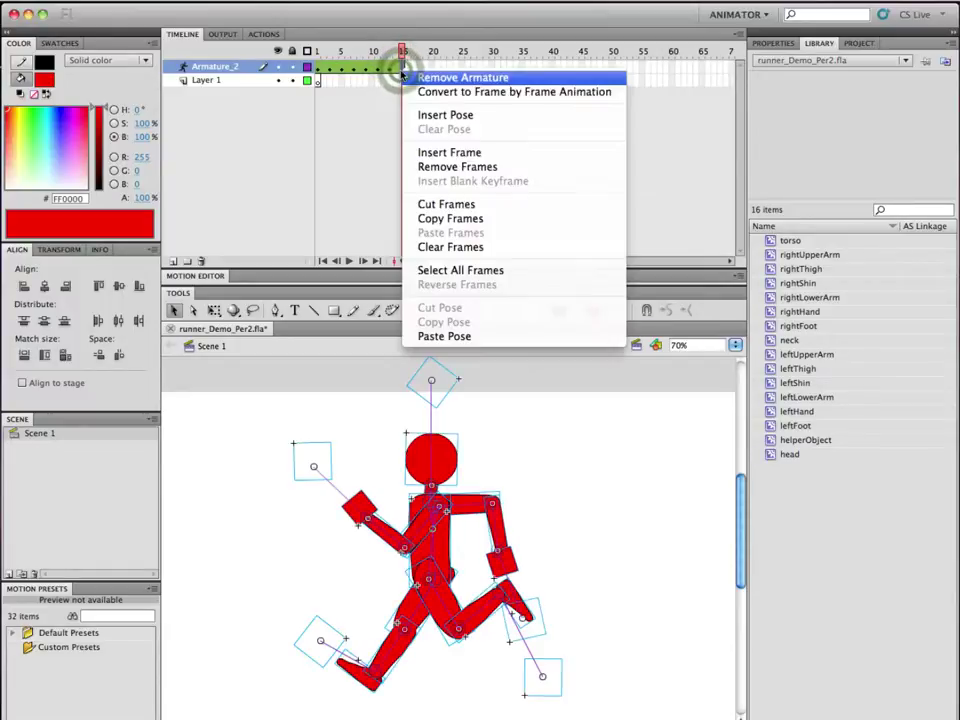
pyautogui.click(430, 91)
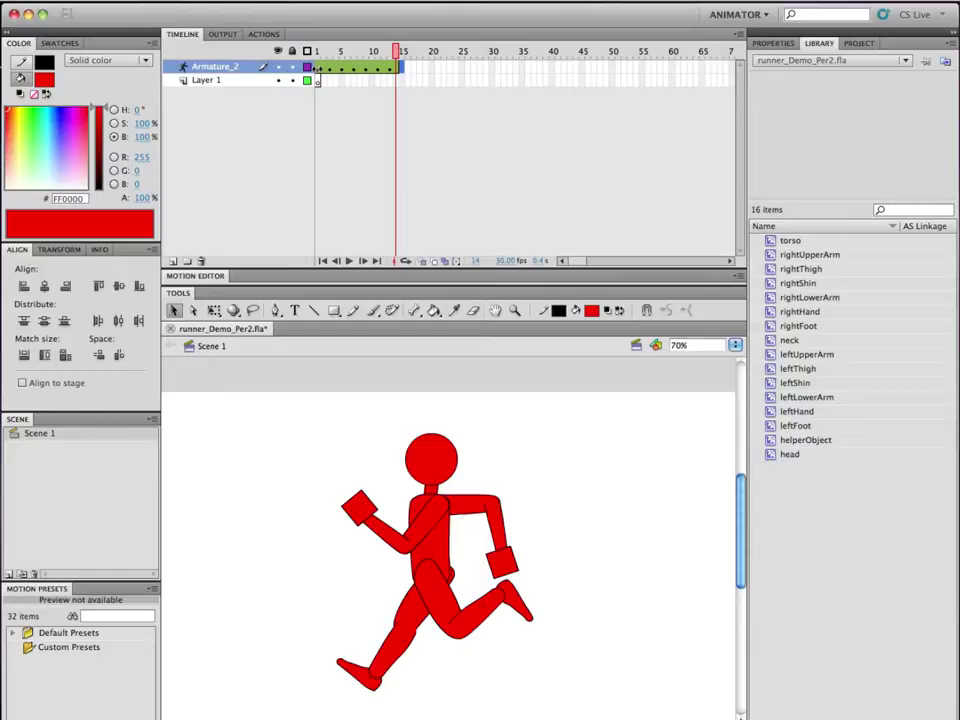
pyautogui.press('super+s')
# Test the movie to preview the run animation, and close the preview window
pyautogui.click(402, 2)
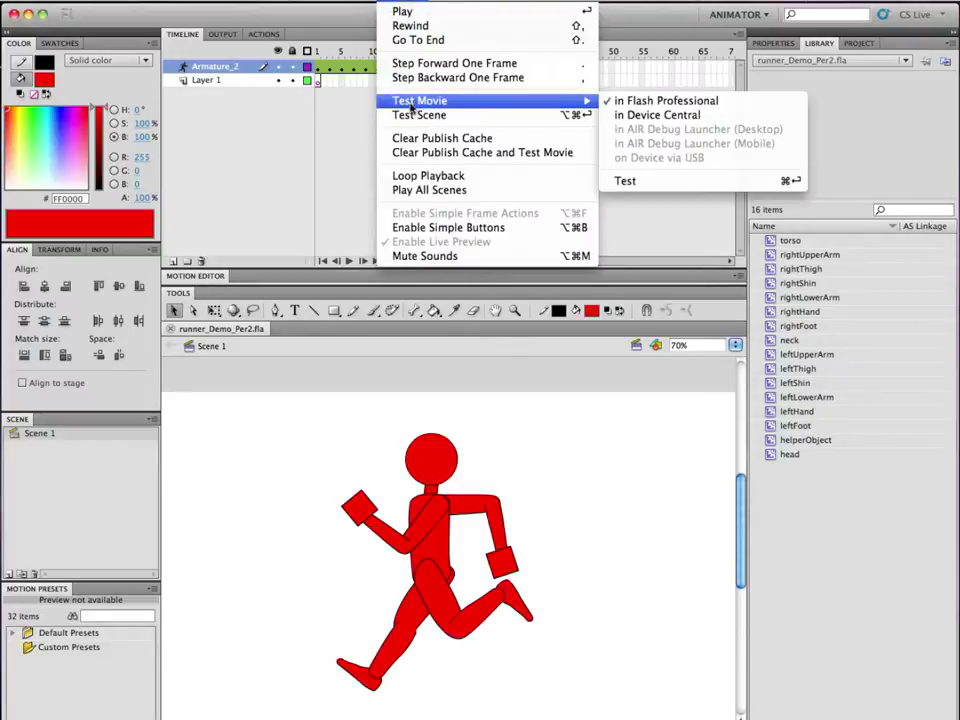
pyautogui.click(401, 11)
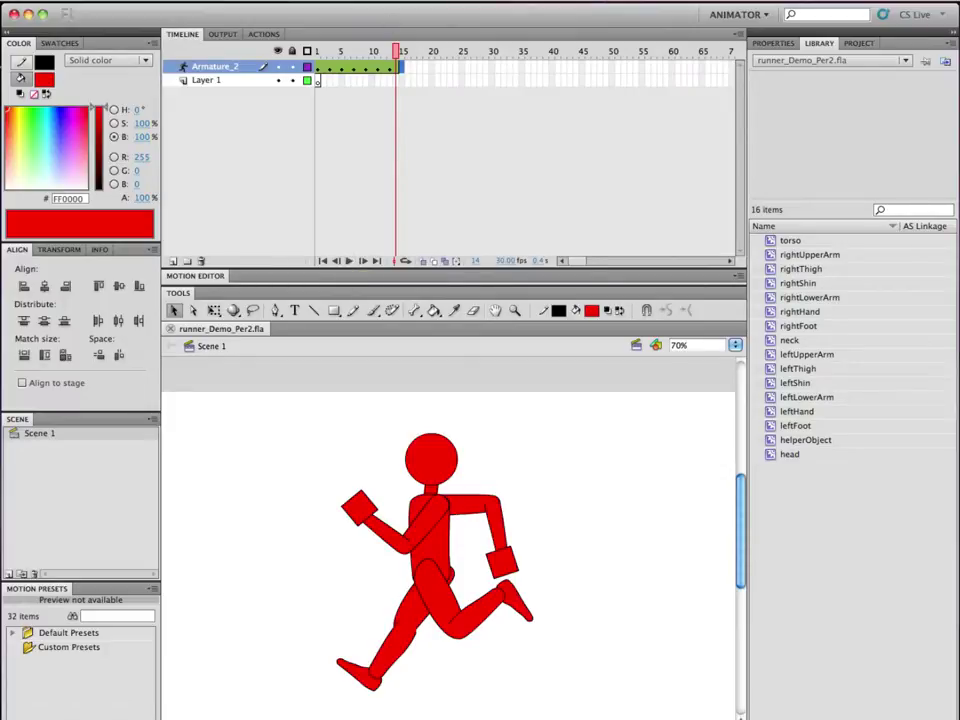
pyautogui.click(404, 2)
pyautogui.moveTo(428, 100)
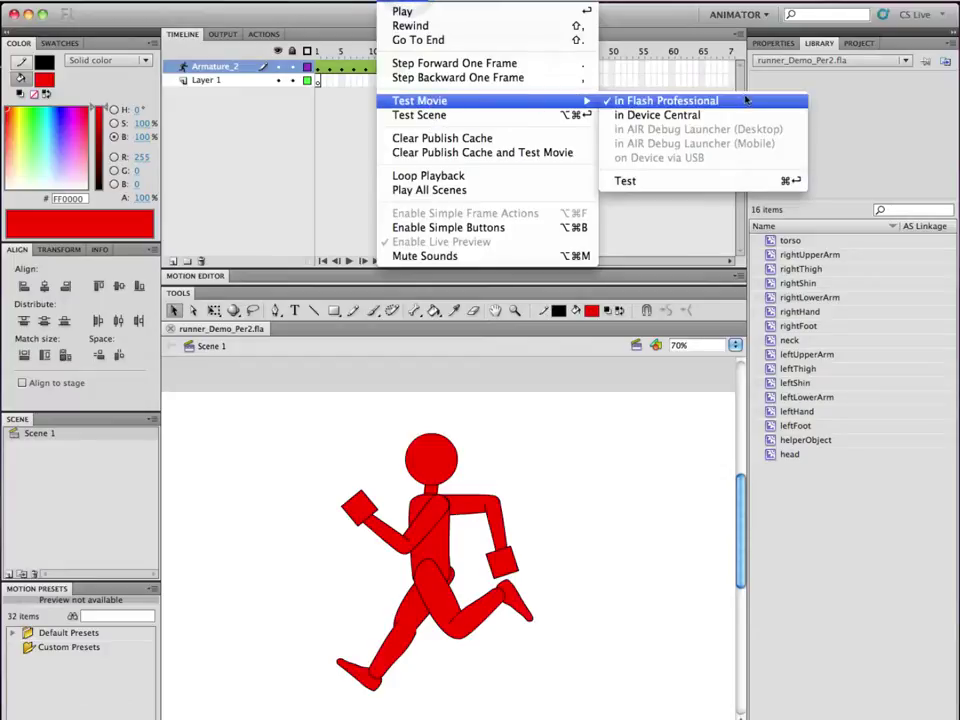
pyautogui.click(751, 185)
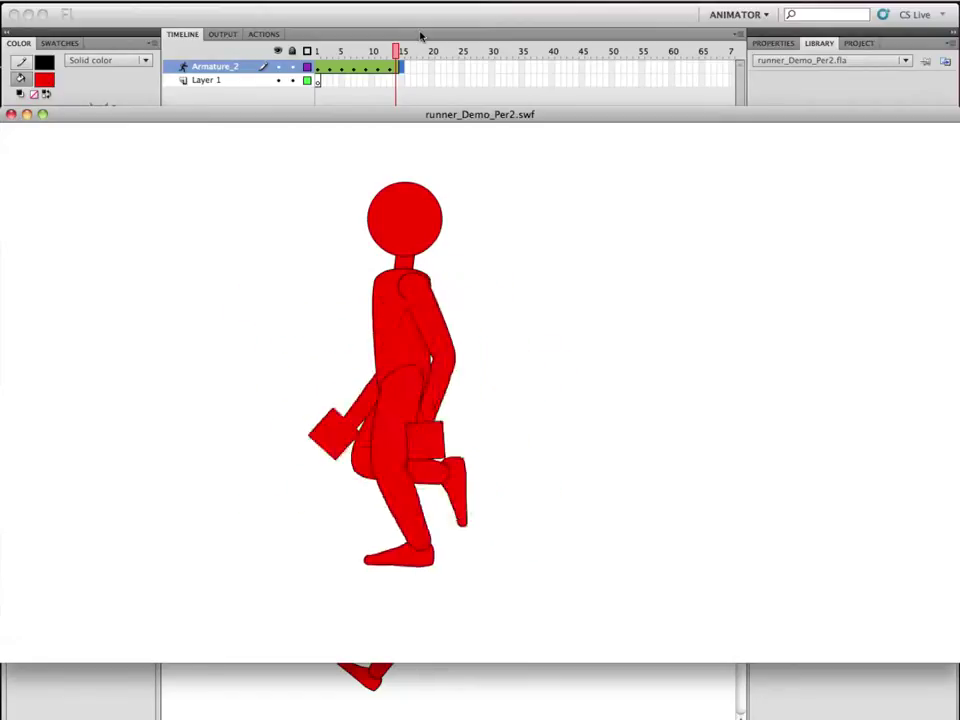
pyautogui.click(10, 115)
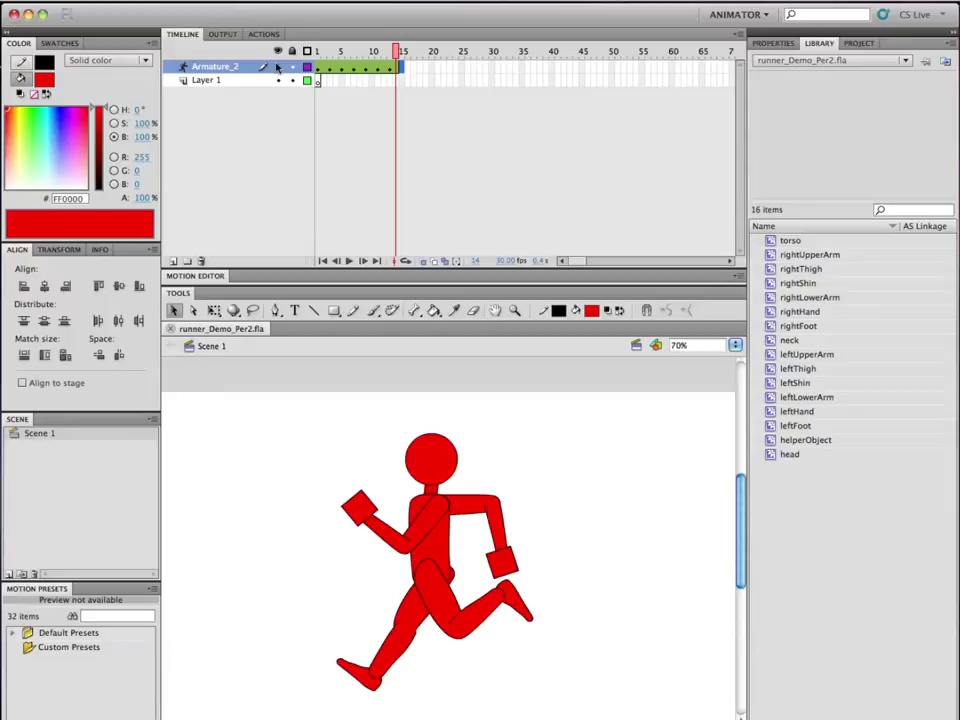
# Extend the armature layer to frame 30 and move the playhead to frame 15
pyautogui.rightClick(491, 66)
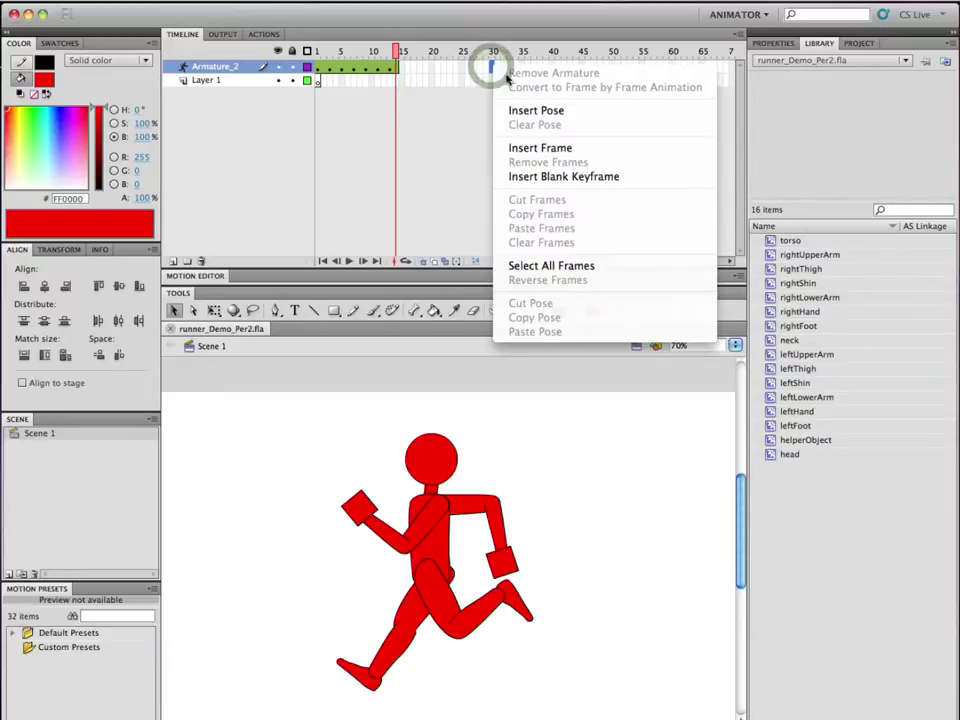
pyautogui.click(540, 148)
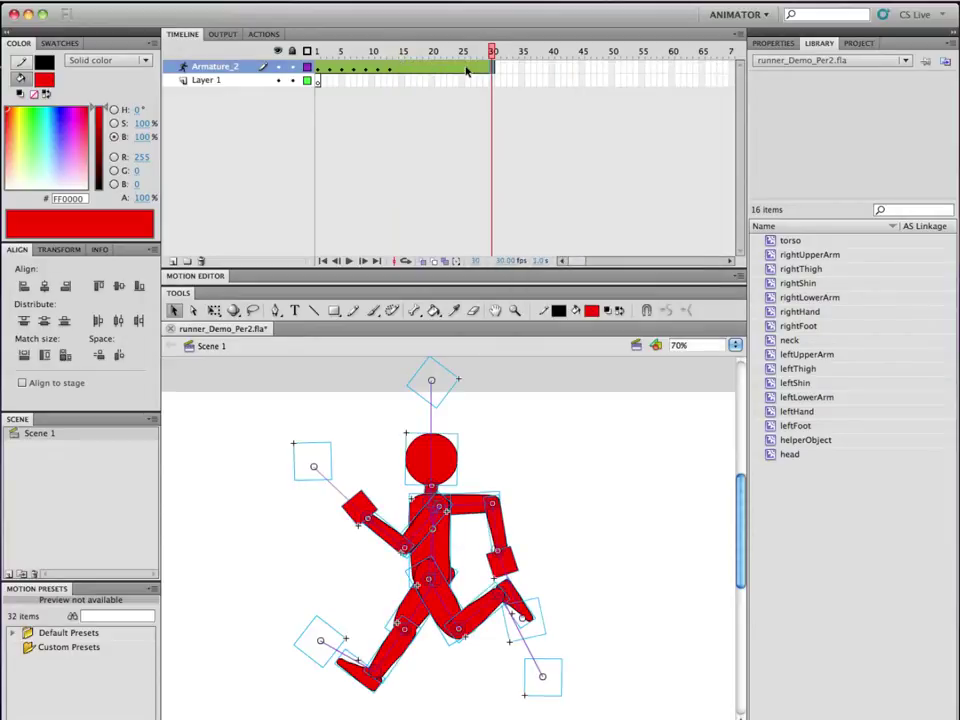
pyautogui.click(403, 51)
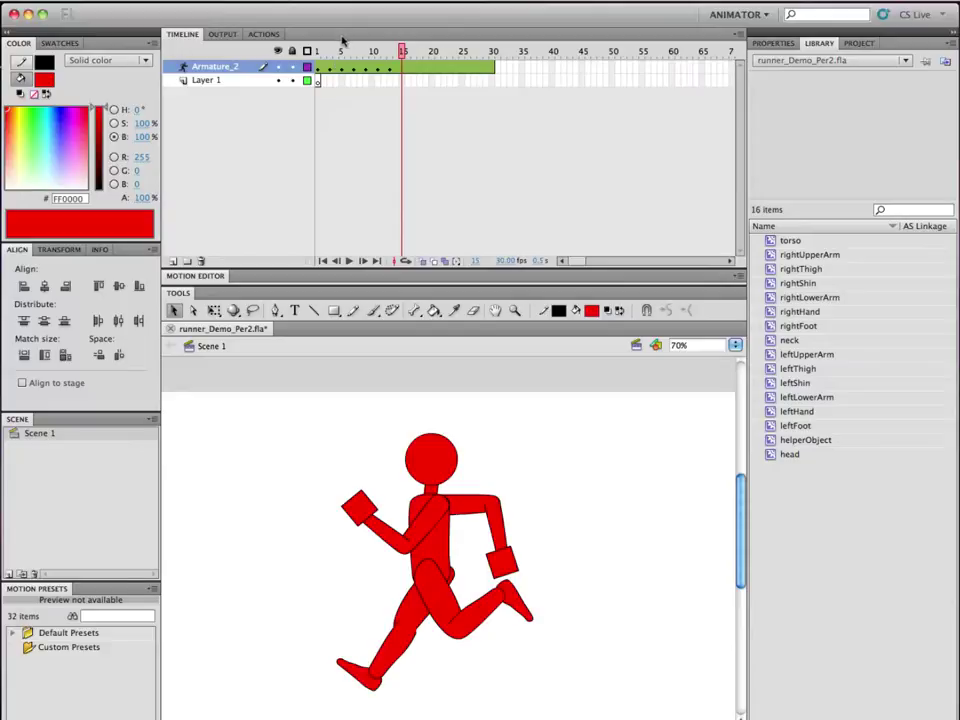
# Pose frame 15 after reference drawing 2, planting the front foot under a bent knee, bringing the trailing leg forward and lowering both arms
pyautogui.press('super+Tab')
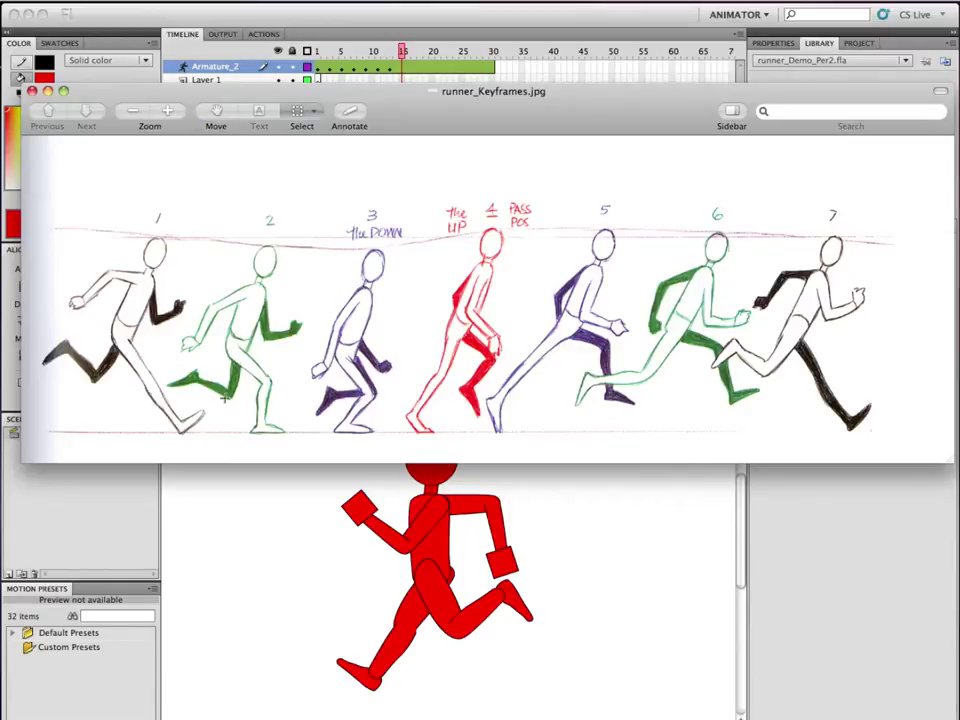
pyautogui.click(488, 654)
pyautogui.moveTo(390, 653); pyautogui.dragTo(406, 651)
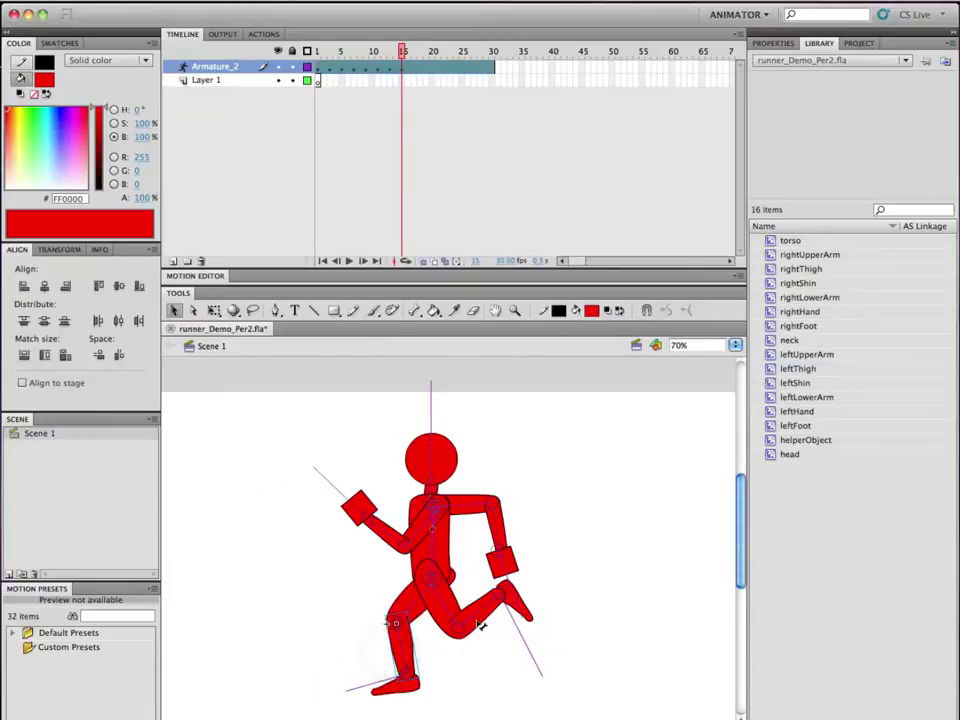
pyautogui.moveTo(409, 660); pyautogui.dragTo(408, 661)
pyautogui.moveTo(484, 622)
pyautogui.mouseDown()
pyautogui.moveTo(495, 617)
pyautogui.moveTo(482, 626)
pyautogui.mouseUp()
pyautogui.moveTo(397, 544)
pyautogui.mouseDown()
pyautogui.moveTo(381, 525)
pyautogui.moveTo(396, 553)
pyautogui.mouseUp()
pyautogui.moveTo(496, 530); pyautogui.dragTo(478, 570)
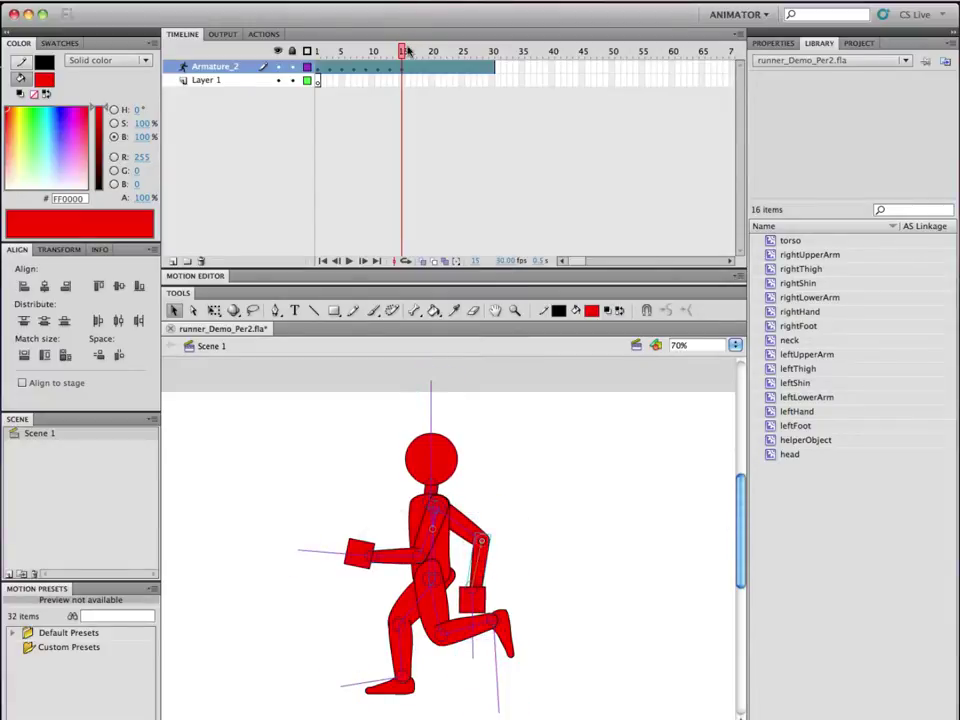
# Pose frame 17 after reference drawing 3, dropping both arms closer to the body, bending the supporting leg under the torso and bringing the trailing knee forward
pyautogui.moveTo(403, 54); pyautogui.dragTo(413, 54)
pyautogui.press('super+Tab')
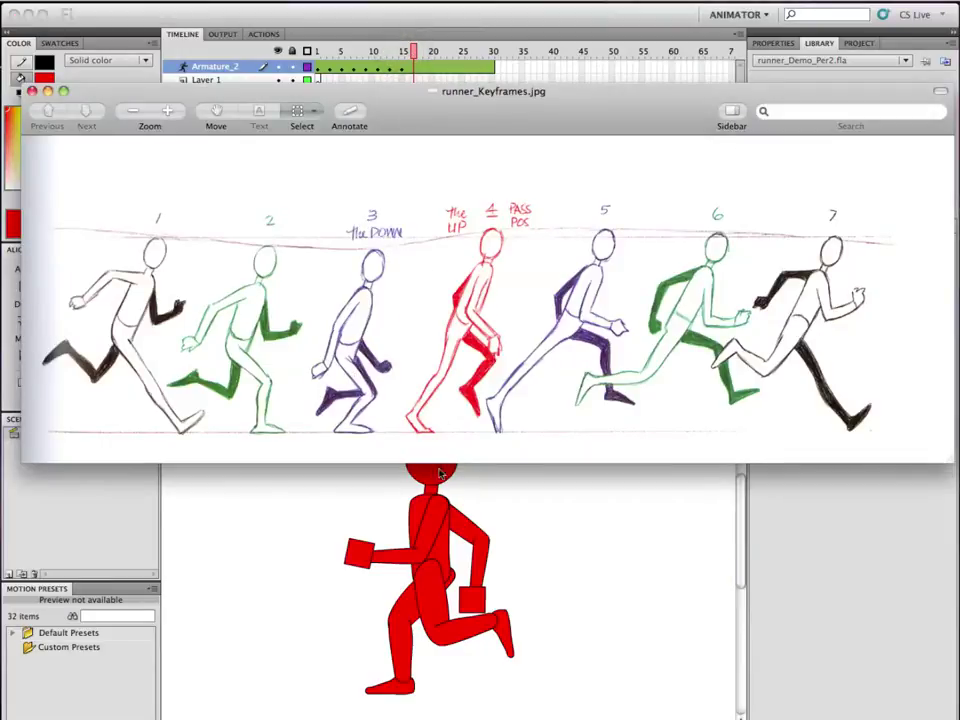
pyautogui.click(511, 522)
pyautogui.moveTo(410, 558)
pyautogui.mouseDown()
pyautogui.moveTo(420, 570)
pyautogui.moveTo(405, 560)
pyautogui.moveTo(406, 582)
pyautogui.mouseUp()
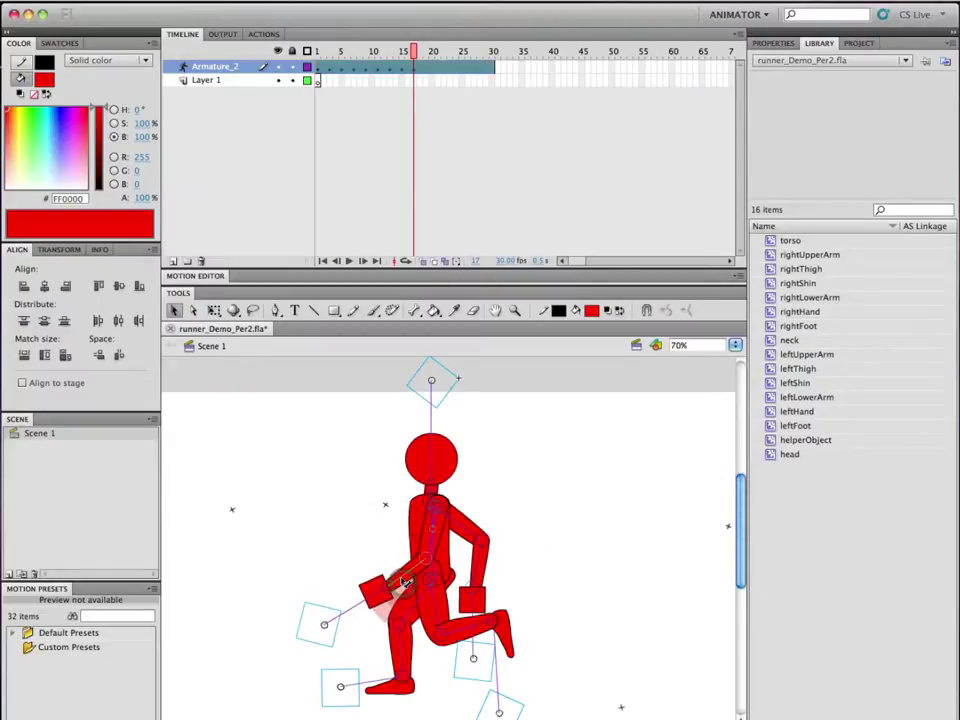
pyautogui.moveTo(472, 545); pyautogui.dragTo(455, 560)
pyautogui.click(418, 647)
pyautogui.moveTo(421, 650); pyautogui.dragTo(453, 640)
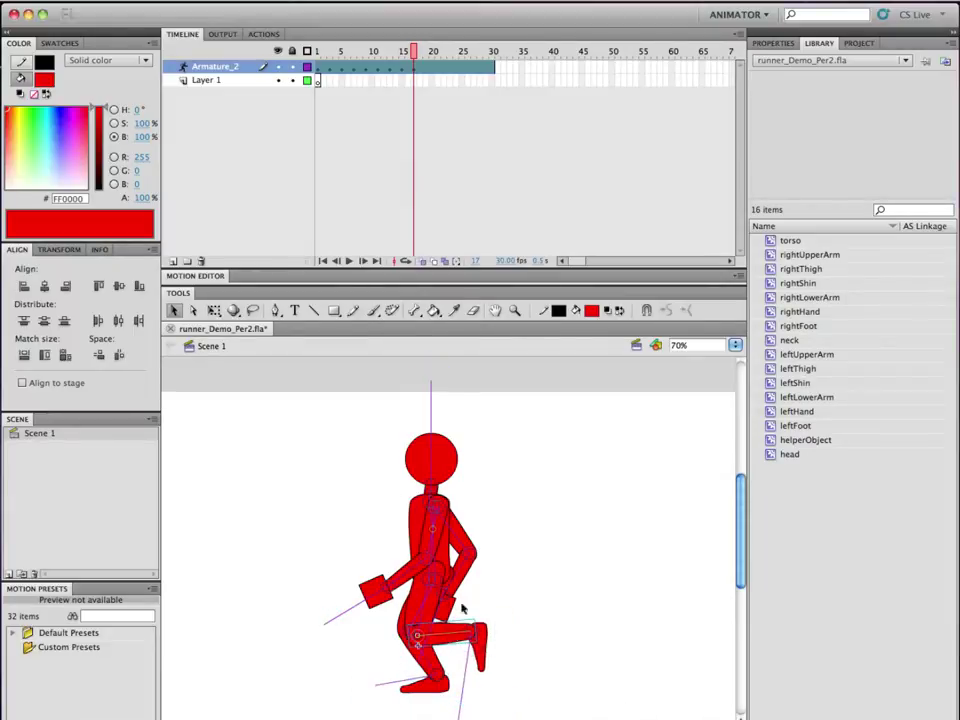
# Pose frame 19 after reference drawing 4, passing the bent knee forward, pushing the supporting leg back and drawing both arms in beside the body
pyautogui.click(425, 52)
pyautogui.press('super+Tab')
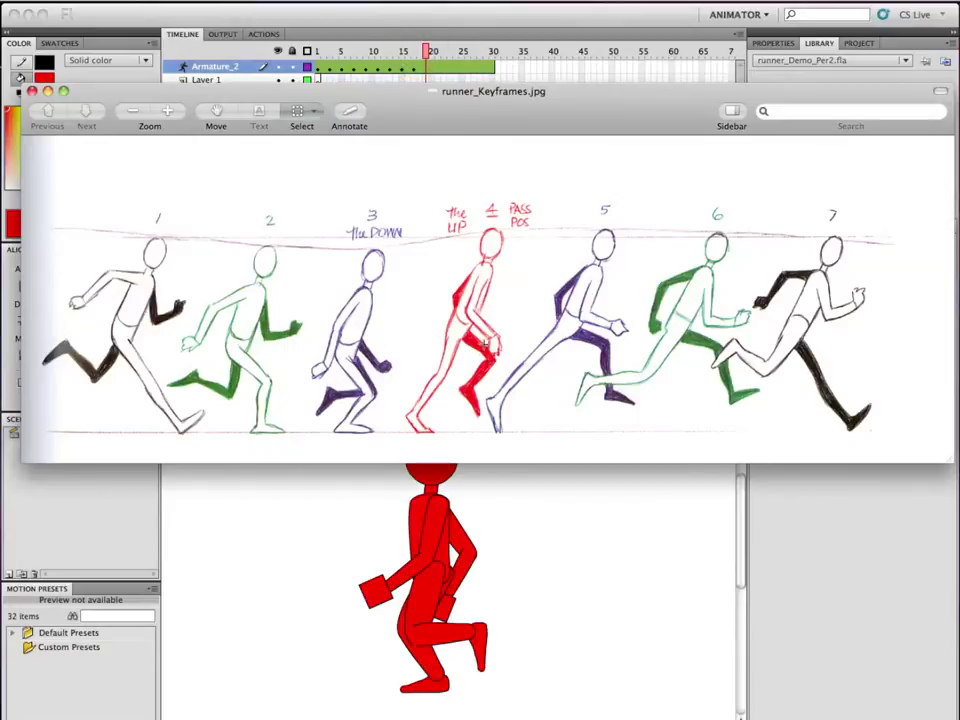
pyautogui.click(433, 655)
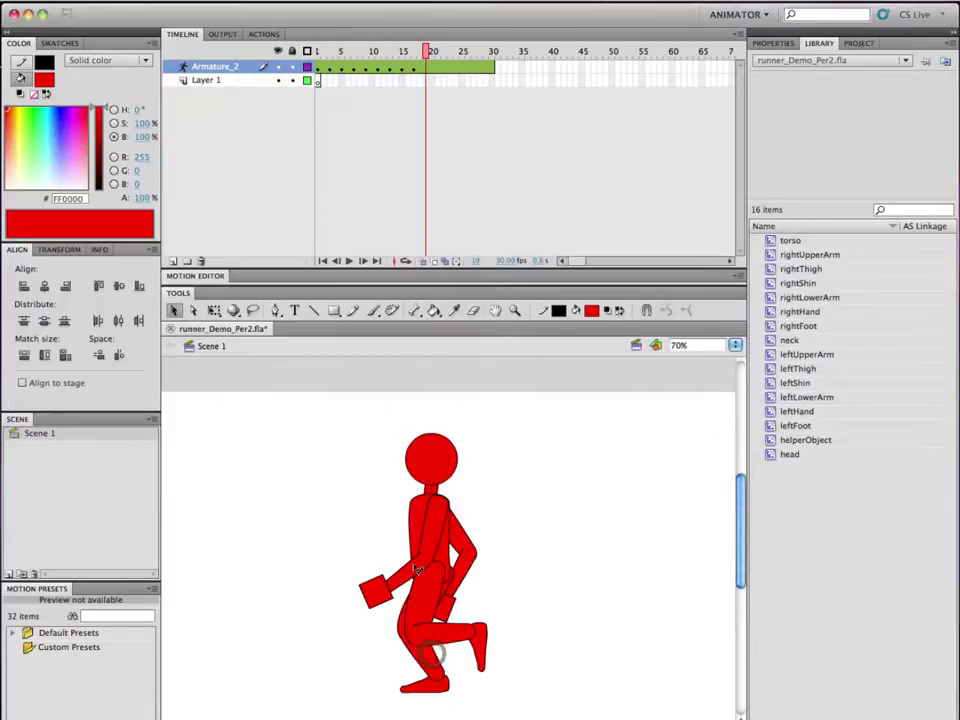
pyautogui.moveTo(447, 638)
pyautogui.mouseDown()
pyautogui.moveTo(433, 650)
pyautogui.moveTo(444, 657)
pyautogui.mouseUp()
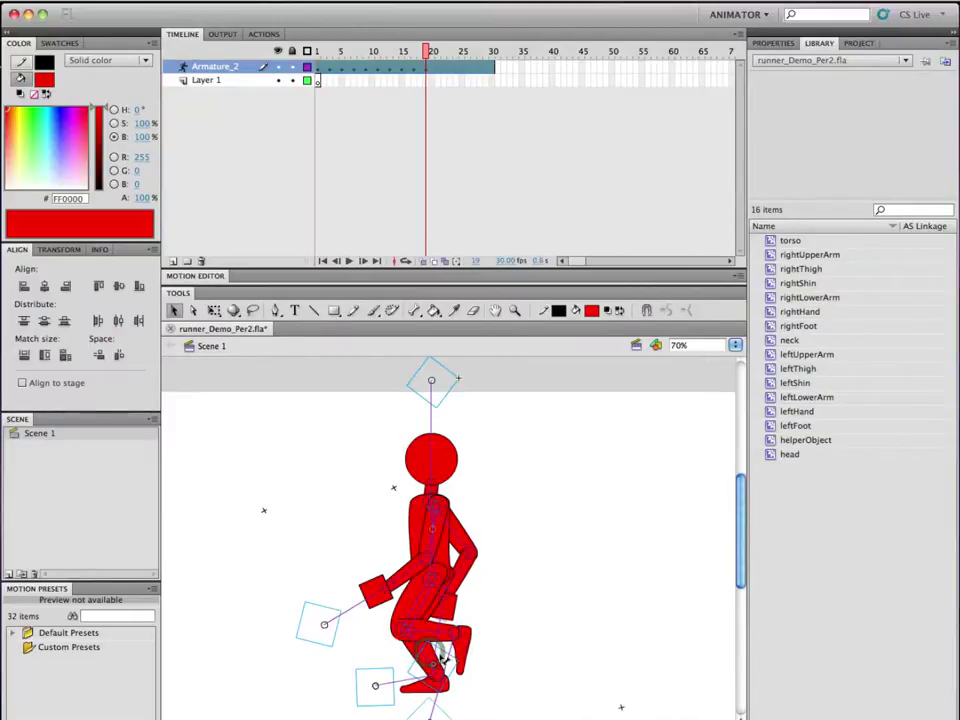
pyautogui.moveTo(466, 546)
pyautogui.mouseDown()
pyautogui.moveTo(441, 550)
pyautogui.moveTo(451, 555)
pyautogui.mouseUp()
pyautogui.moveTo(437, 656); pyautogui.dragTo(472, 664)
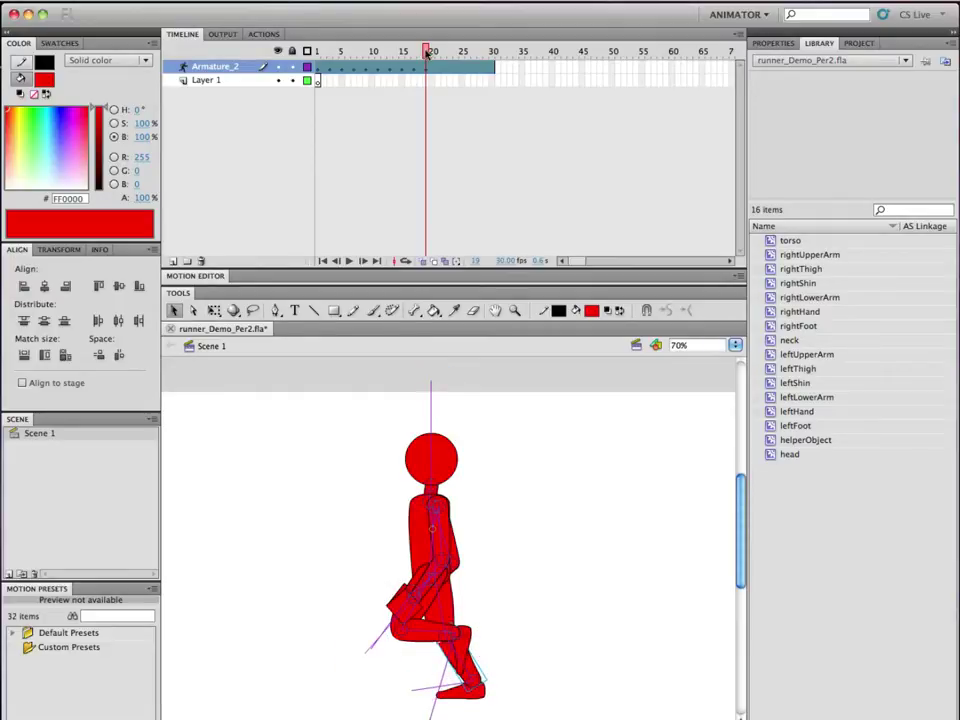
# Correct the frame 19 pose against reference drawing 4, raising the passing knee in front of the body with its shin angled below
pyautogui.moveTo(426, 53); pyautogui.dragTo(437, 54)
pyautogui.press('super+Tab')
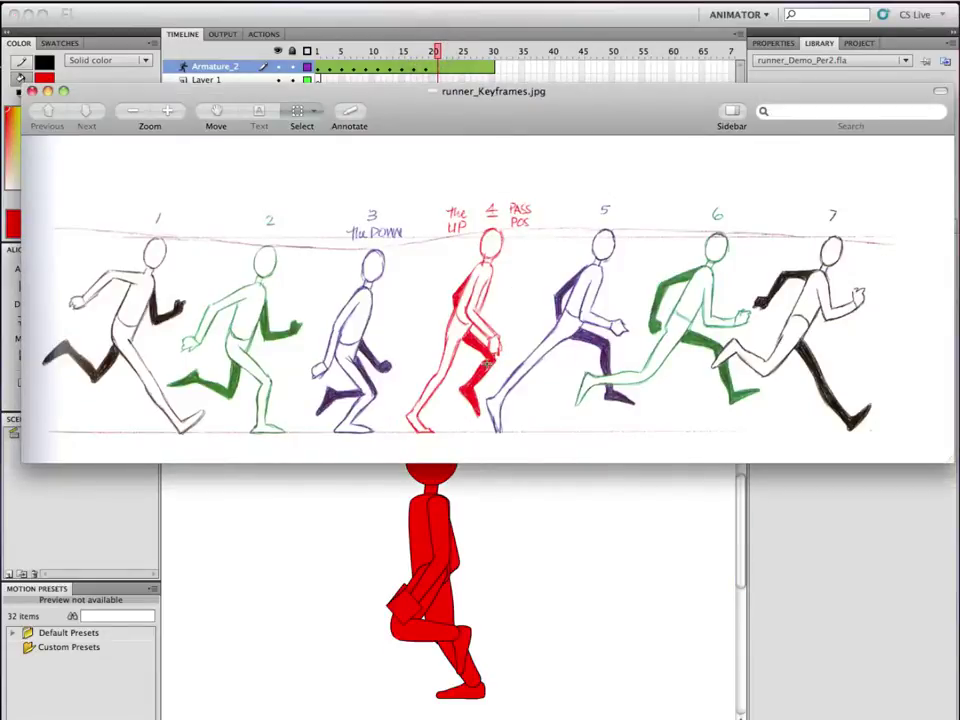
pyautogui.click(445, 32)
pyautogui.moveTo(437, 48)
pyautogui.mouseDown()
pyautogui.moveTo(415, 55)
pyautogui.moveTo(427, 55)
pyautogui.mouseUp()
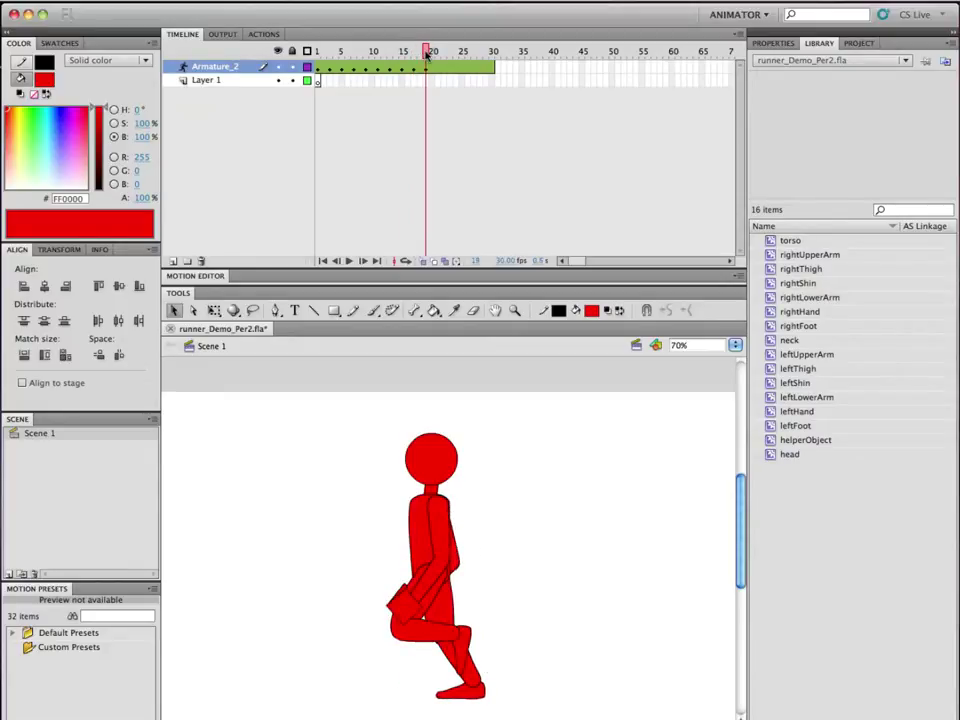
pyautogui.moveTo(427, 637); pyautogui.dragTo(402, 637)
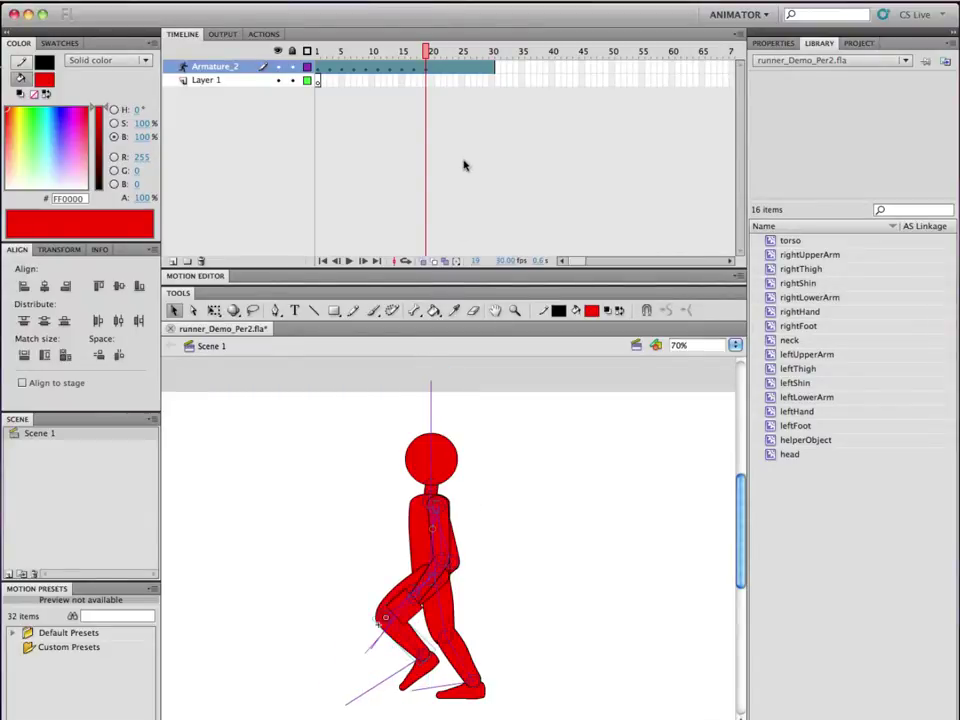
pyautogui.press('super+Tab')
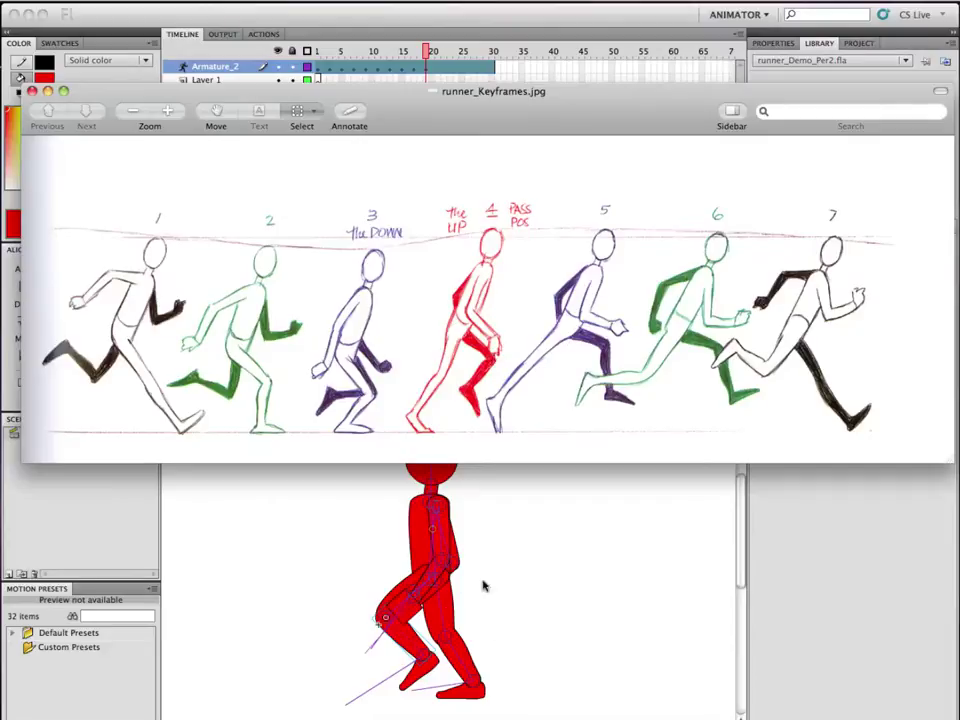
pyautogui.click(515, 595)
# Pose frame 21 after reference drawing 5, lifting the front thigh, stretching the supporting leg behind and swinging one forearm forward
pyautogui.click(437, 50)
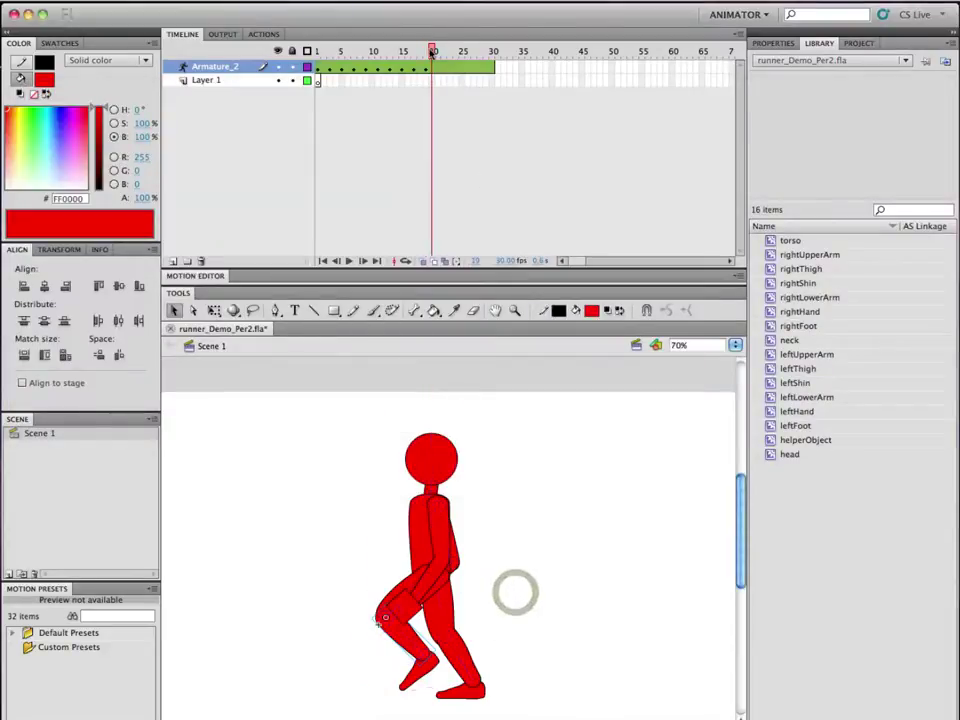
pyautogui.moveTo(389, 631)
pyautogui.mouseDown()
pyautogui.moveTo(375, 648)
pyautogui.moveTo(386, 640)
pyautogui.mouseUp()
pyautogui.moveTo(470, 651); pyautogui.dragTo(495, 681)
pyautogui.moveTo(436, 572); pyautogui.dragTo(362, 600)
pyautogui.press('super+Tab')
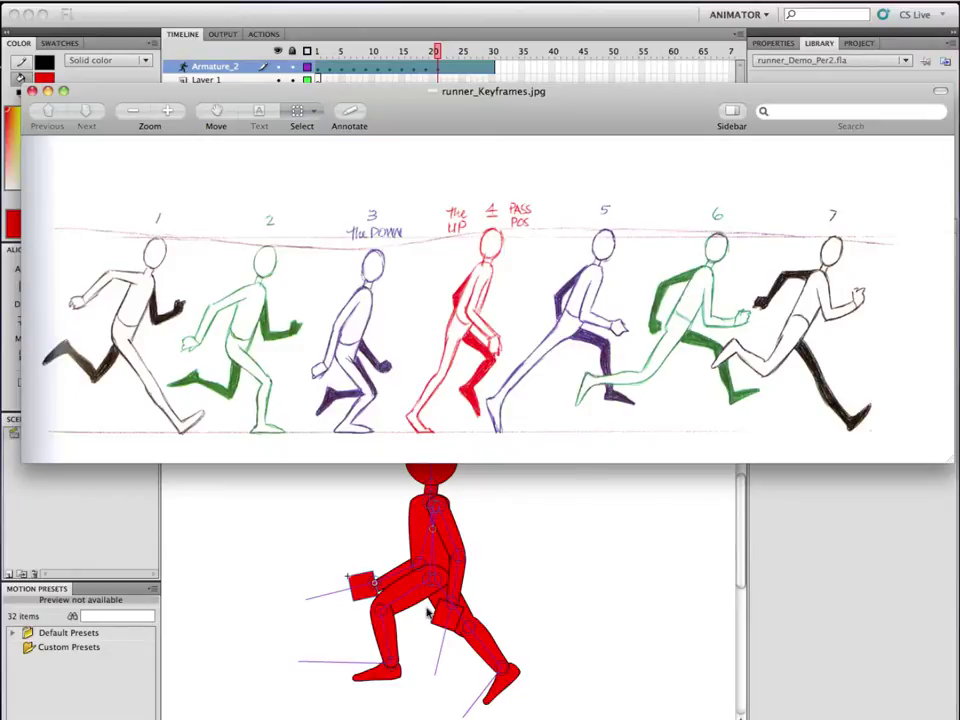
pyautogui.click(546, 594)
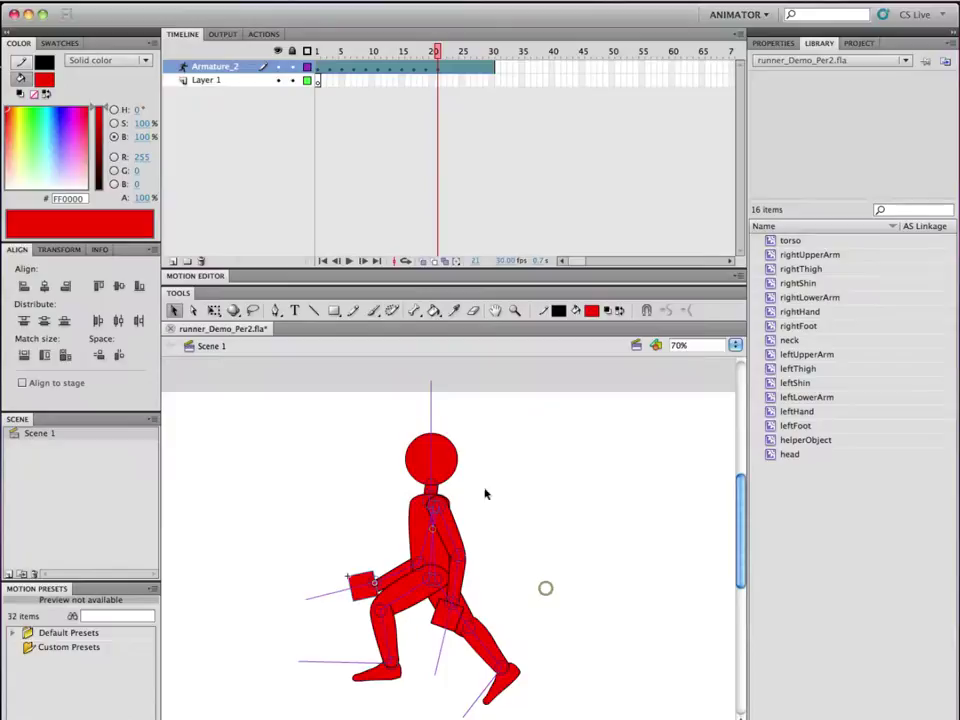
# Pose frame 23 after reference drawing 6, reaching the front leg forward, kicking the rear shin up and swinging the arms apart
pyautogui.click(450, 51)
pyautogui.moveTo(395, 621); pyautogui.dragTo(386, 562)
pyautogui.moveTo(464, 569); pyautogui.dragTo(486, 572)
pyautogui.moveTo(499, 648); pyautogui.dragTo(489, 620)
pyautogui.moveTo(500, 553); pyautogui.dragTo(488, 568)
# Remove frames 25 to 30 from the Armature_2 layer so the cycle ends at frame 24
pyautogui.click(463, 75)
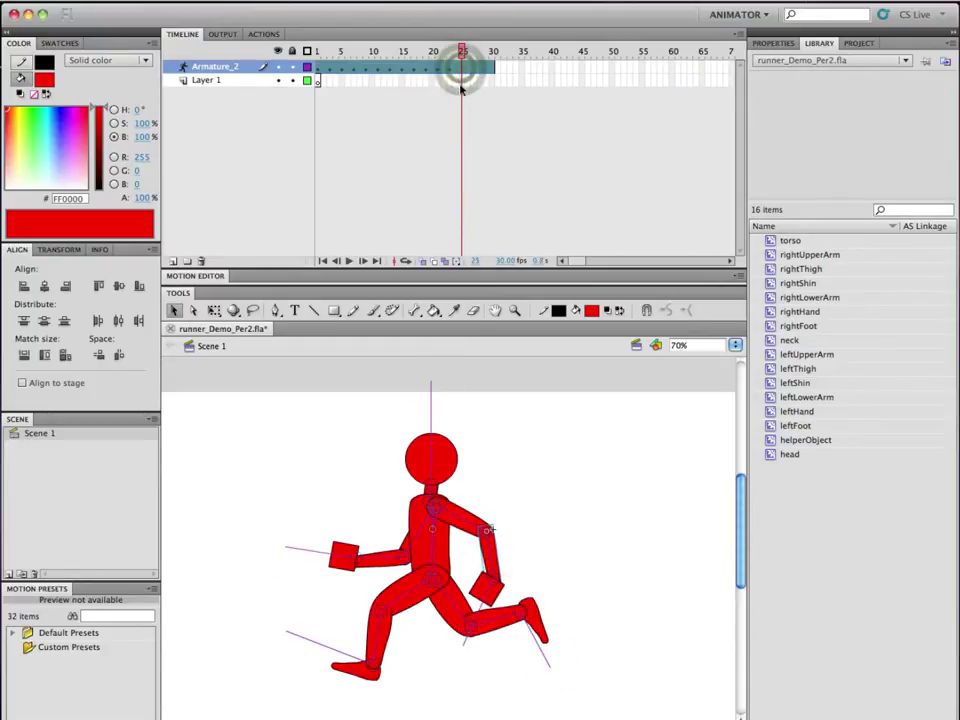
pyautogui.click(462, 80)
pyautogui.click(462, 68)
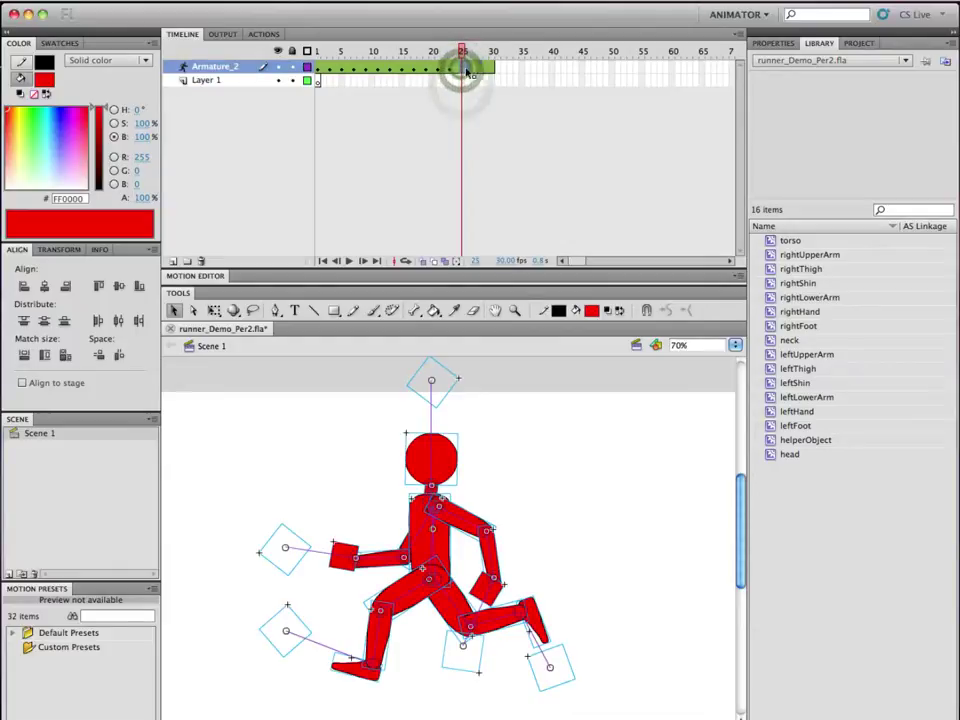
pyautogui.moveTo(459, 73); pyautogui.dragTo(491, 70)
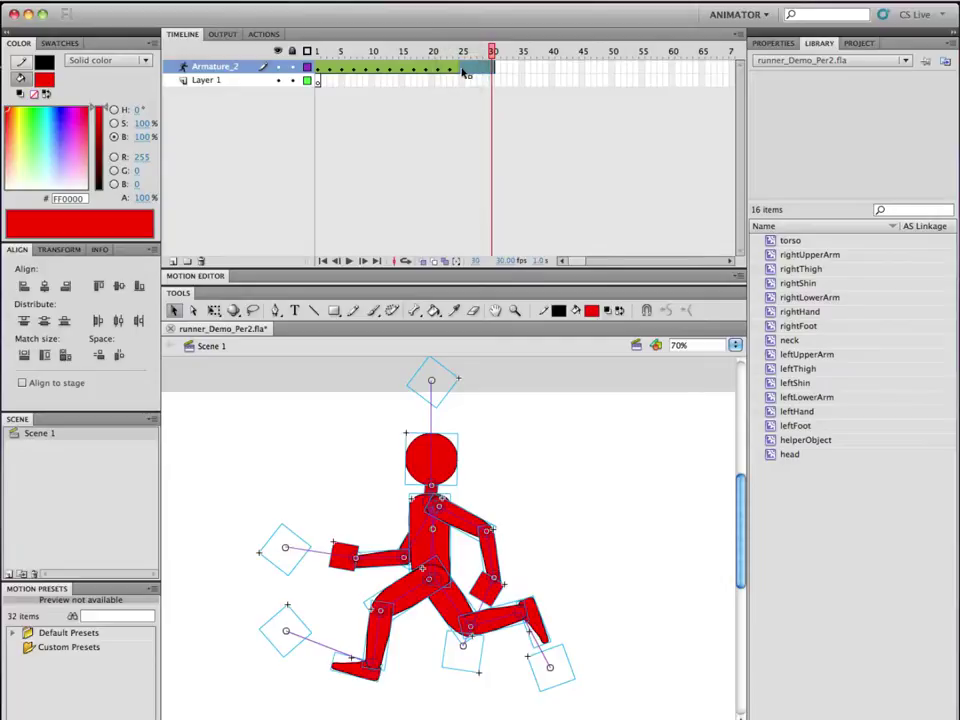
pyautogui.rightClick(463, 70)
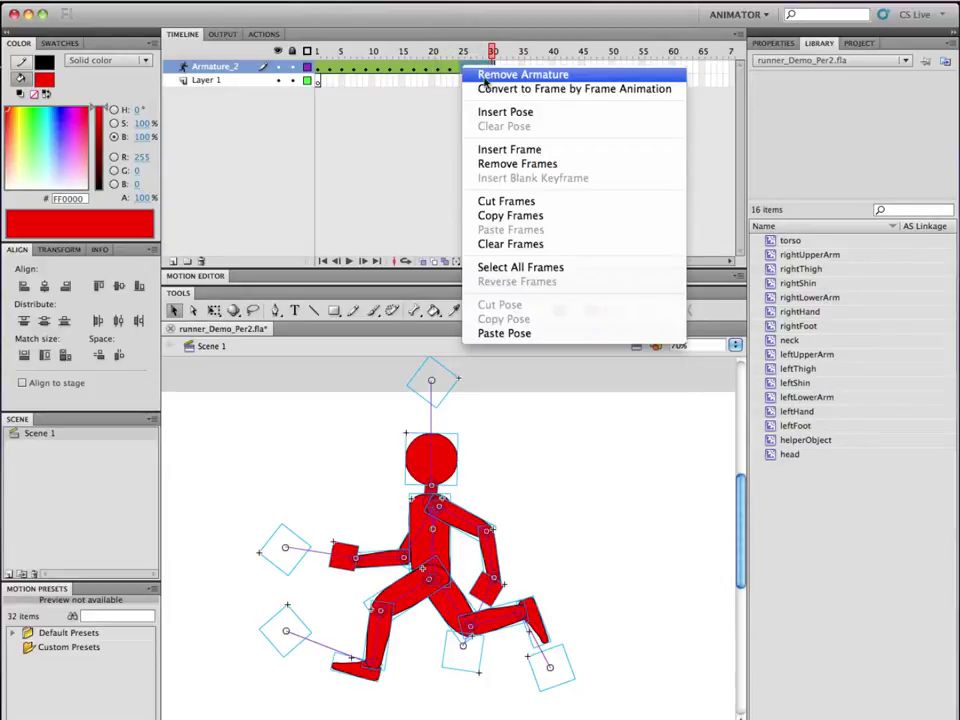
pyautogui.click(484, 163)
# Return to frame 1, preview the complete run cycle as a test movie and close the preview
pyautogui.moveTo(456, 52); pyautogui.dragTo(289, 52)
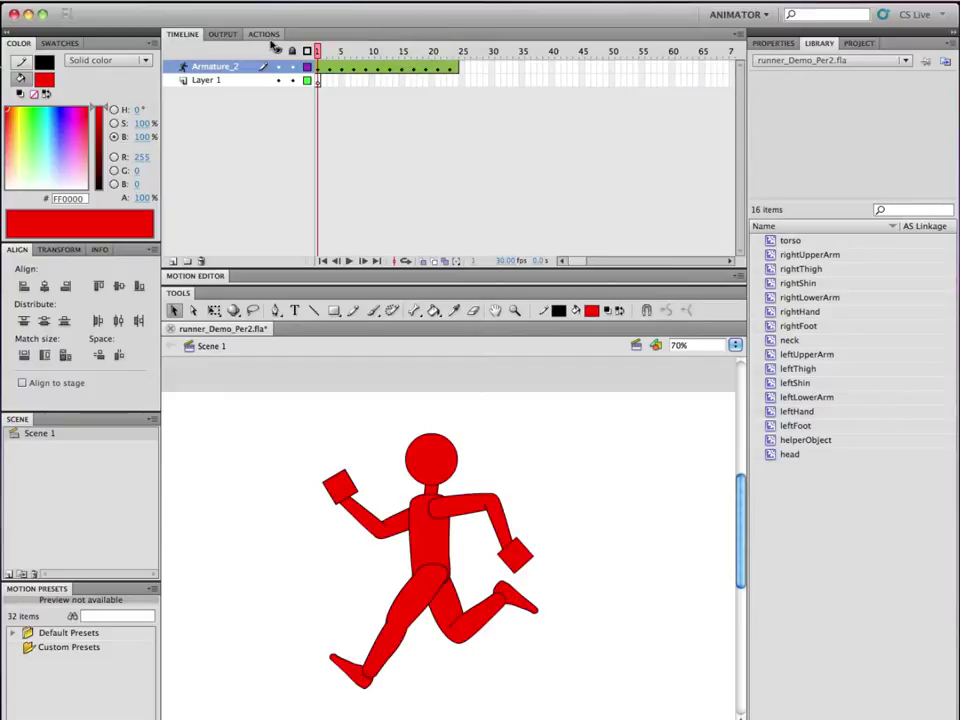
pyautogui.press('super+Return')
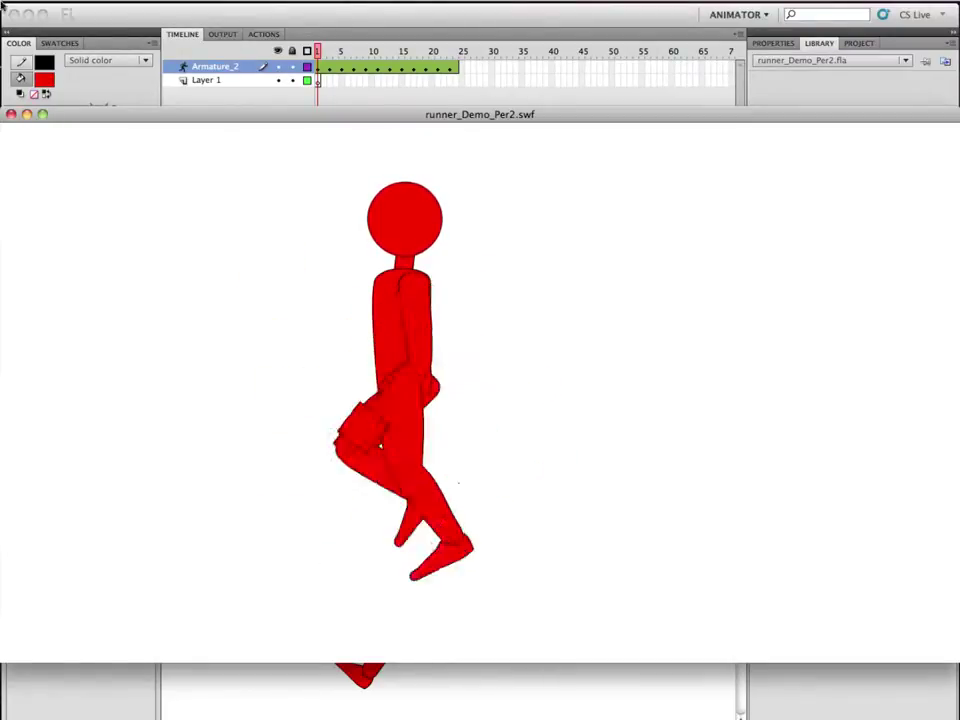
pyautogui.click(11, 114)
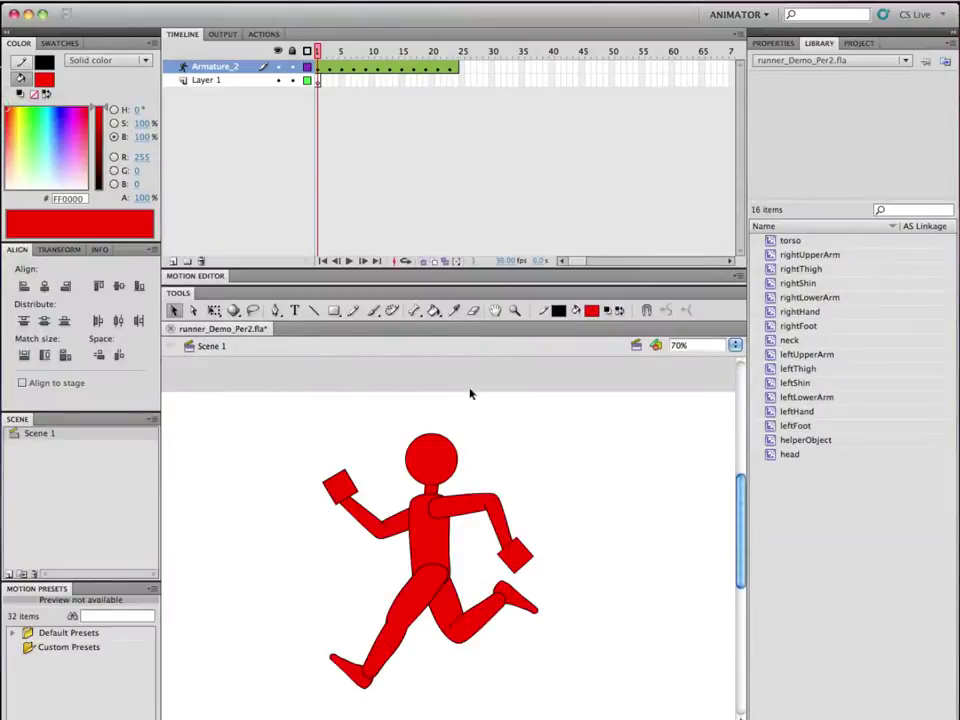
# At frame 12, open the rightThigh symbol for editing in place and pull in the bulging curve at its hip end
pyautogui.moveTo(352, 51); pyautogui.dragTo(386, 52)
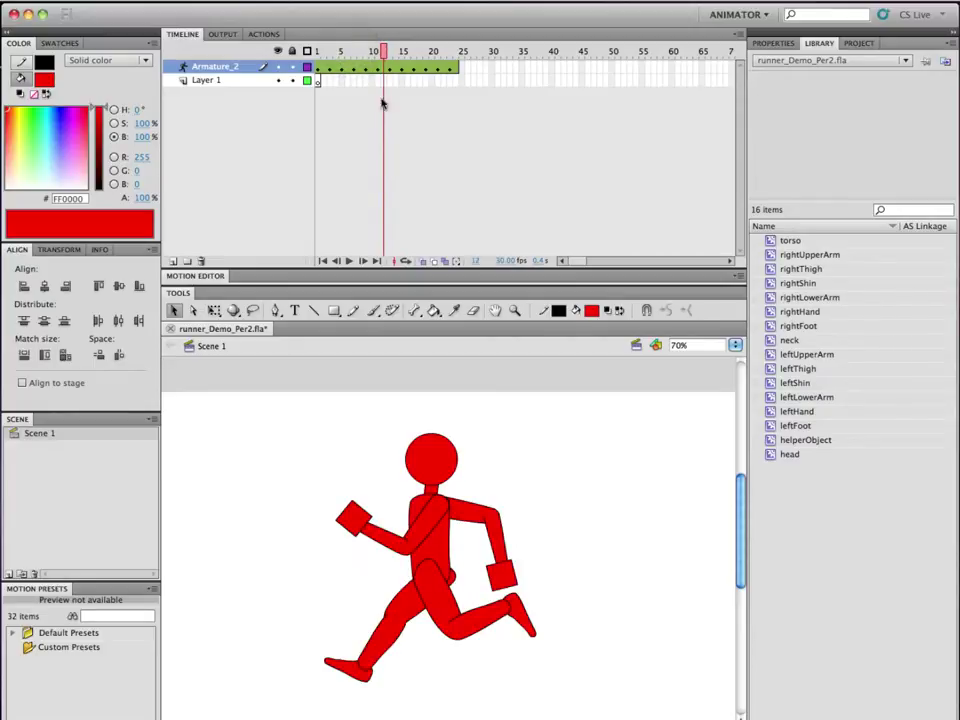
pyautogui.click(441, 585)
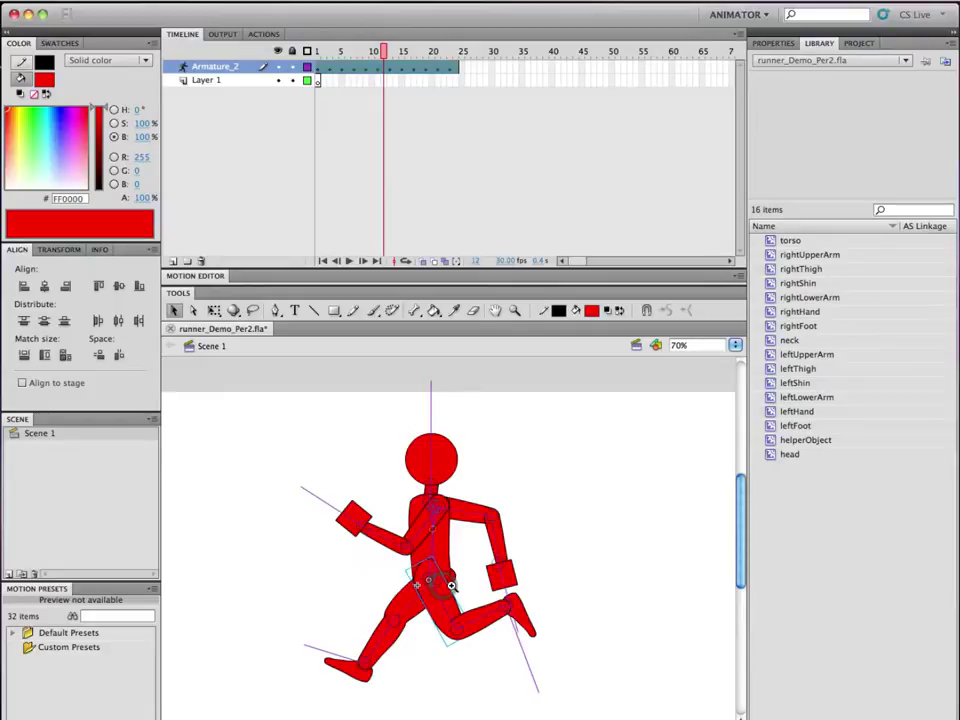
pyautogui.scroll(3, 451, 585)
pyautogui.click(370, 604)
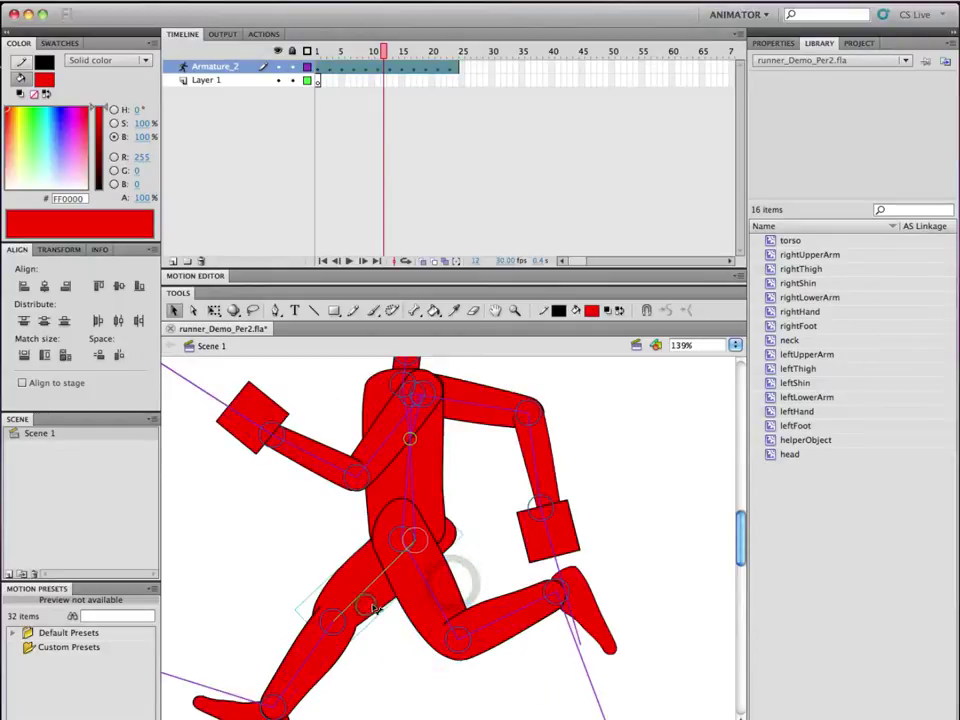
pyautogui.press('q')
pyautogui.doubleClick(376, 608)
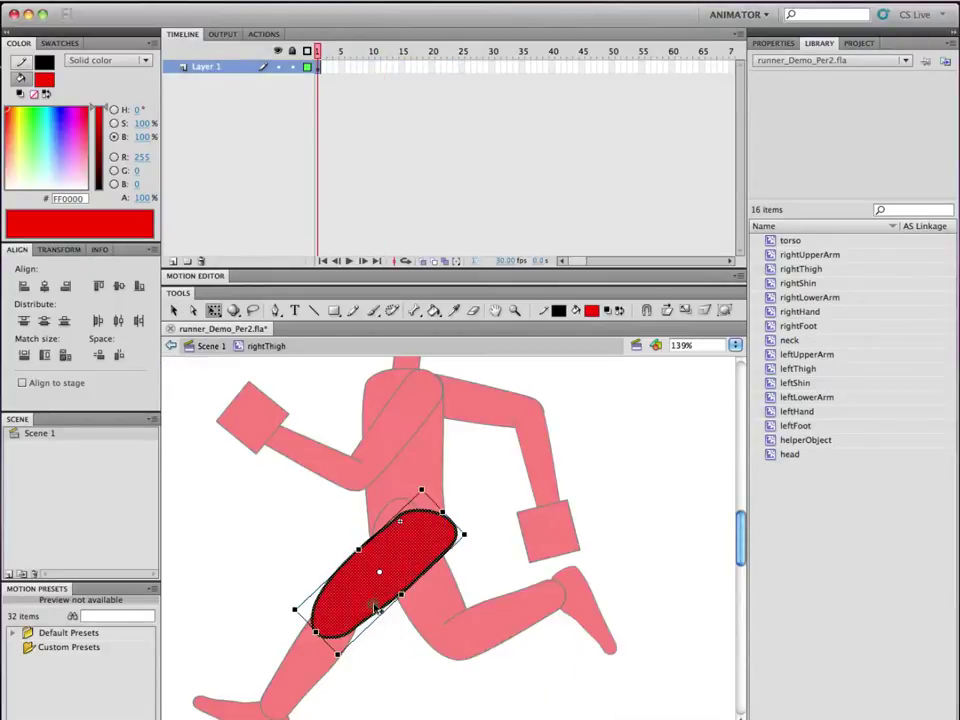
pyautogui.press('a')
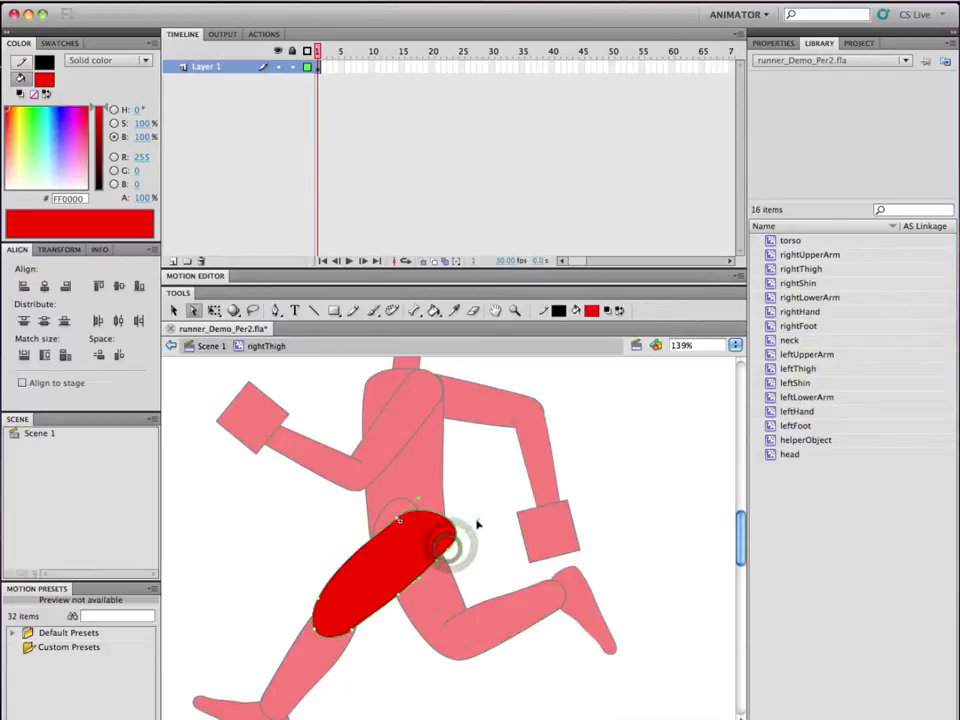
pyautogui.moveTo(477, 520); pyautogui.dragTo(465, 529)
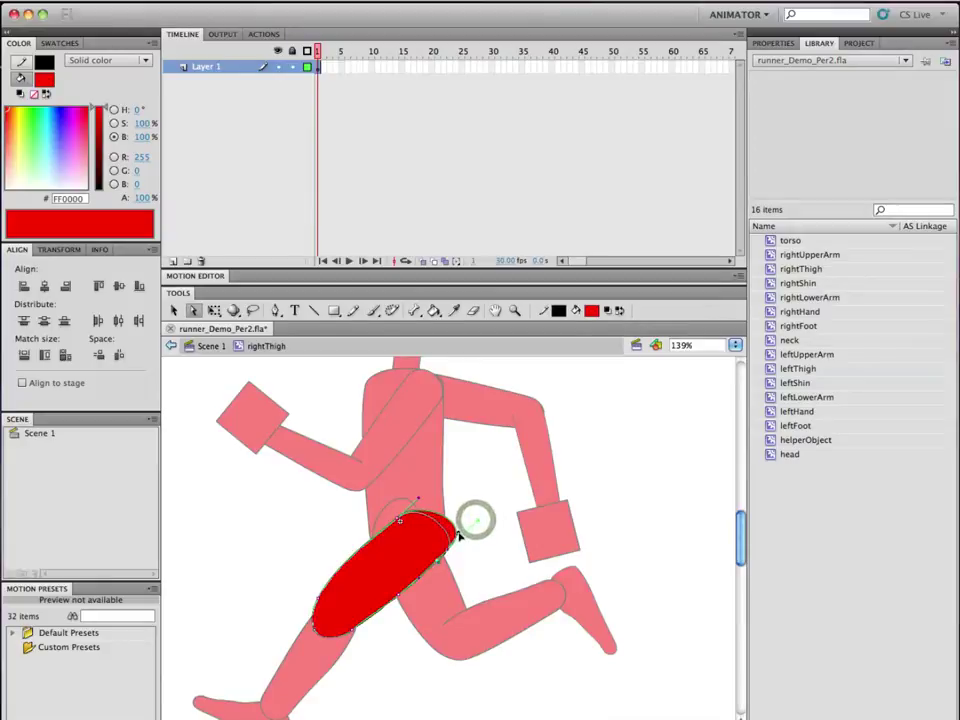
pyautogui.moveTo(462, 535); pyautogui.dragTo(462, 535)
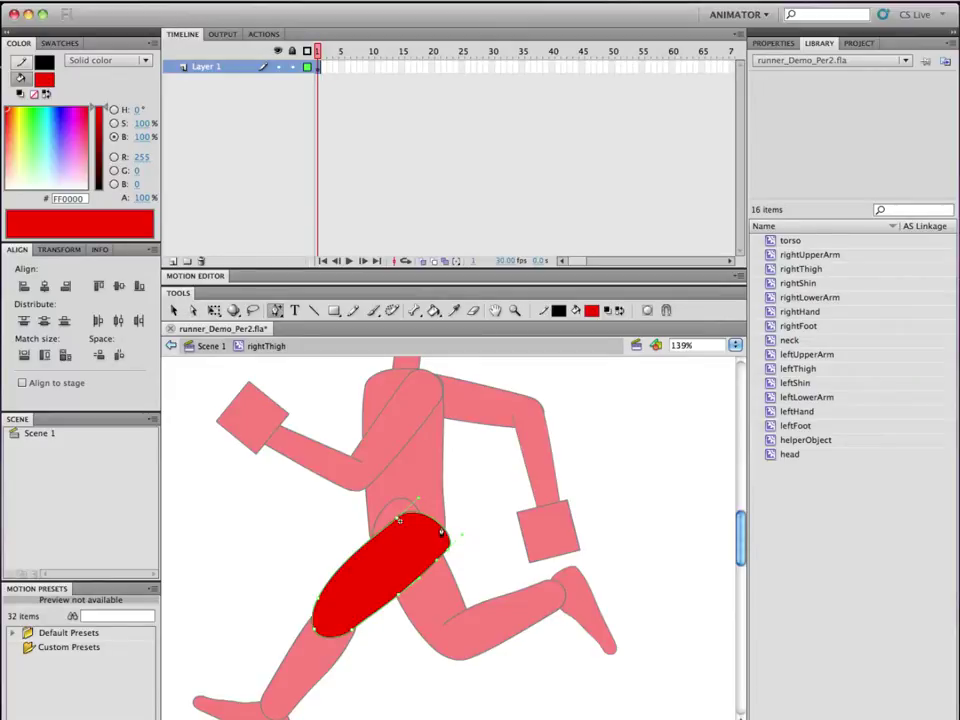
# Refine the thigh's hip-end anchor points so the rear outline lines up with the torso's back edge
pyautogui.press('a')
pyautogui.click(436, 529)
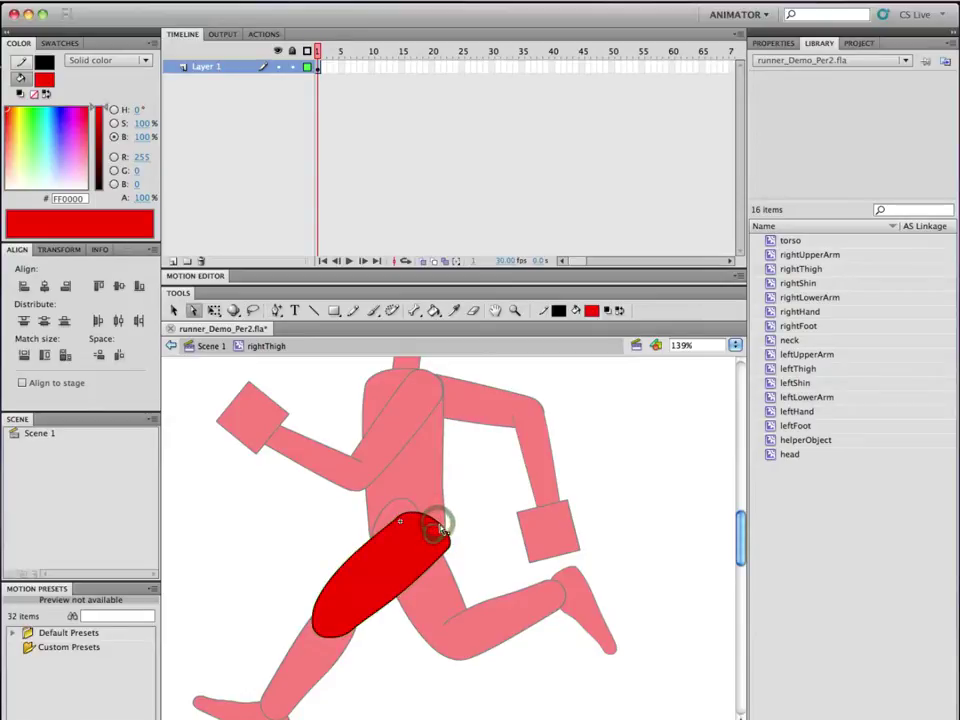
pyautogui.click(437, 522)
pyautogui.moveTo(437, 522); pyautogui.dragTo(426, 513)
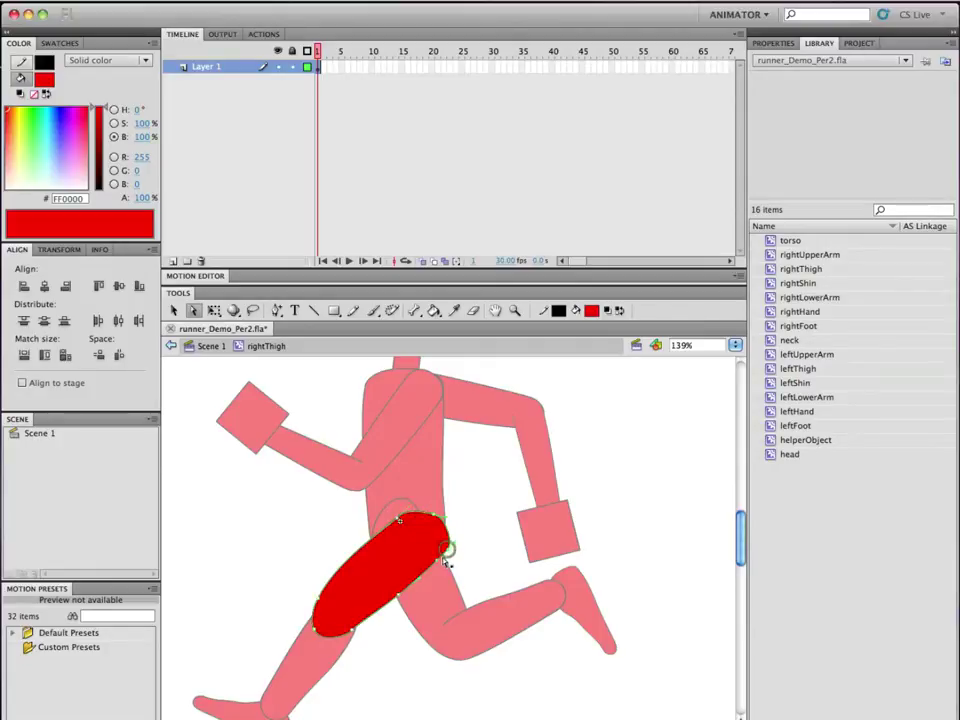
pyautogui.press('p')
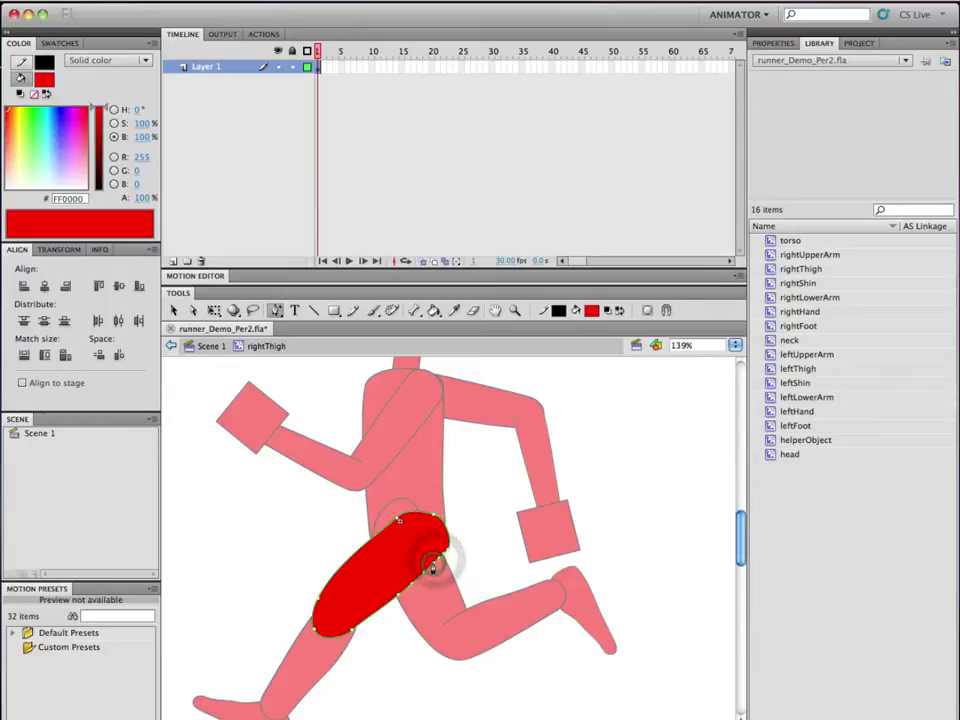
pyautogui.press('a')
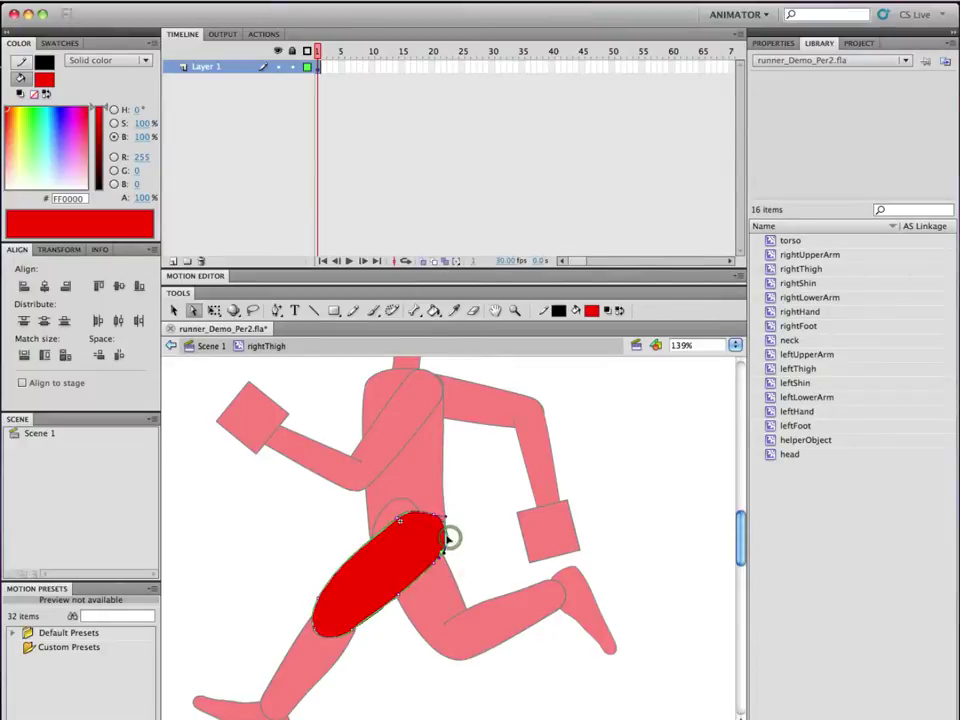
pyautogui.click(456, 531)
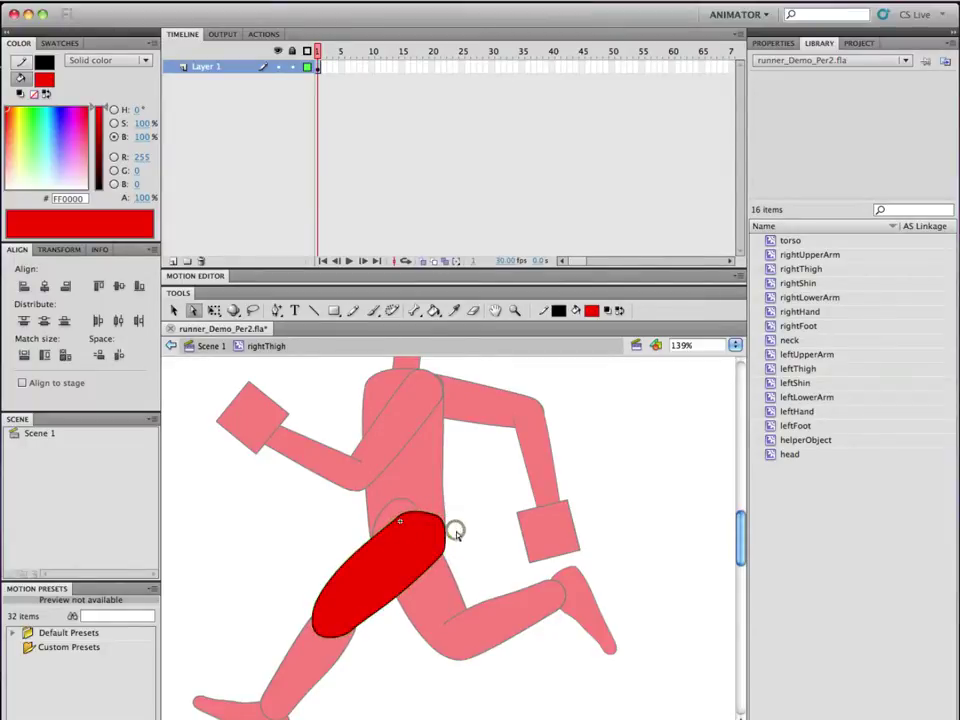
# Fine-tune the curve handle at the thigh's upper rear corner and return to Scene 1
pyautogui.click(443, 533)
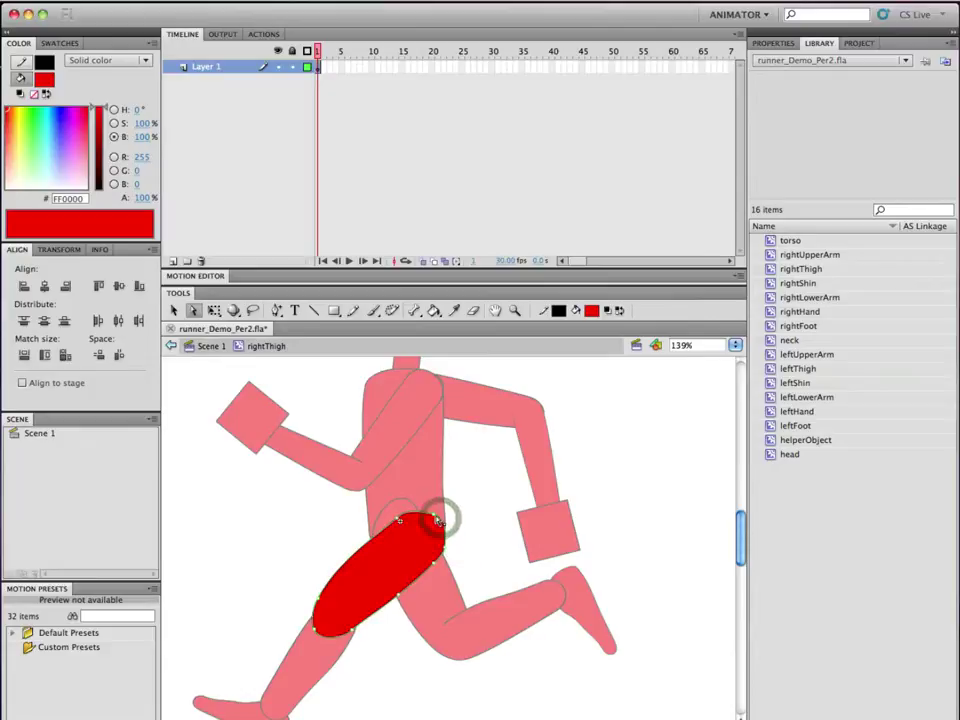
pyautogui.click(433, 514)
pyautogui.moveTo(445, 519); pyautogui.dragTo(446, 519)
pyautogui.click(473, 534)
pyautogui.click(207, 346)
pyautogui.click(207, 346)
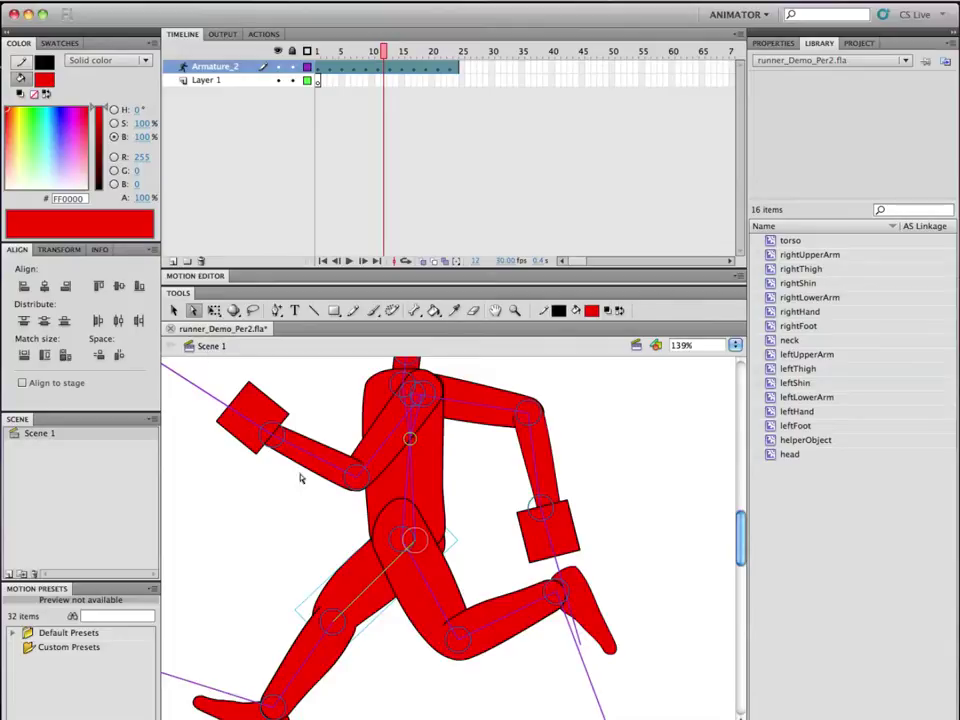
# Open the torso symbol in place, extend its lower curve downward over the hip and return to Scene 1
pyautogui.press('q')
pyautogui.click(440, 469)
pyautogui.doubleClick(440, 469)
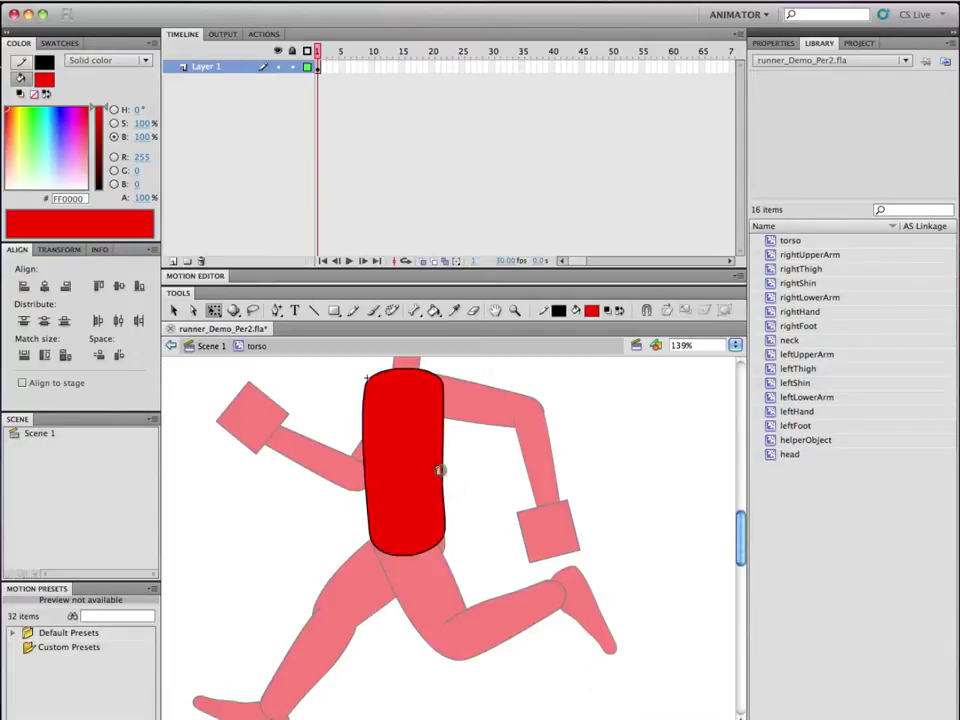
pyautogui.click(412, 553)
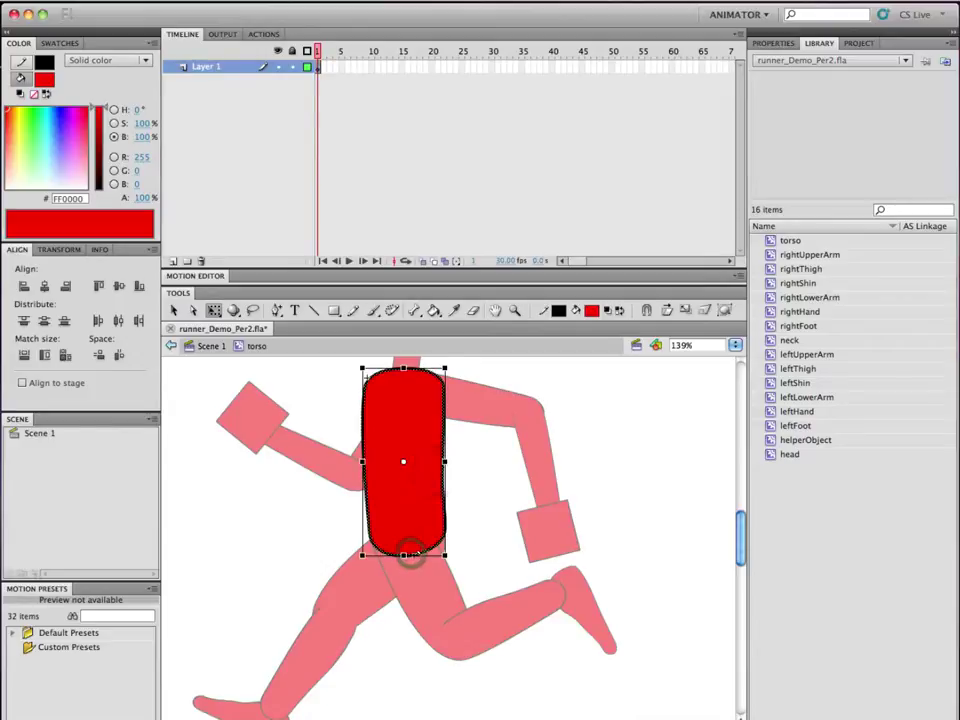
pyautogui.press('v')
pyautogui.click(422, 555)
pyautogui.click(419, 556)
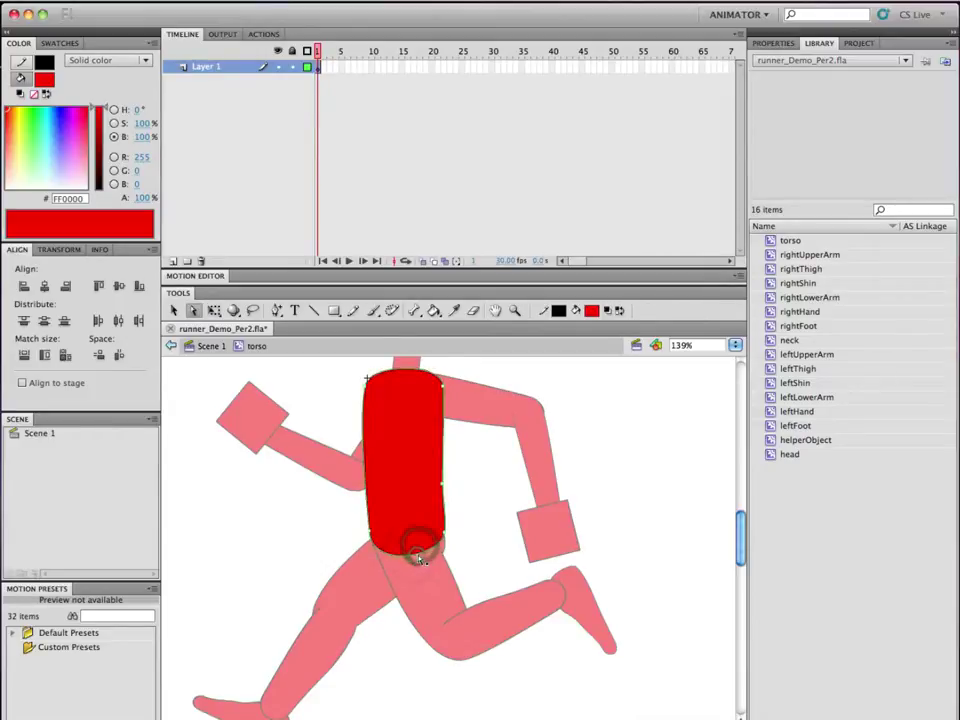
pyautogui.click(443, 532)
pyautogui.moveTo(437, 562)
pyautogui.mouseDown()
pyautogui.moveTo(439, 573)
pyautogui.moveTo(449, 546)
pyautogui.mouseUp()
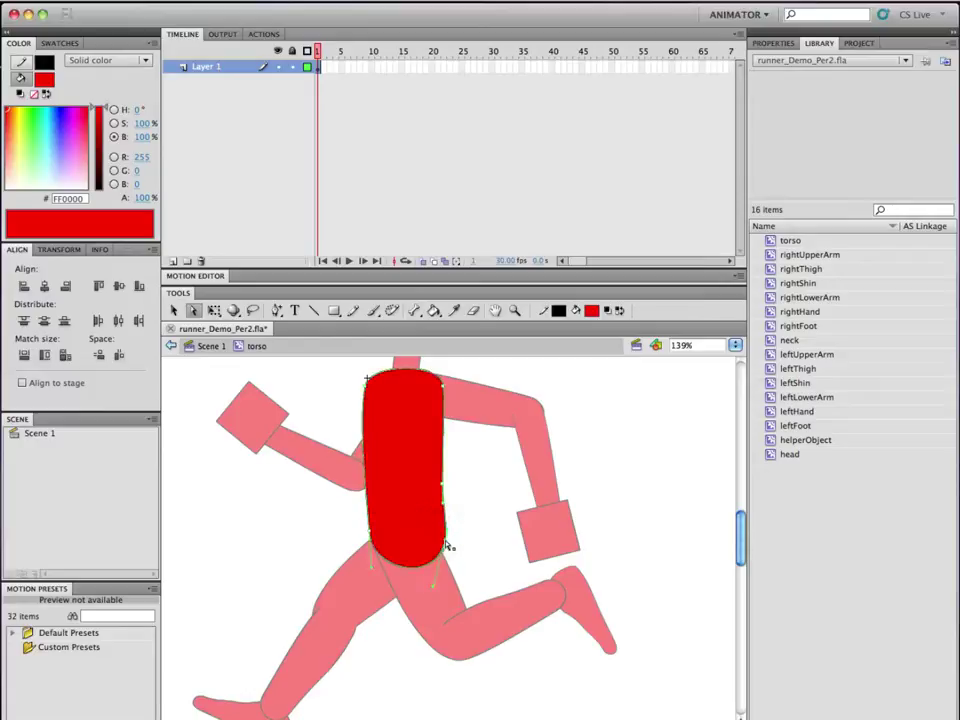
pyautogui.click(212, 348)
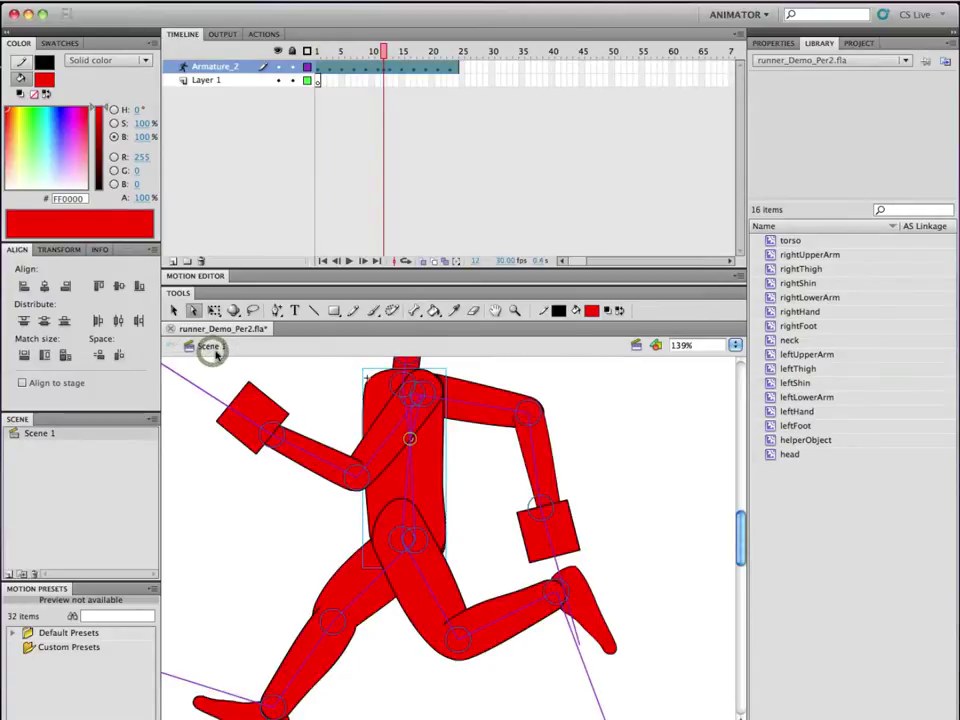
# Preview the run cycle with the reshaped thigh and torso as a test movie, and close the preview
pyautogui.press('super+Return')
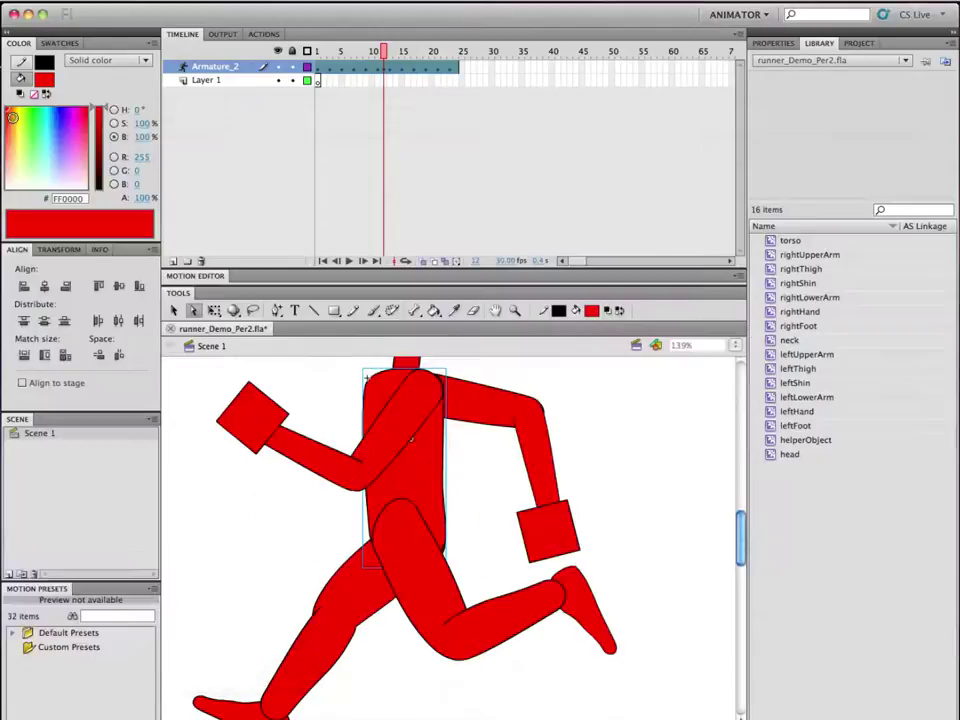
pyautogui.click(11, 115)
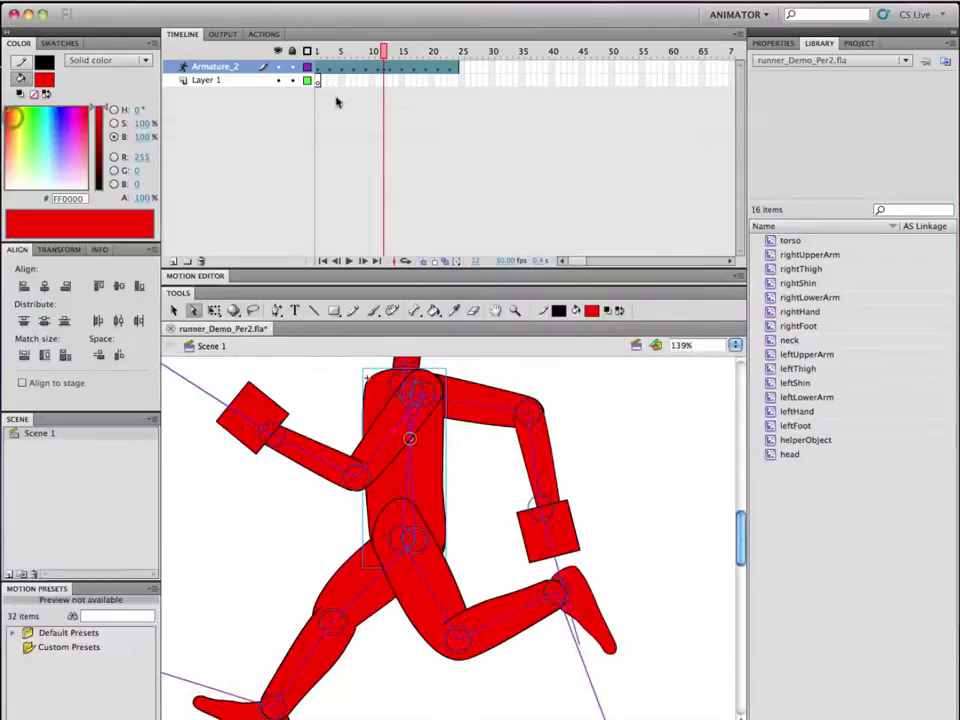
# Cut the extra pose at frame 12 of the Armature_2 layer and check the run cycle back to frame 1
pyautogui.click(449, 50)
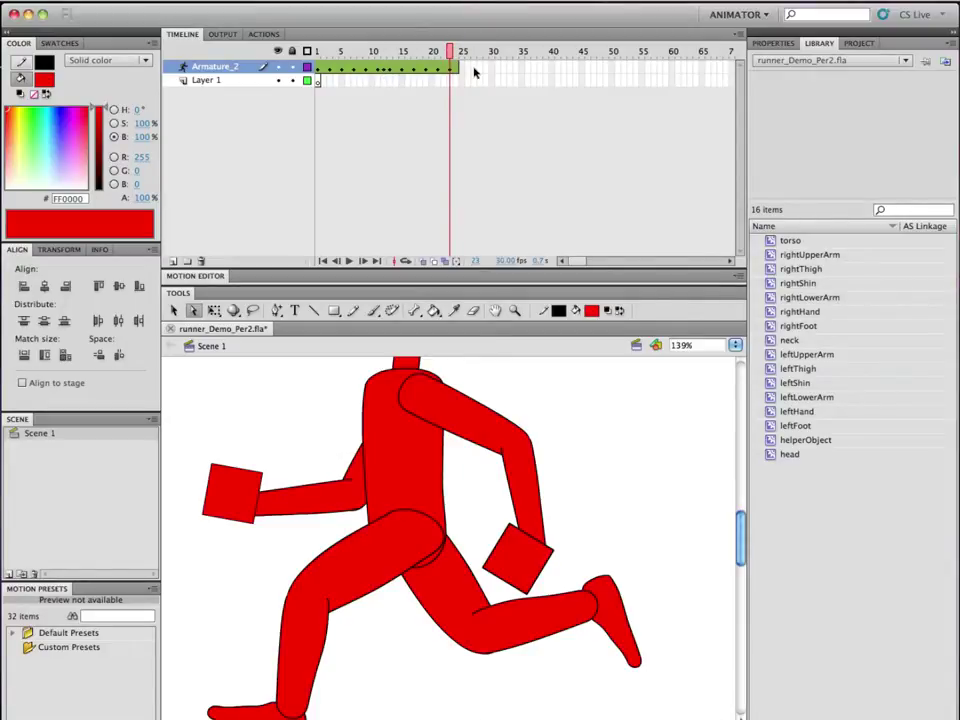
pyautogui.press('.')
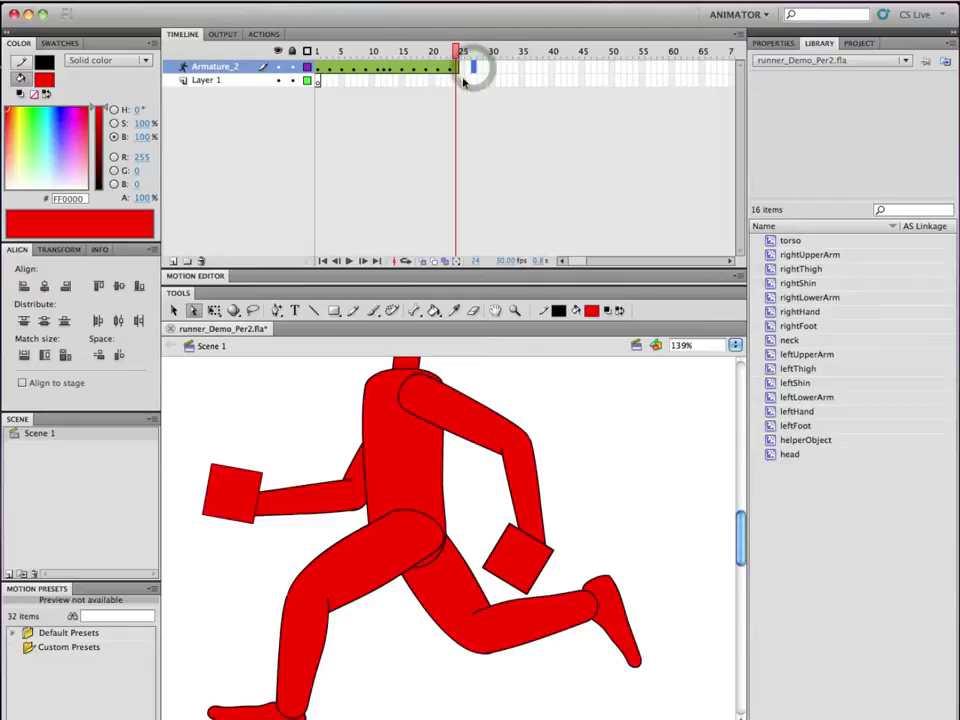
pyautogui.click(381, 51)
pyautogui.moveTo(383, 51)
pyautogui.mouseDown()
pyautogui.moveTo(401, 51)
pyautogui.moveTo(383, 51)
pyautogui.mouseUp()
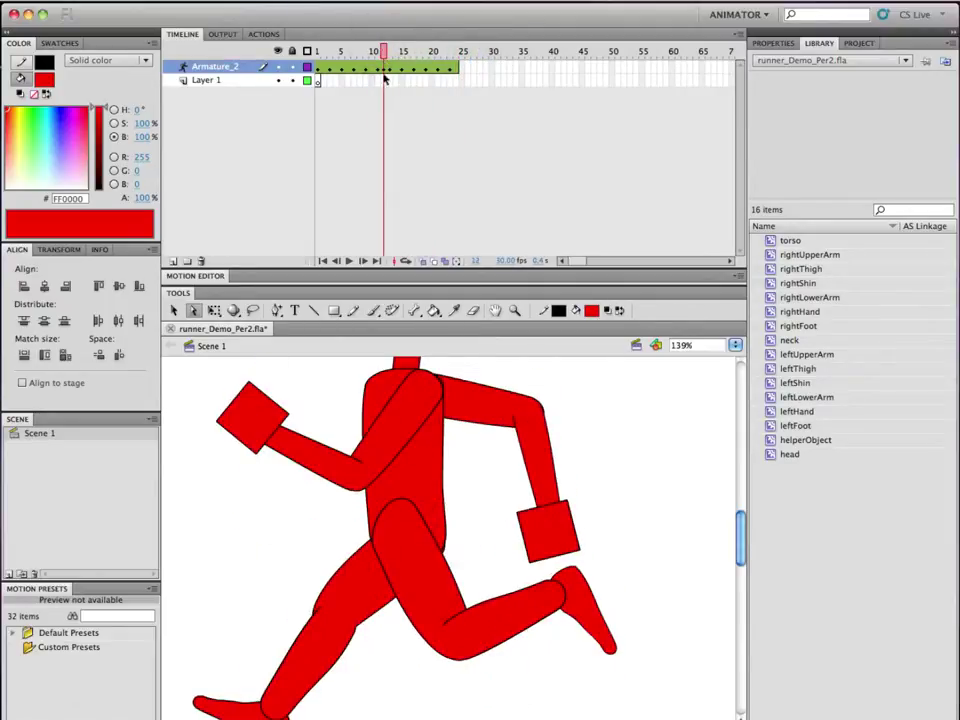
pyautogui.click(384, 68)
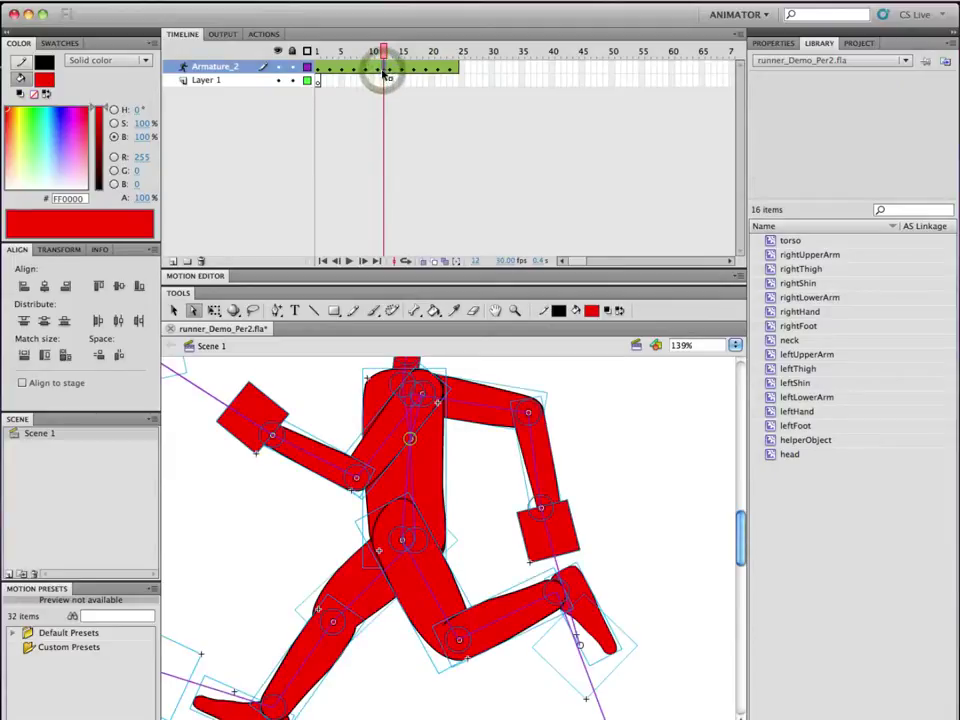
pyautogui.rightClick(384, 74)
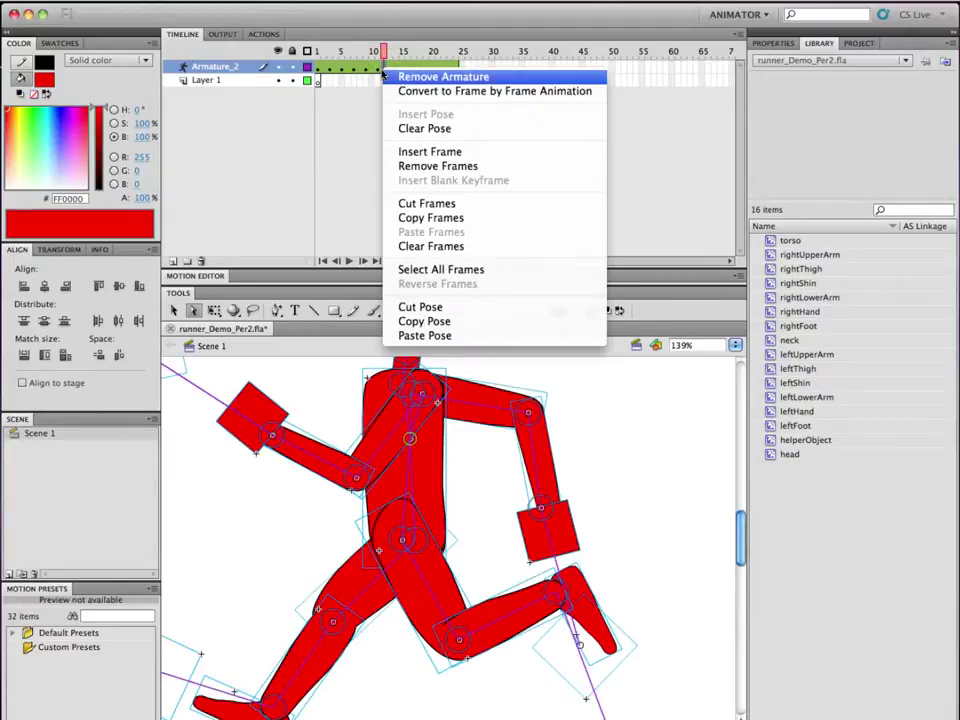
pyautogui.click(440, 308)
pyautogui.moveTo(350, 51); pyautogui.dragTo(307, 53)
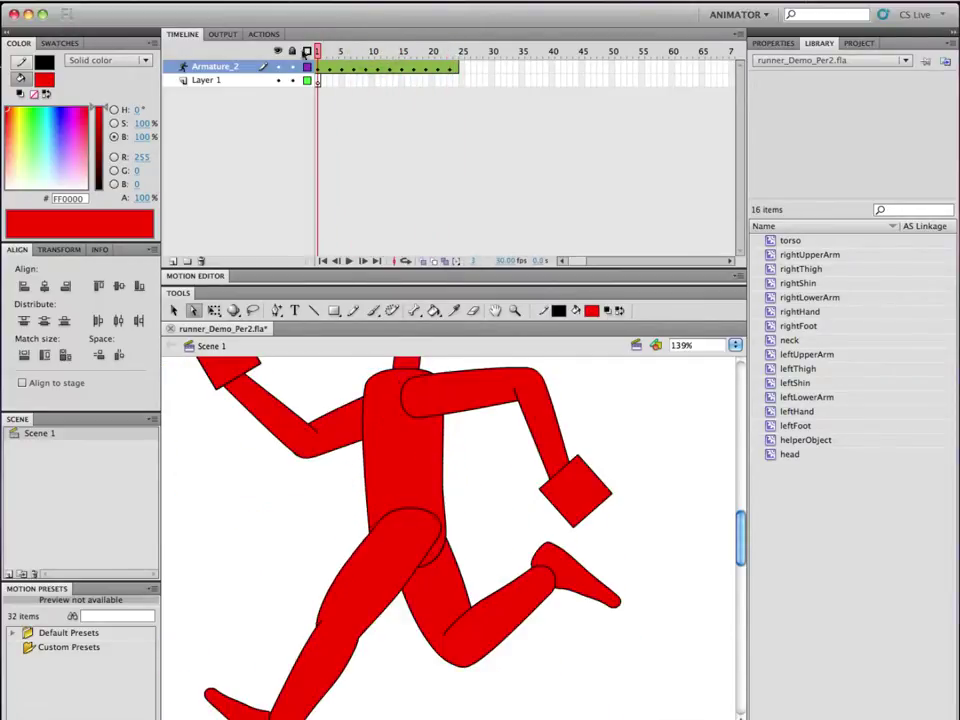
# Extend the Armature_2 layer by inserting a frame at frame 25
pyautogui.click(461, 68)
pyautogui.rightClick(458, 67)
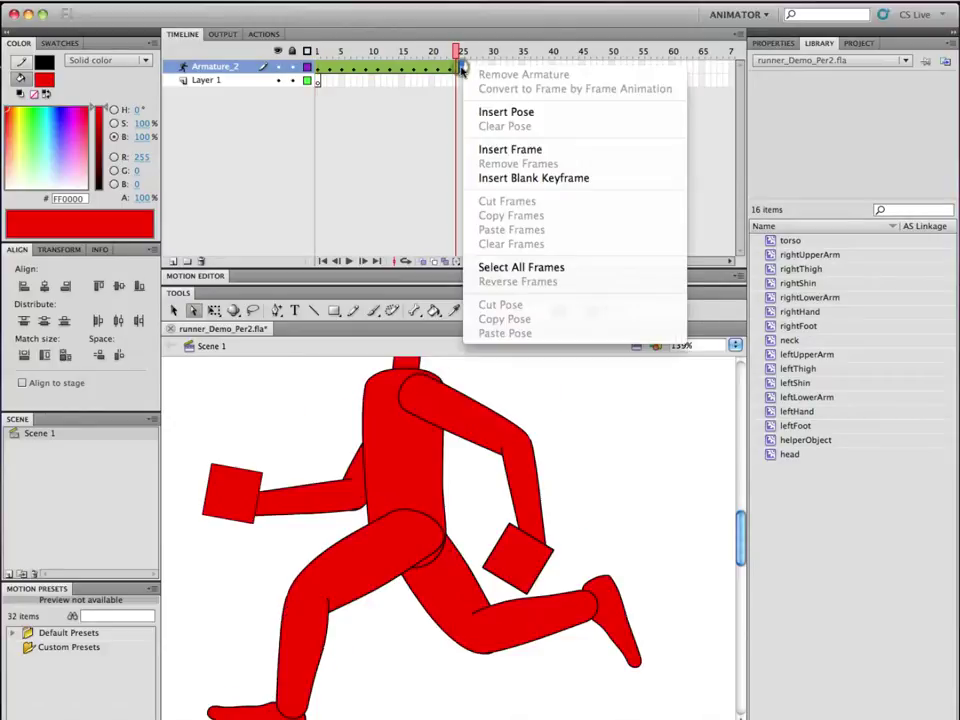
pyautogui.click(494, 149)
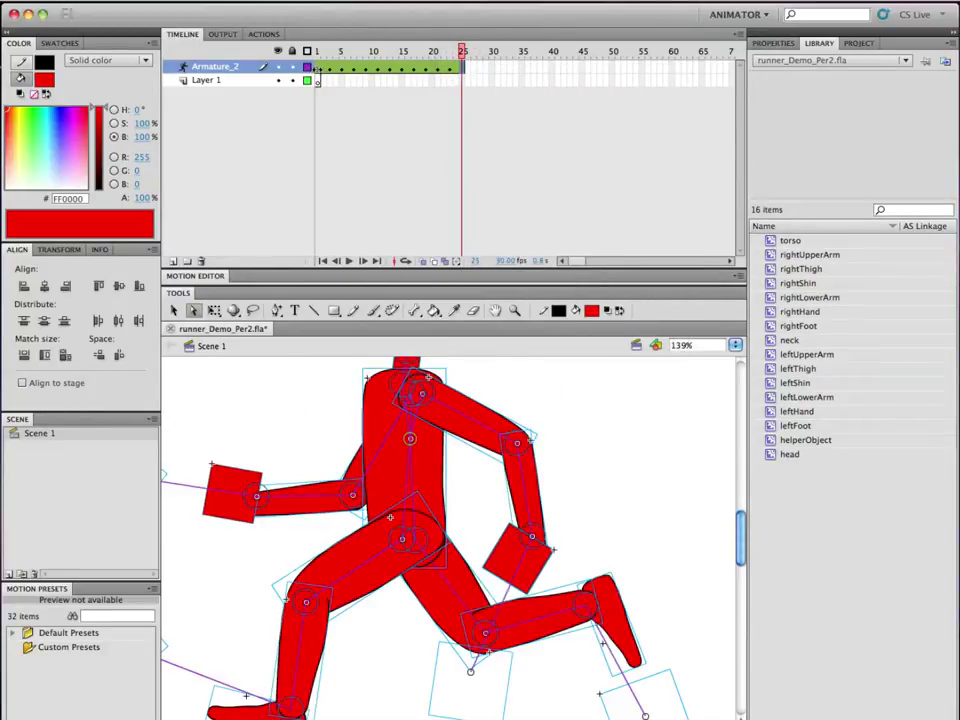
# Copy the armature's pose from frame 1 and paste it at frame 25
pyautogui.click(317, 68)
pyautogui.click(317, 77)
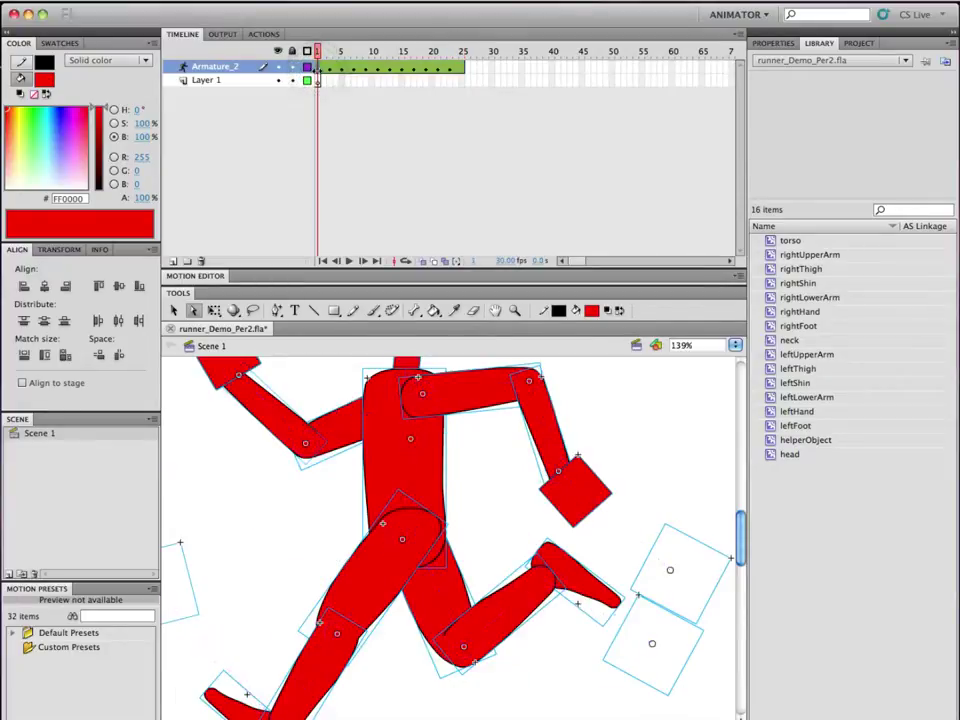
pyautogui.rightClick(318, 72)
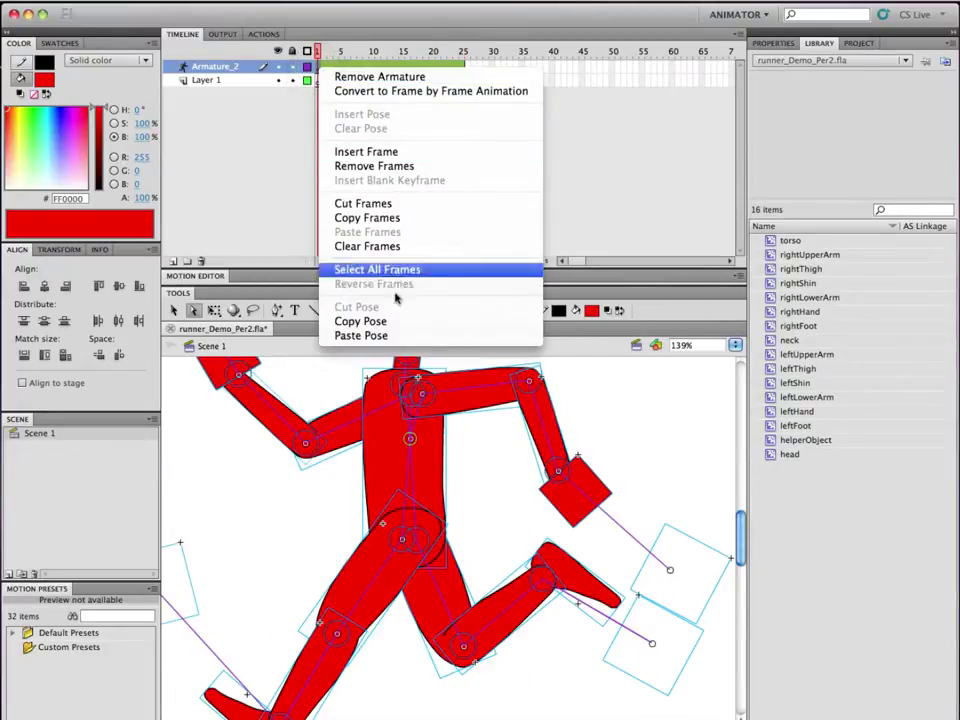
pyautogui.click(396, 322)
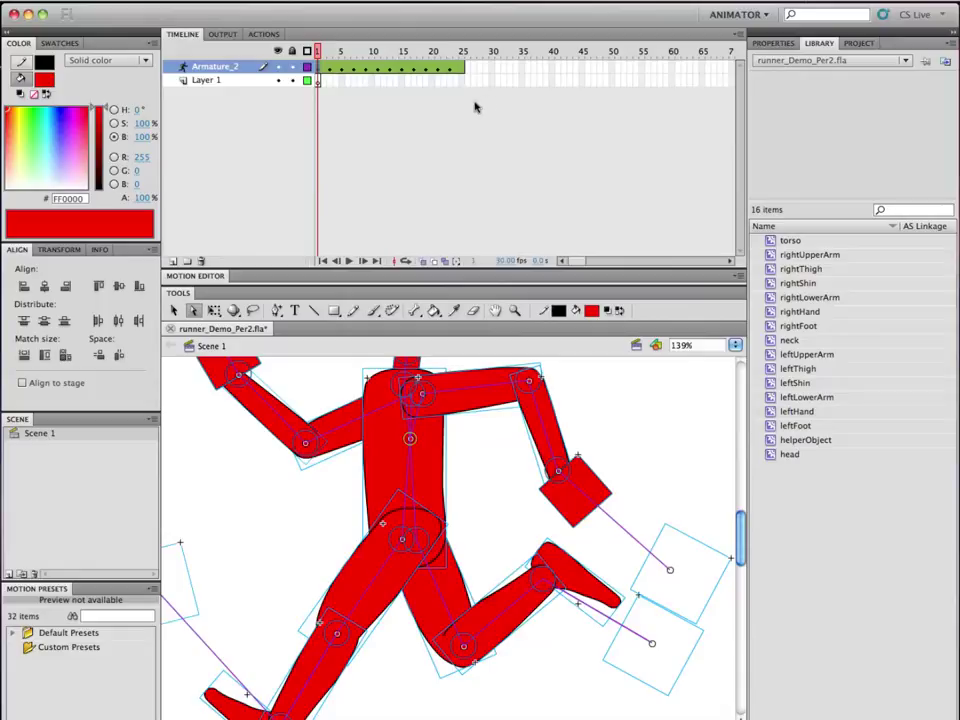
pyautogui.click(461, 51)
pyautogui.rightClick(462, 73)
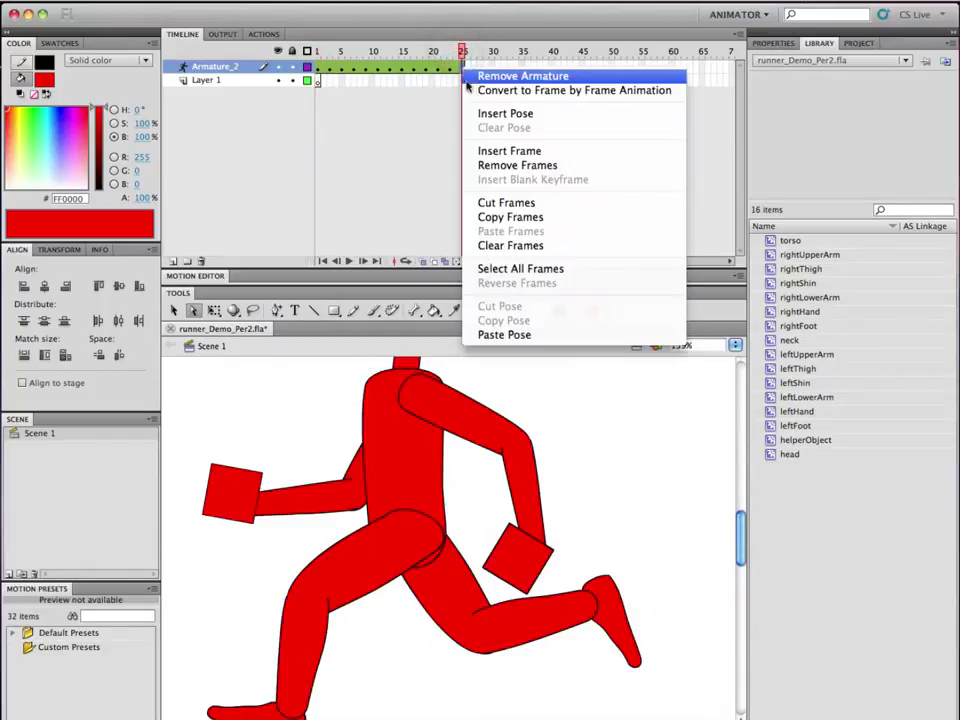
pyautogui.click(504, 334)
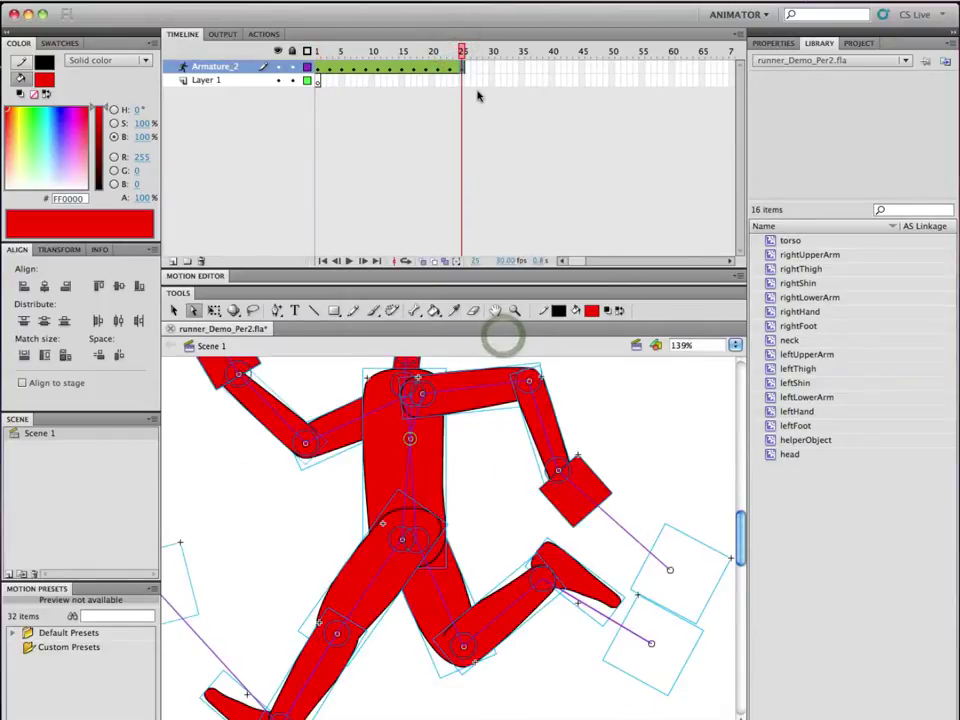
# Scrub back through the run cycle, preview it as a test movie and close the preview
pyautogui.moveTo(463, 51); pyautogui.dragTo(264, 51)
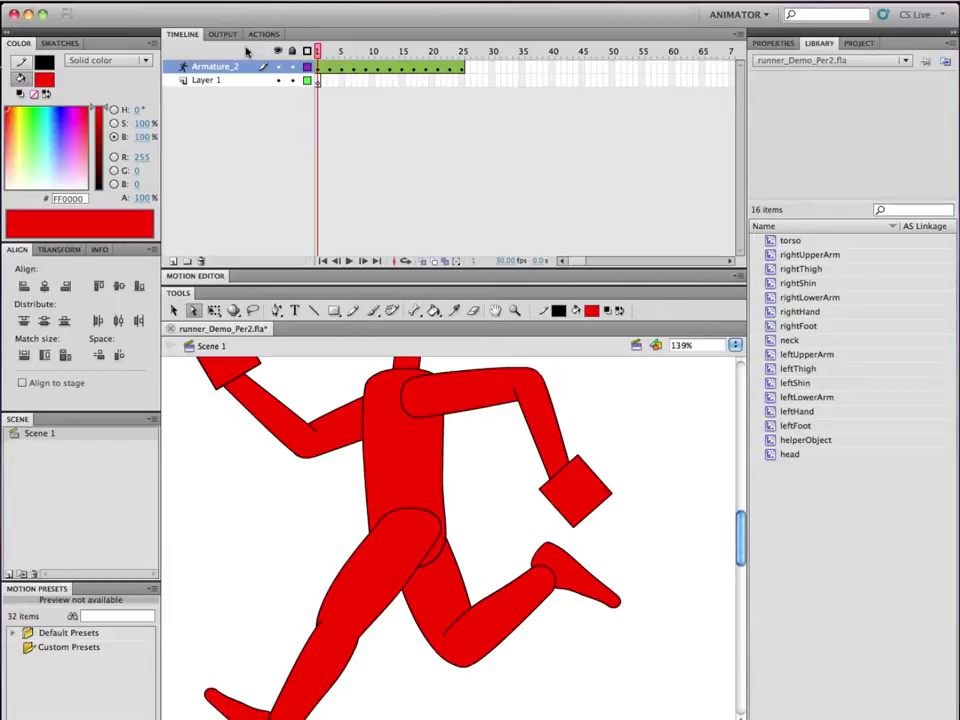
pyautogui.press('super+Return')
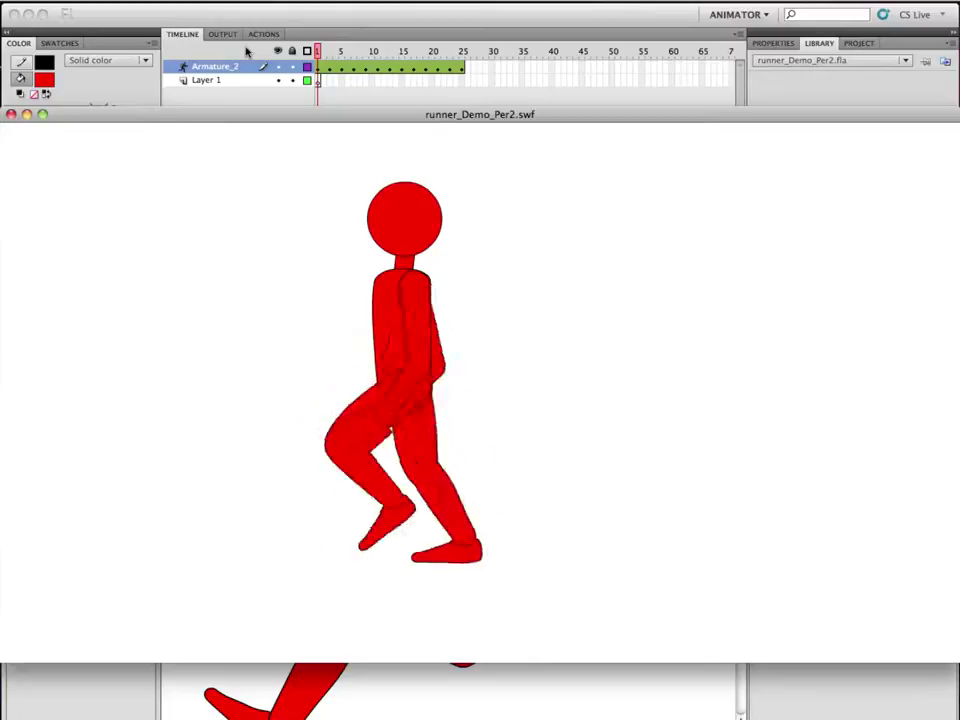
pyautogui.click(11, 114)
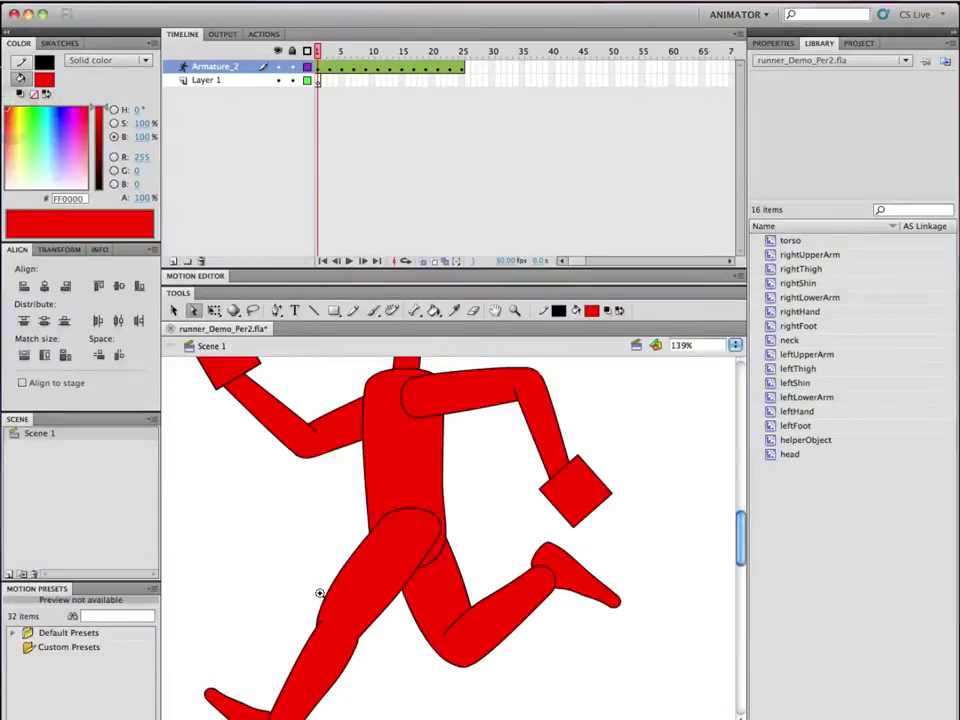
# Select the whole rigged figure on the stage and convert it to a movie clip symbol named runner_all
pyautogui.keyDown('alt'); pyautogui.keyDown('super'); pyautogui.click(418, 582); pyautogui.keyUp('super'); pyautogui.keyUp('alt')
pyautogui.keyDown('alt'); pyautogui.click(418, 582); pyautogui.keyUp('alt')
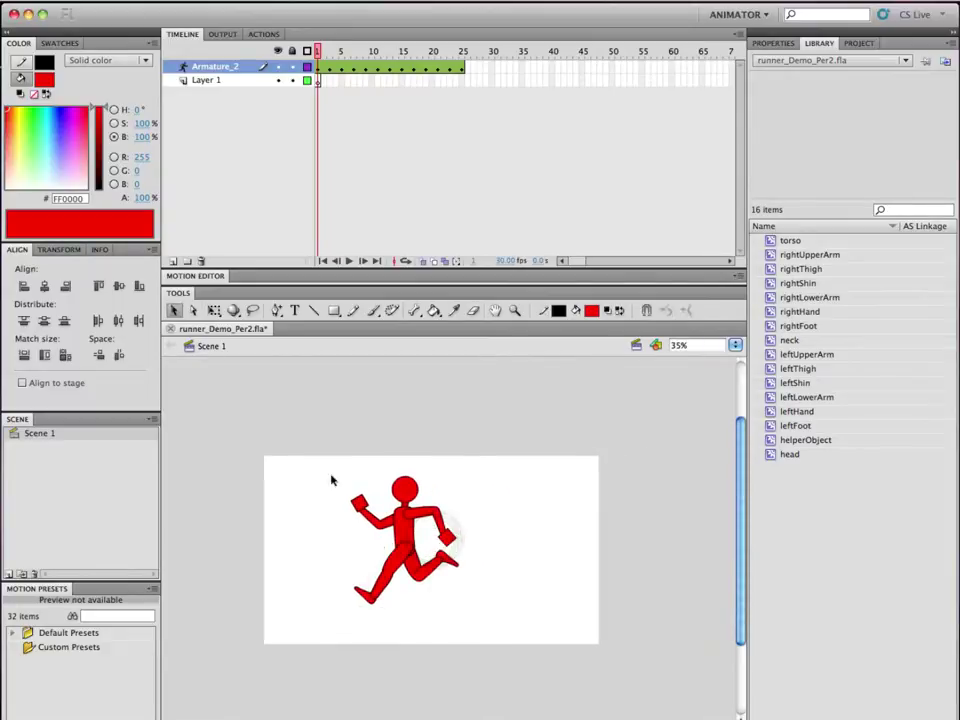
pyautogui.press('super+a')
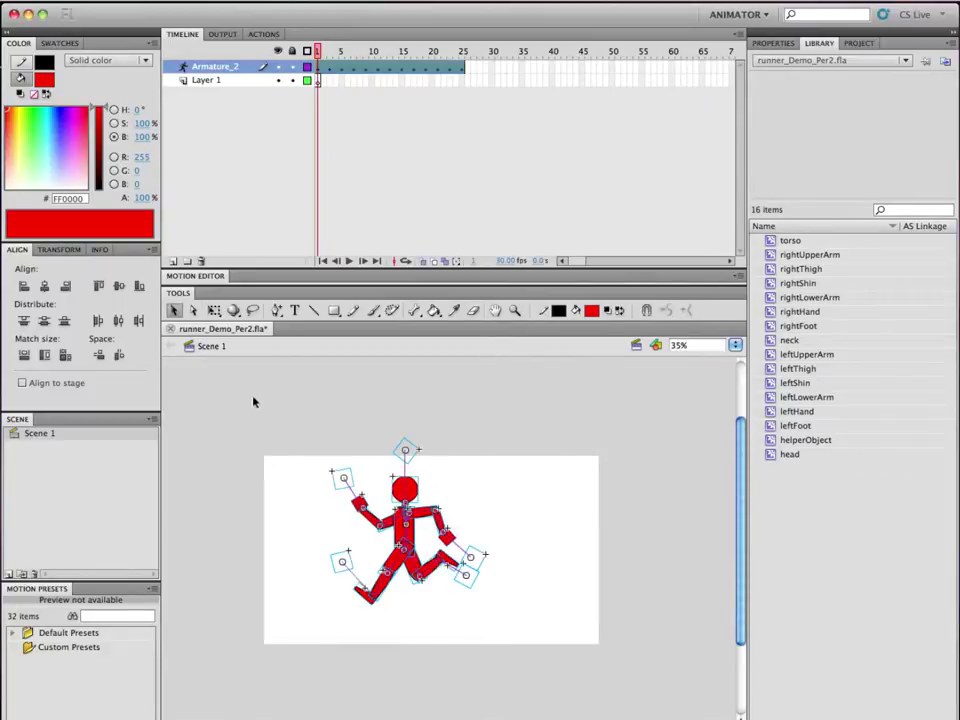
pyautogui.rightClick(413, 537)
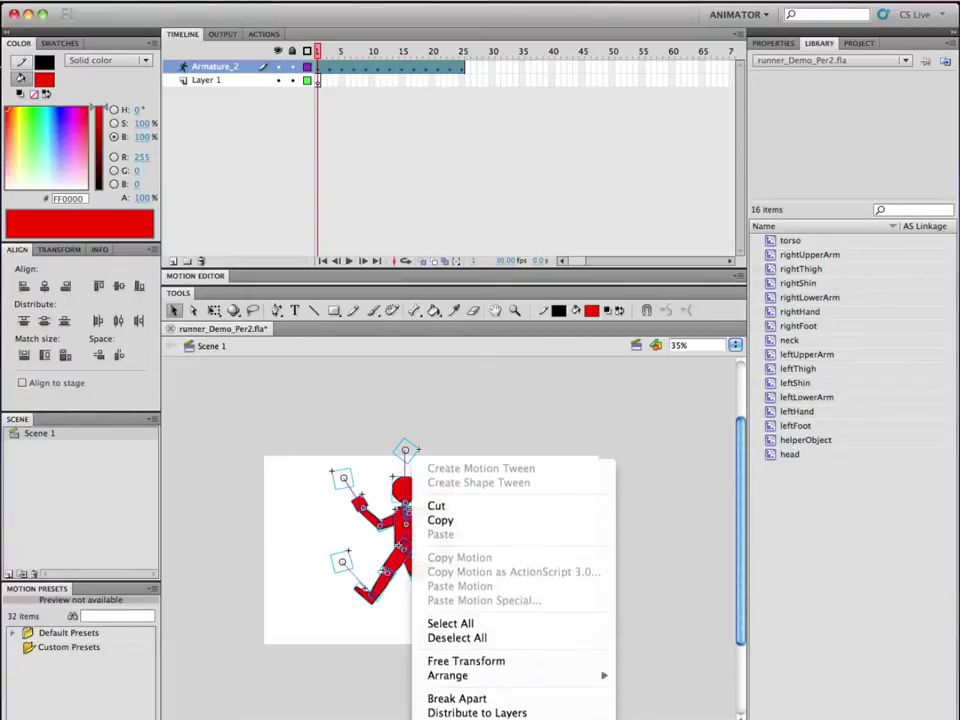
pyautogui.click(470, 717)
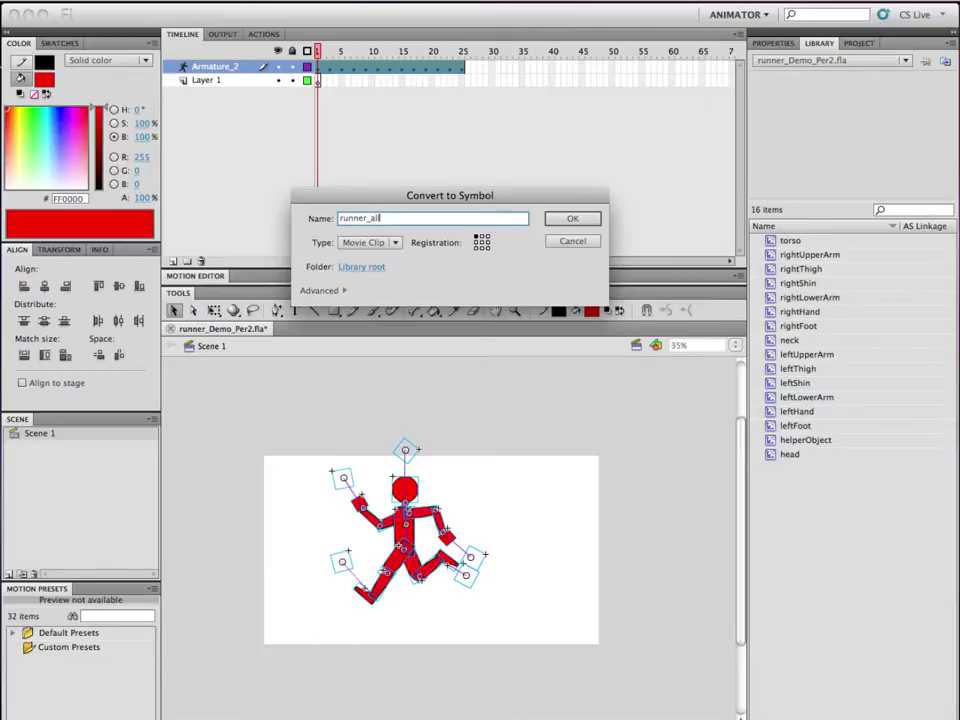
pyautogui.write('runner_all')
pyautogui.press('Return')
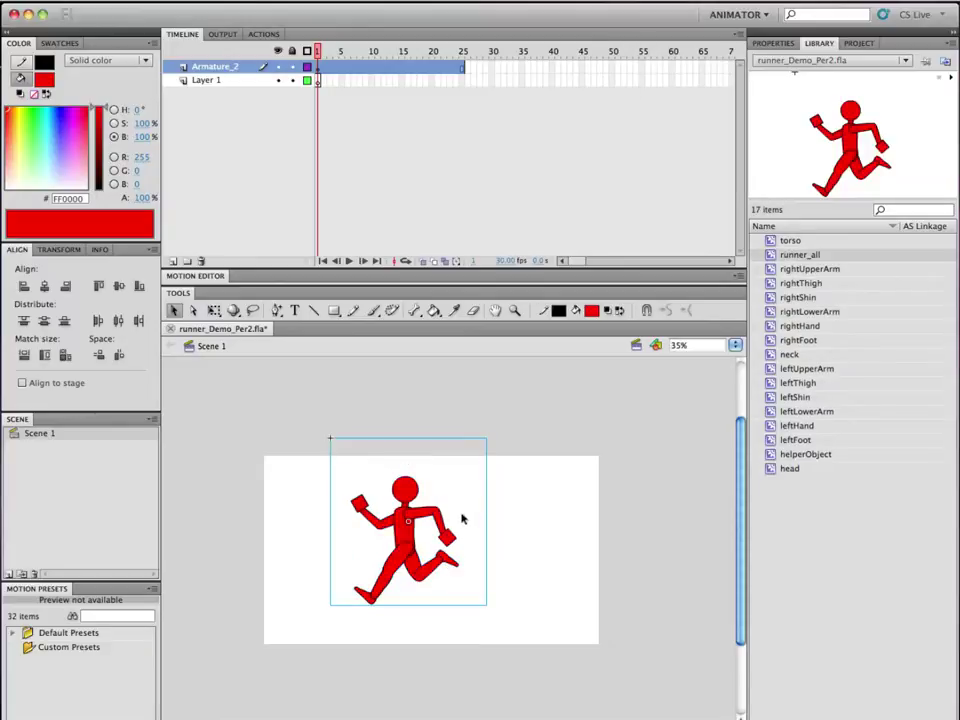
# Move the runner_all instance just outside the stage's right edge and extend its layer to frame 60
pyautogui.moveTo(413, 538); pyautogui.dragTo(665, 553)
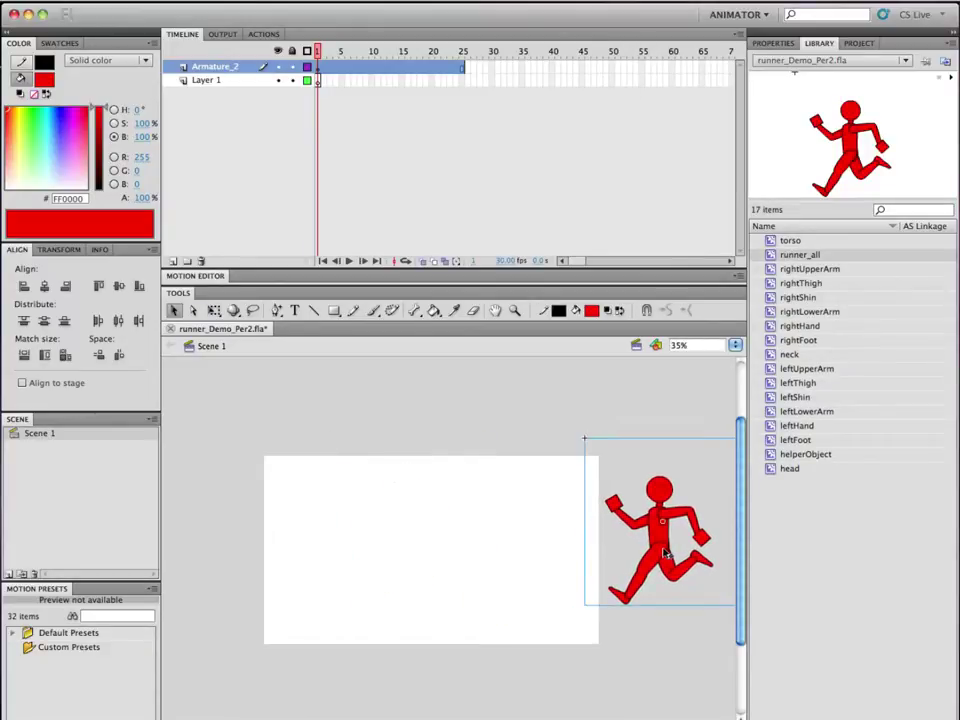
pyautogui.click(671, 68)
pyautogui.rightClick(671, 68)
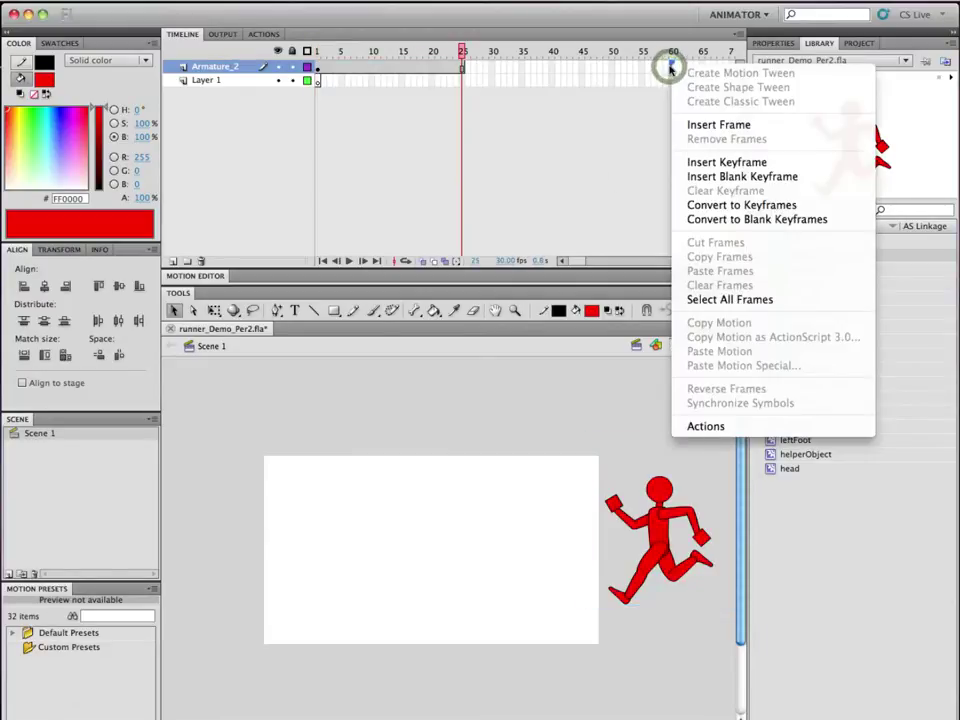
pyautogui.click(716, 121)
# Create a motion tween on the runner's layer and move the runner beyond the stage's left edge at frame 60
pyautogui.rightClick(478, 68)
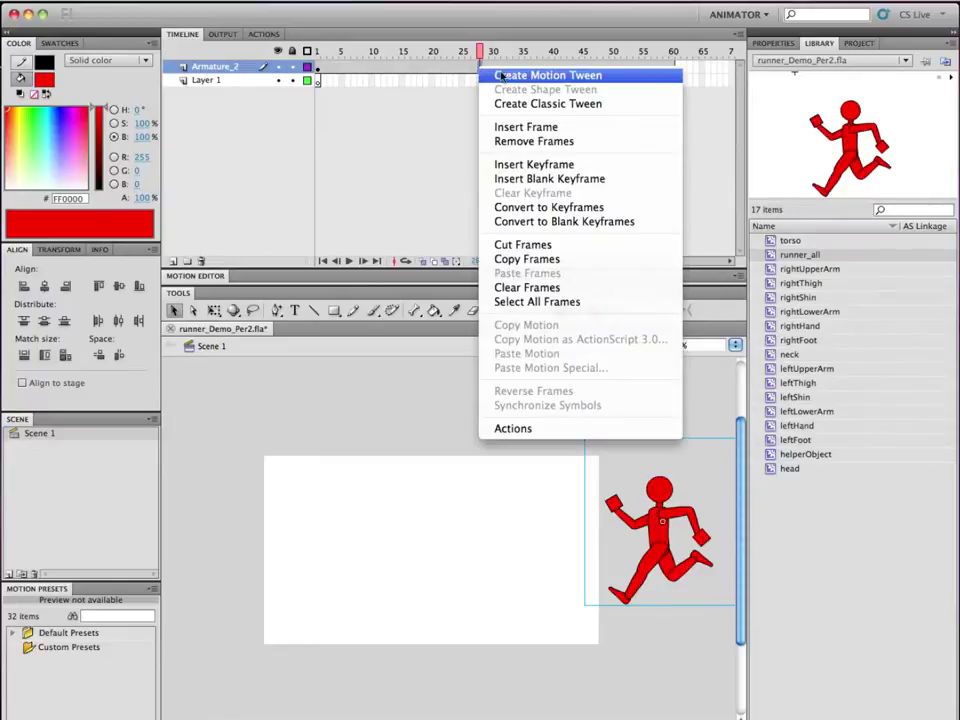
pyautogui.click(489, 74)
pyautogui.moveTo(588, 45); pyautogui.dragTo(672, 52)
pyautogui.moveTo(657, 528); pyautogui.dragTo(203, 521)
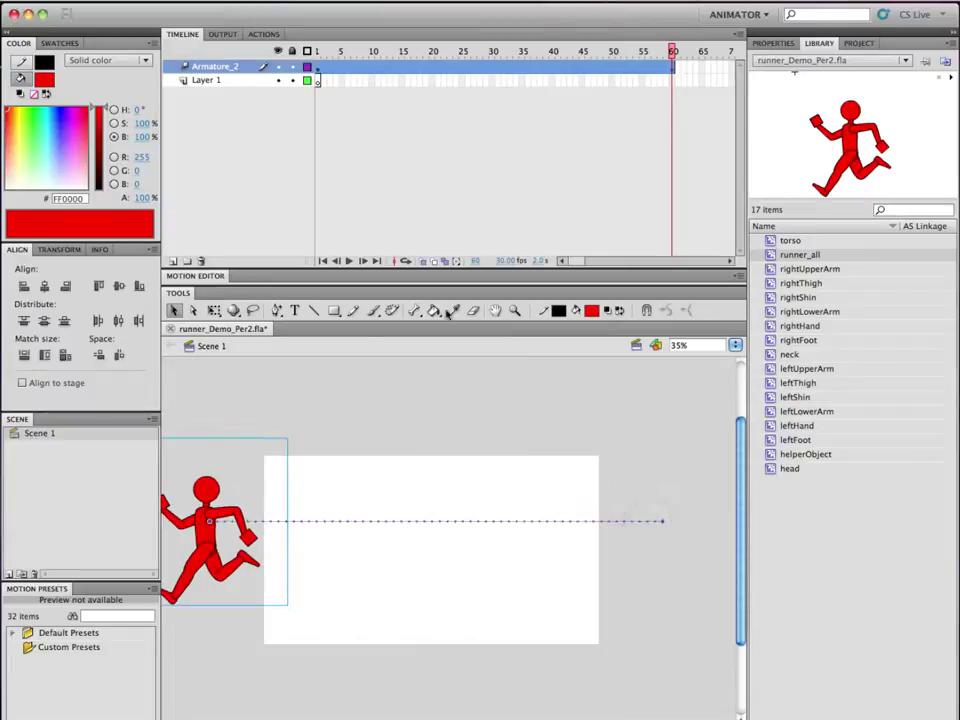
# Check the runner's motion across the stage by scrubbing the tween and playing it as a test movie
pyautogui.moveTo(626, 54); pyautogui.dragTo(464, 55)
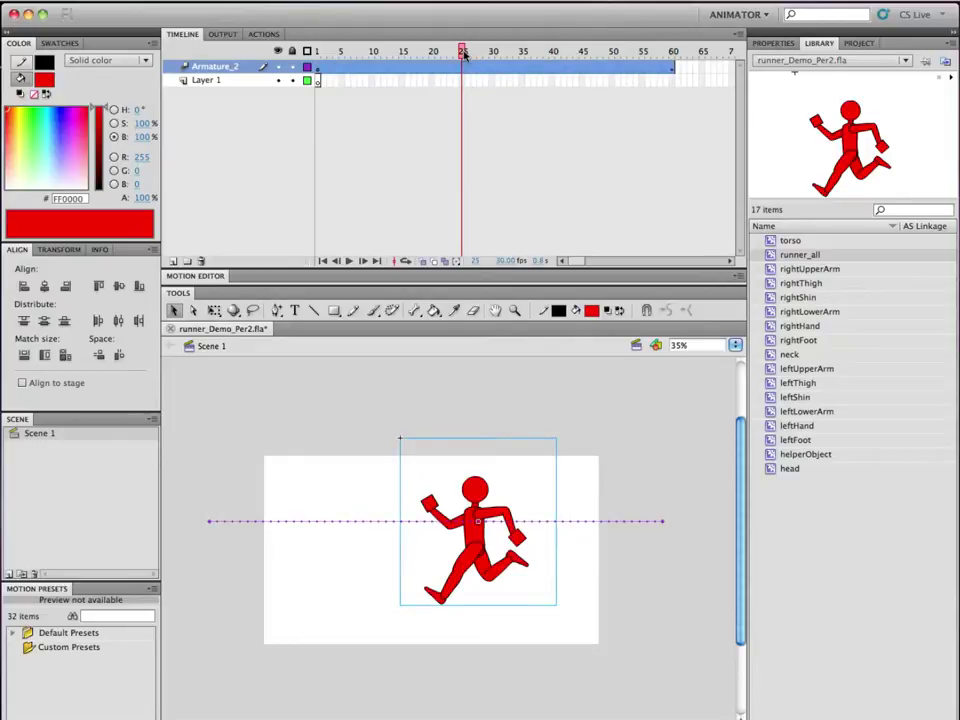
pyautogui.press('super+Return')
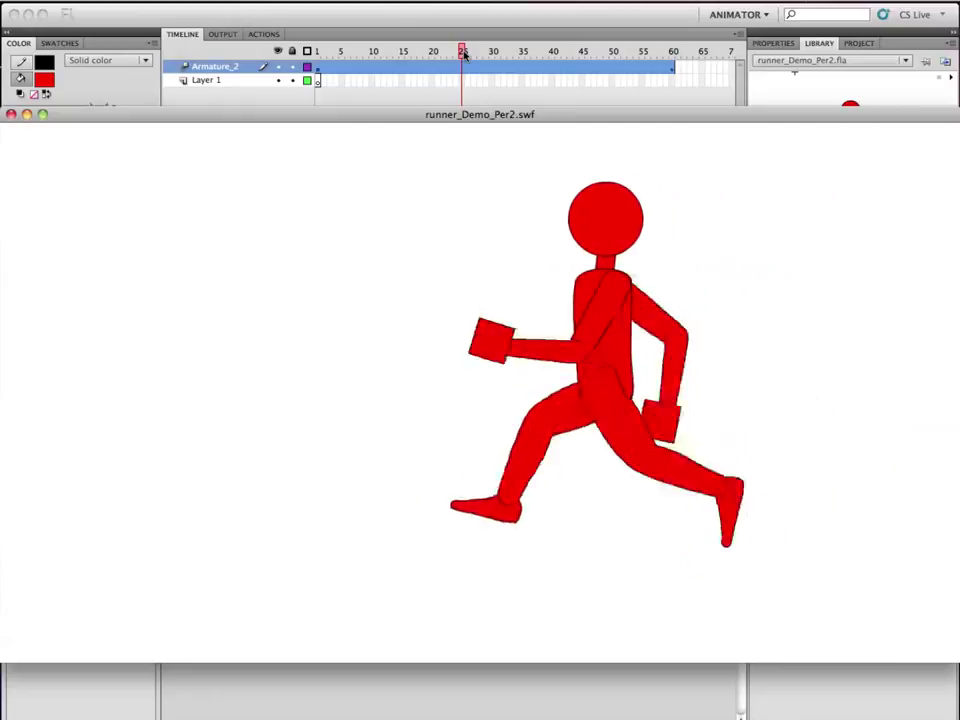
pyautogui.press('super+w')
pyautogui.moveTo(571, 53); pyautogui.dragTo(672, 51)
pyautogui.moveTo(582, 50); pyautogui.dragTo(474, 52)
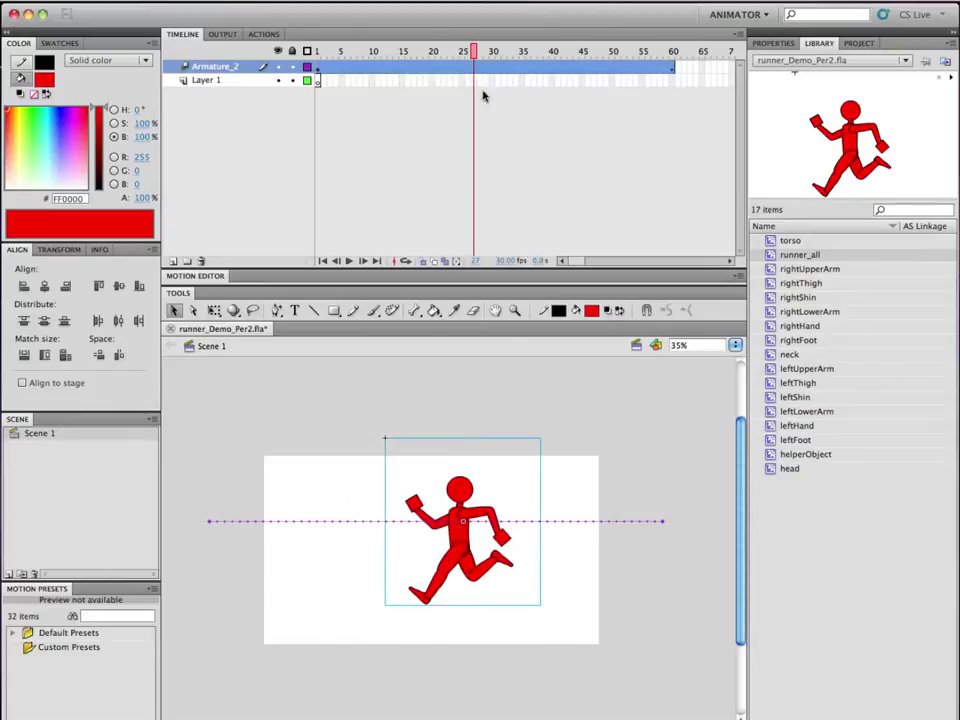
# Open the runner_all symbol and stretch its armature span from frame 25 out to frame 45
pyautogui.doubleClick(461, 489)
pyautogui.moveTo(381, 52); pyautogui.dragTo(488, 45)
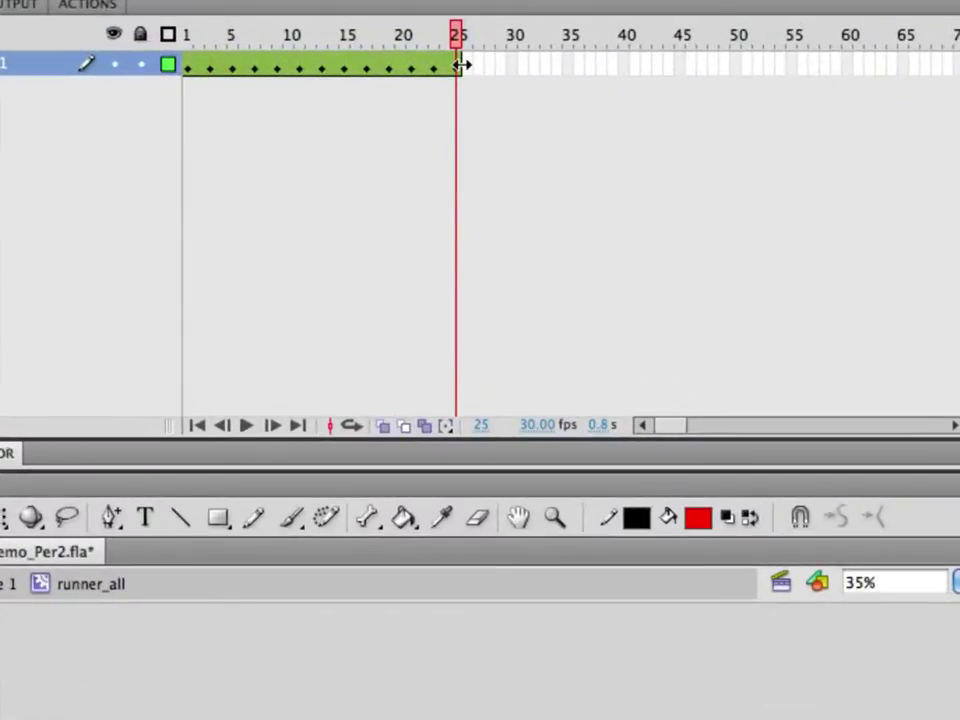
pyautogui.moveTo(461, 64); pyautogui.dragTo(582, 64)
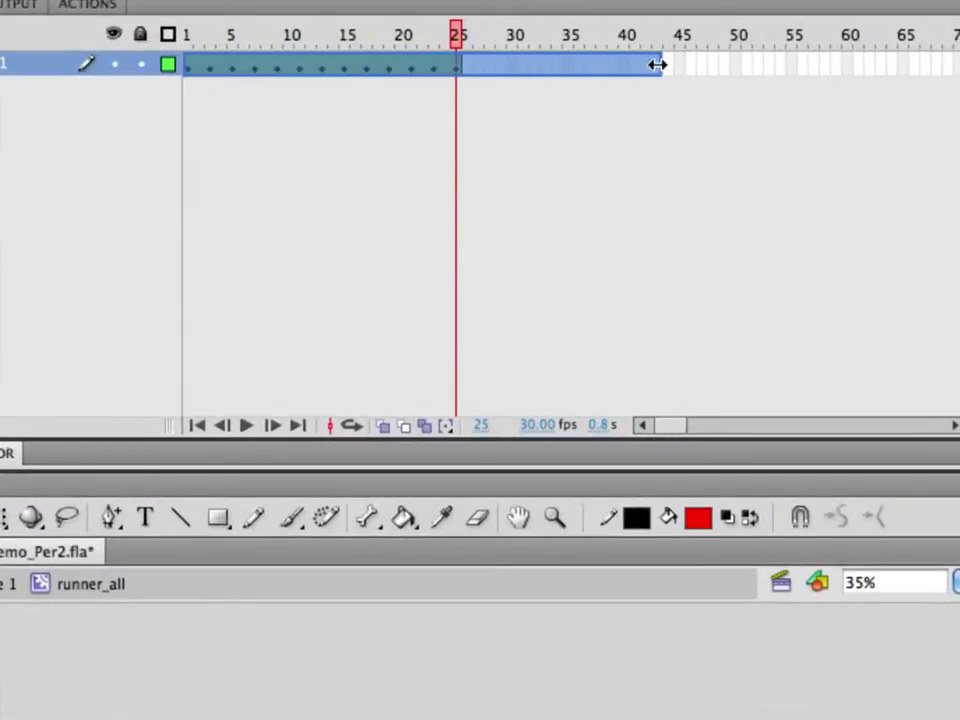
pyautogui.moveTo(674, 64); pyautogui.dragTo(679, 63)
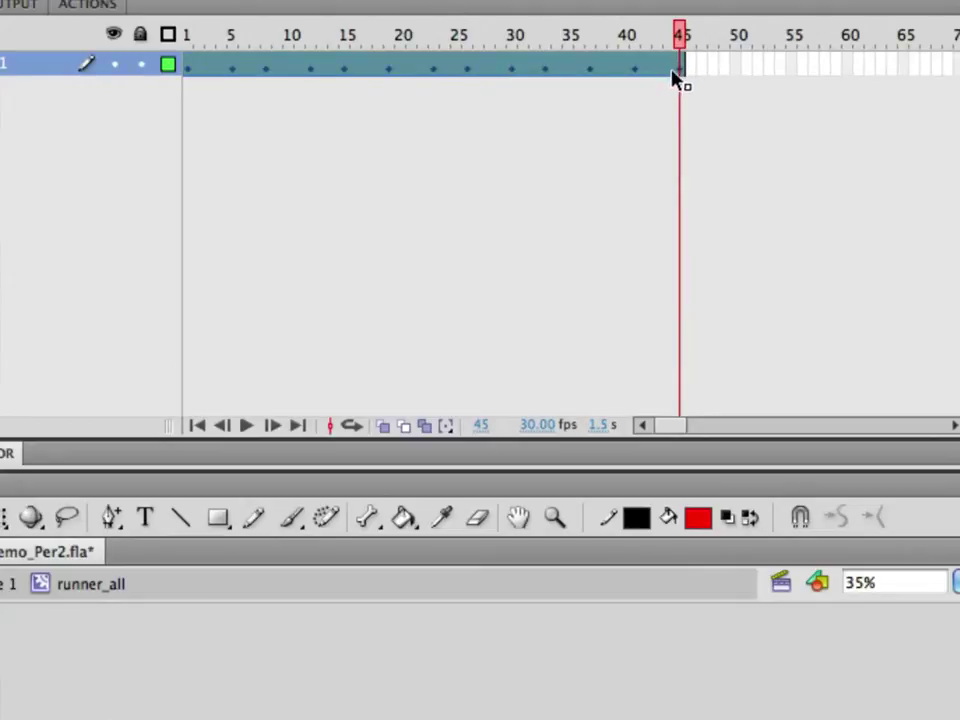